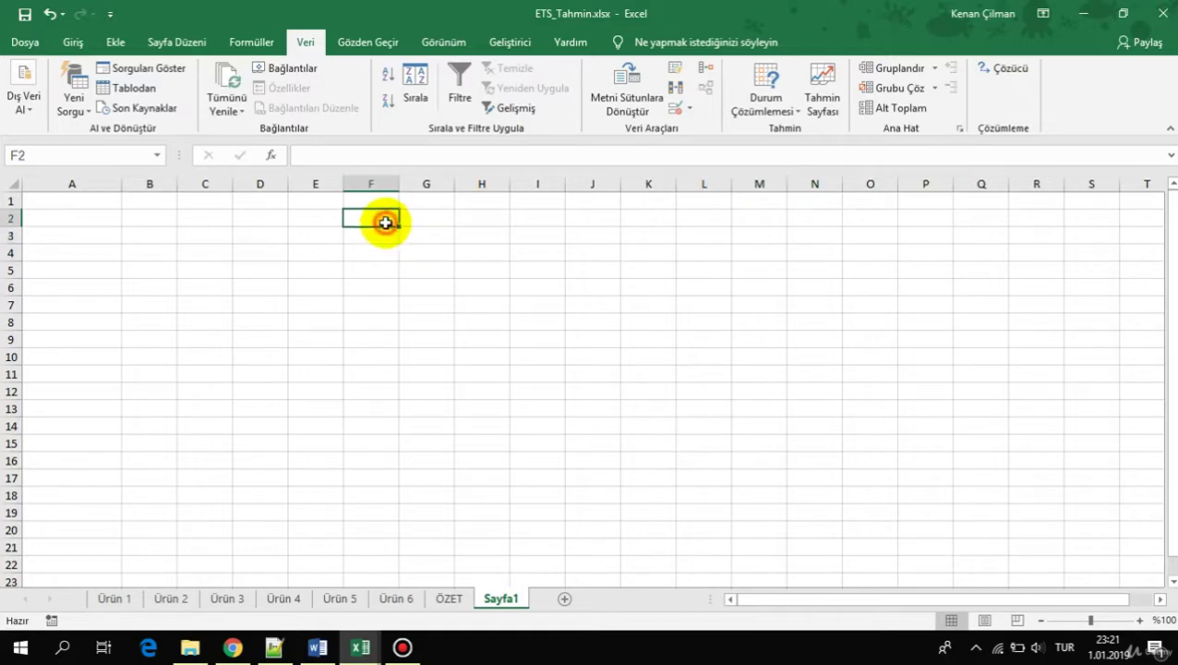
Step: Enter in cell F2 of Sayfa1 a formula referencing cell B2 of the Ürün 1 sheet
type("=")
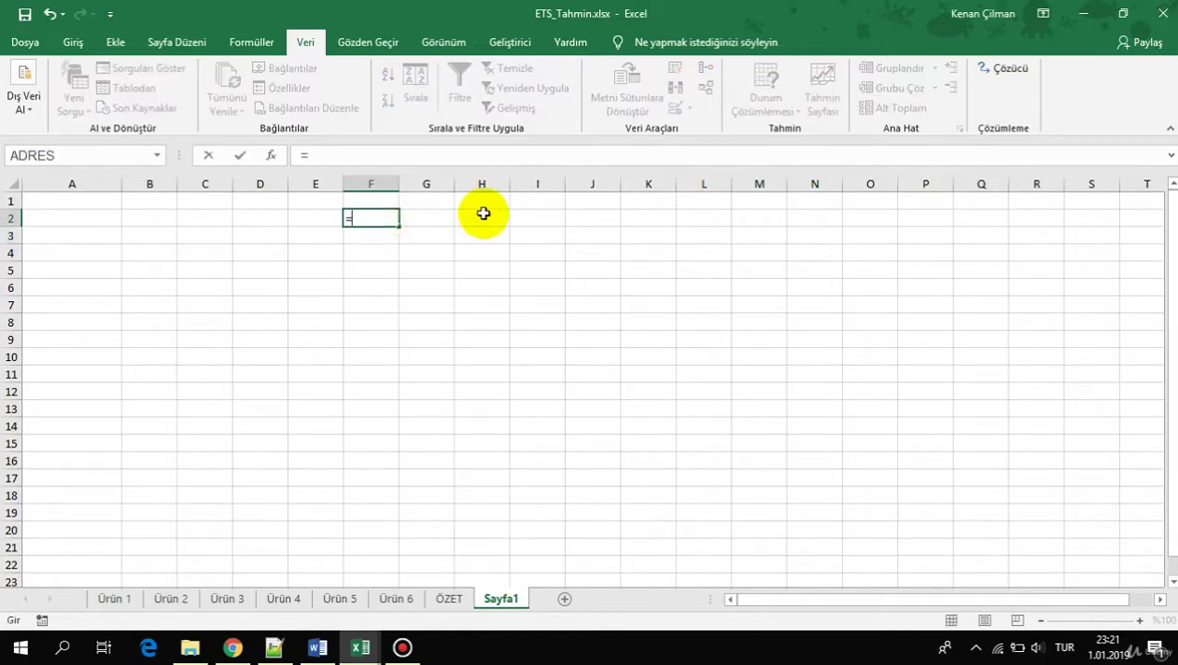
left_click(115, 597)
left_click(105, 219)
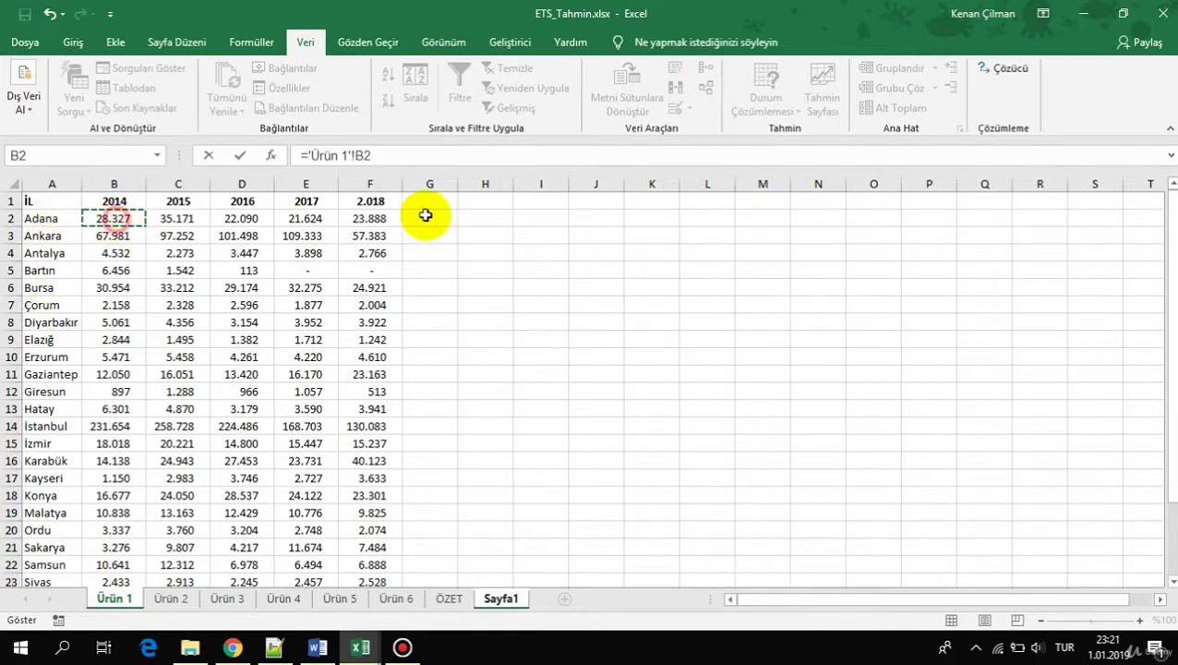
left_click(349, 155)
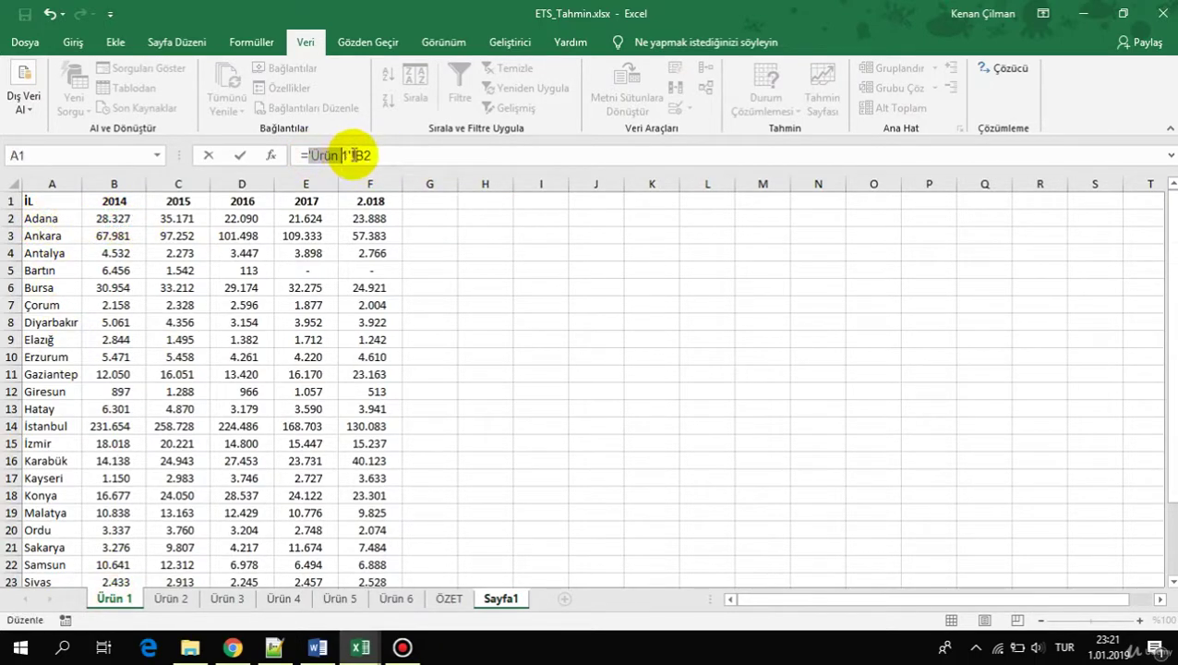
left_click_drag(356, 155, 393, 158)
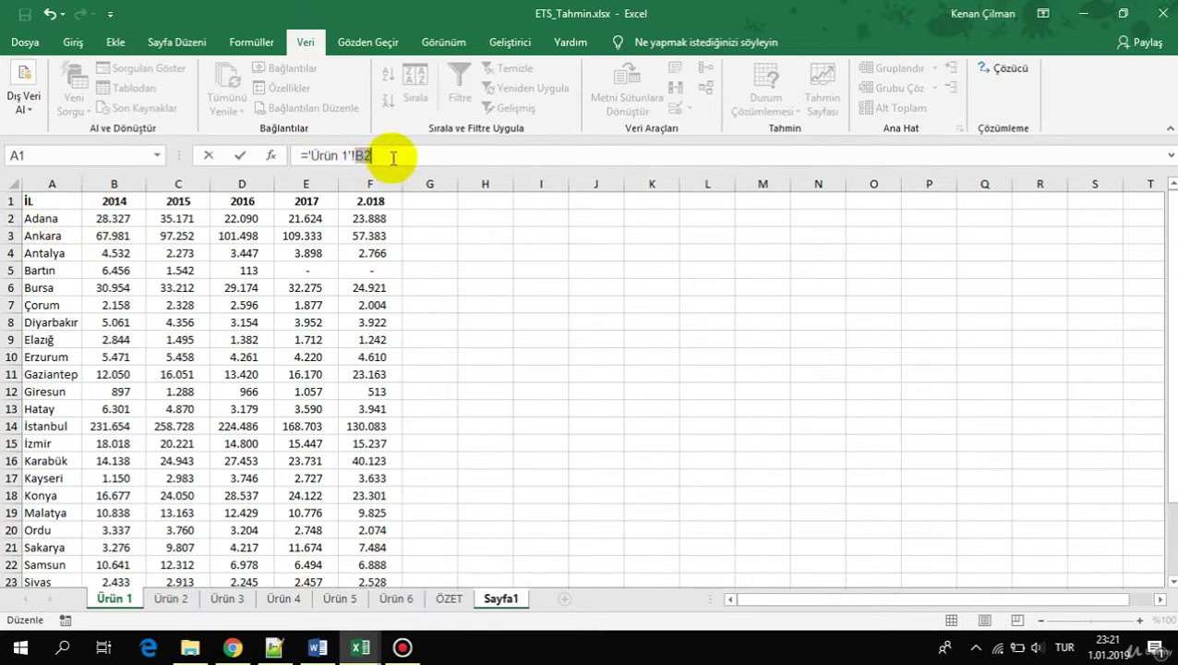
key("Return")
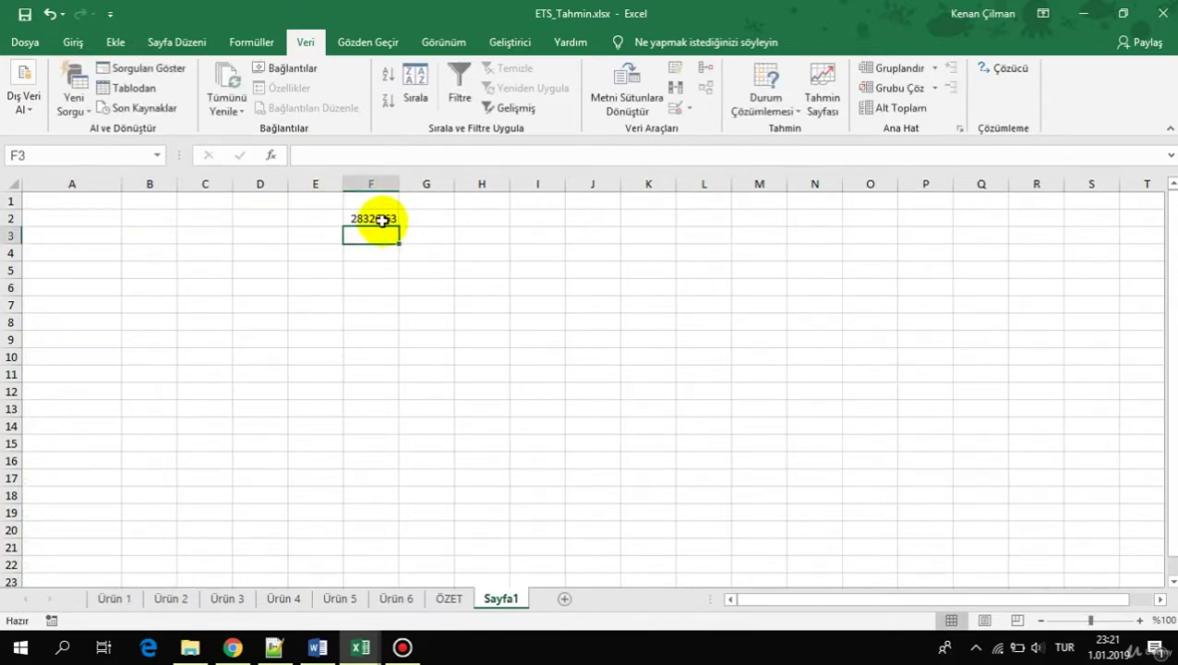
double_click(379, 220)
key("Escape")
Step: Enter in cell G5 a formula referencing cell F2 of the same sheet
left_click(441, 264)
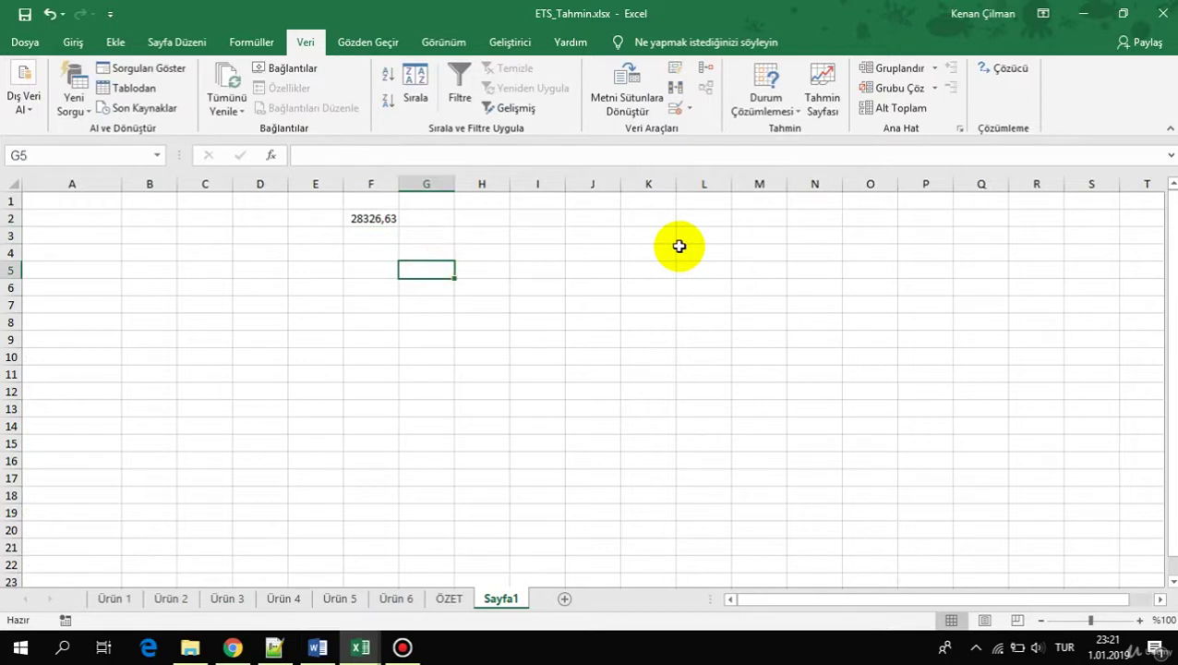
type("=")
left_click(346, 217)
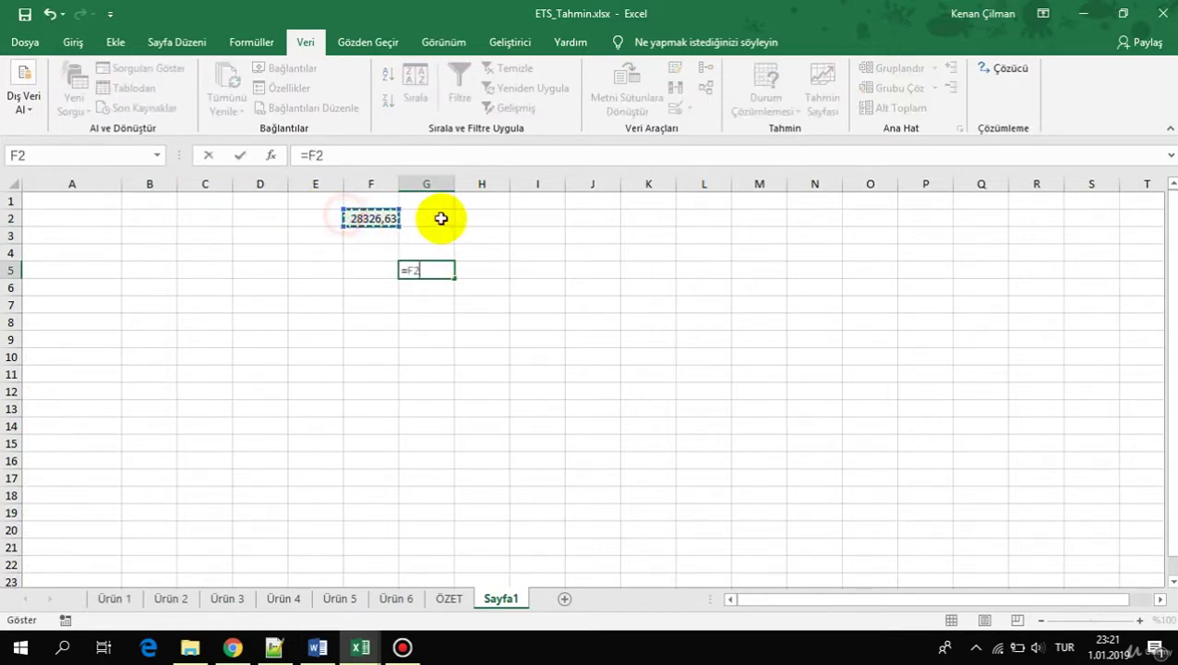
left_click_drag(408, 269, 421, 268)
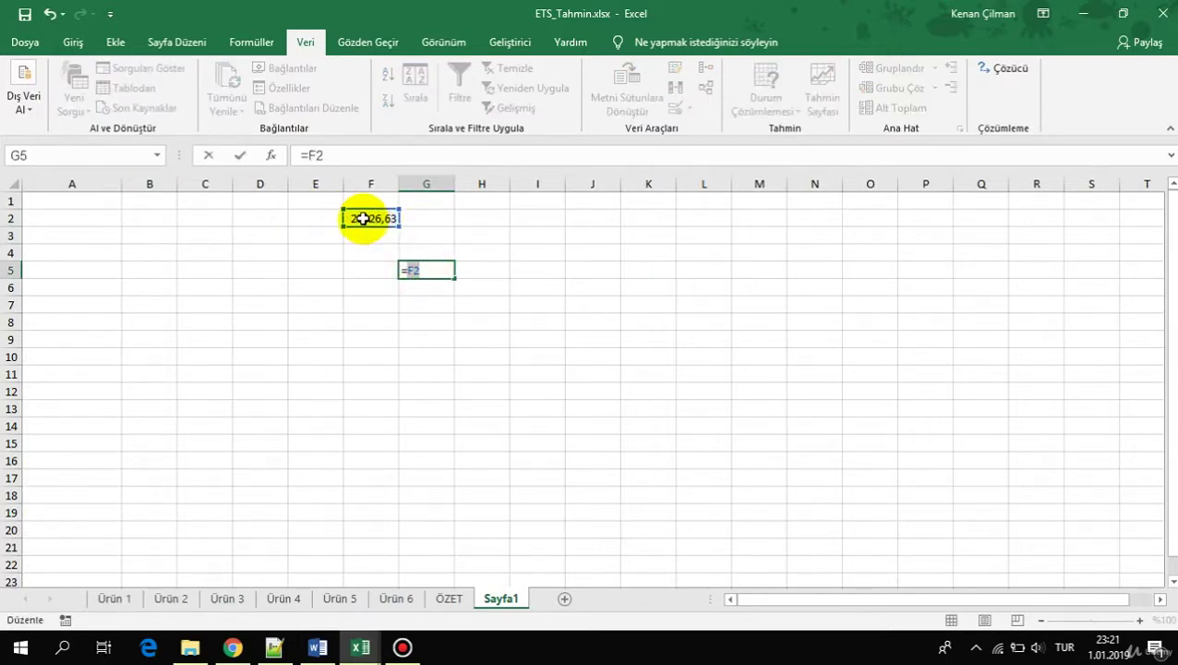
key("Return")
left_click(318, 301)
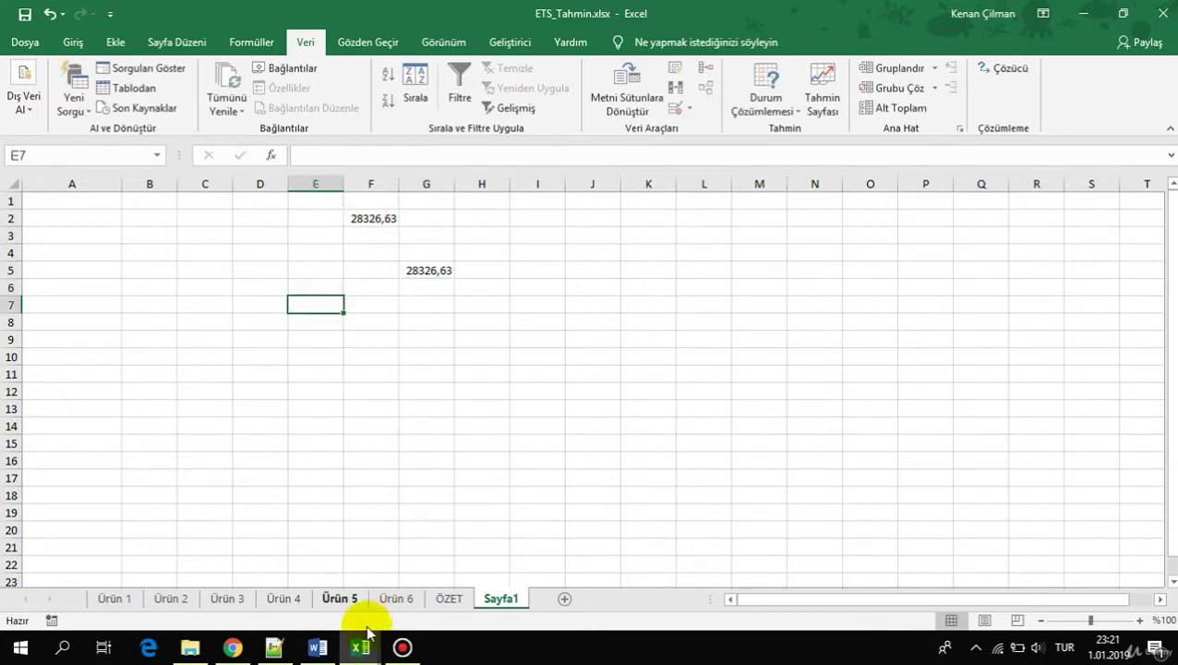
Step: Switch to the Kitap1 workbook and link its cell E2 to cell B2 on the Ürün 1 sheet of ETS_Tahmin.xlsx
mouse_move(360, 647)
left_click(310, 575)
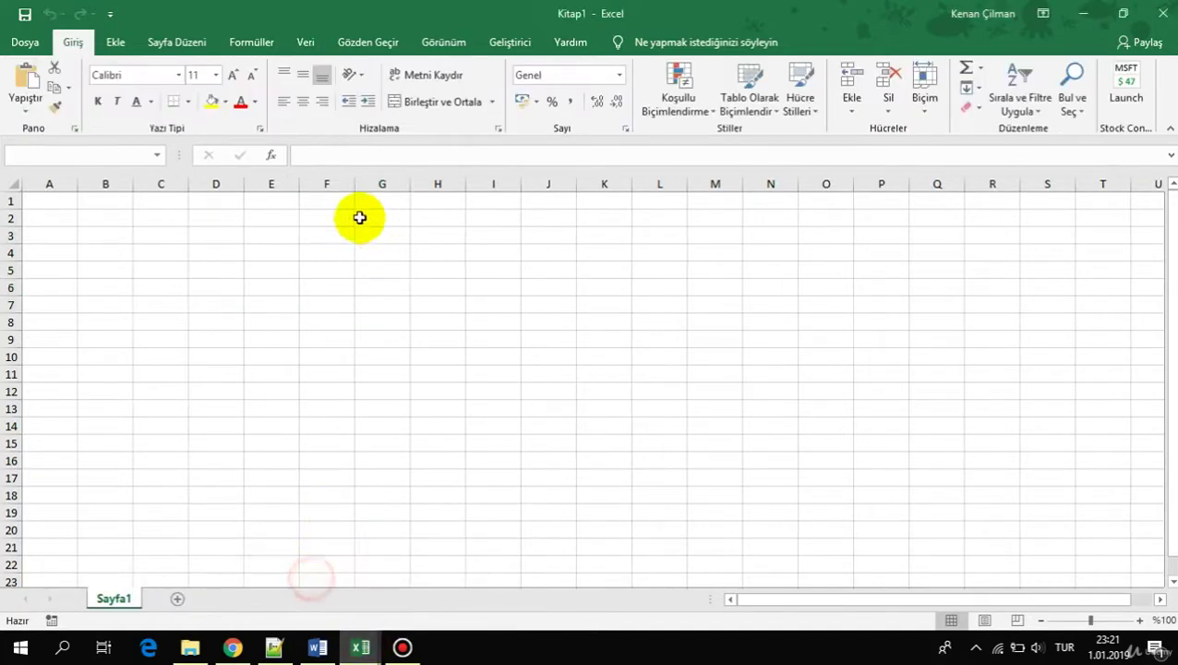
left_click(285, 217)
type("=")
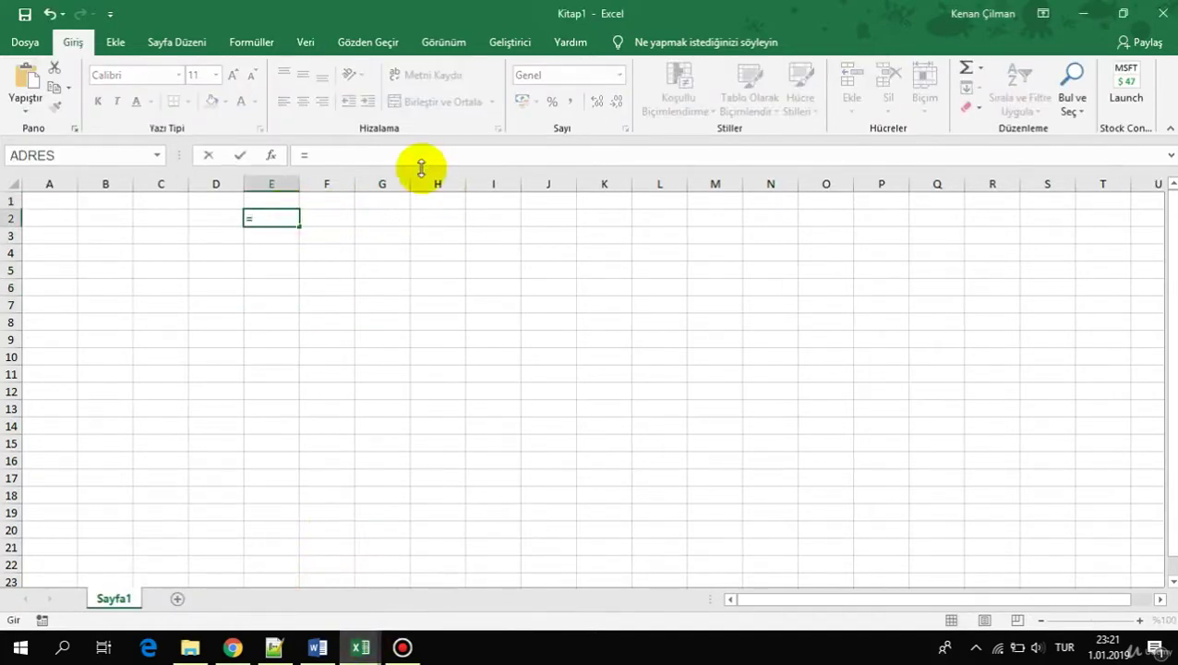
key("ctrl+Tab")
mouse_move(360, 646)
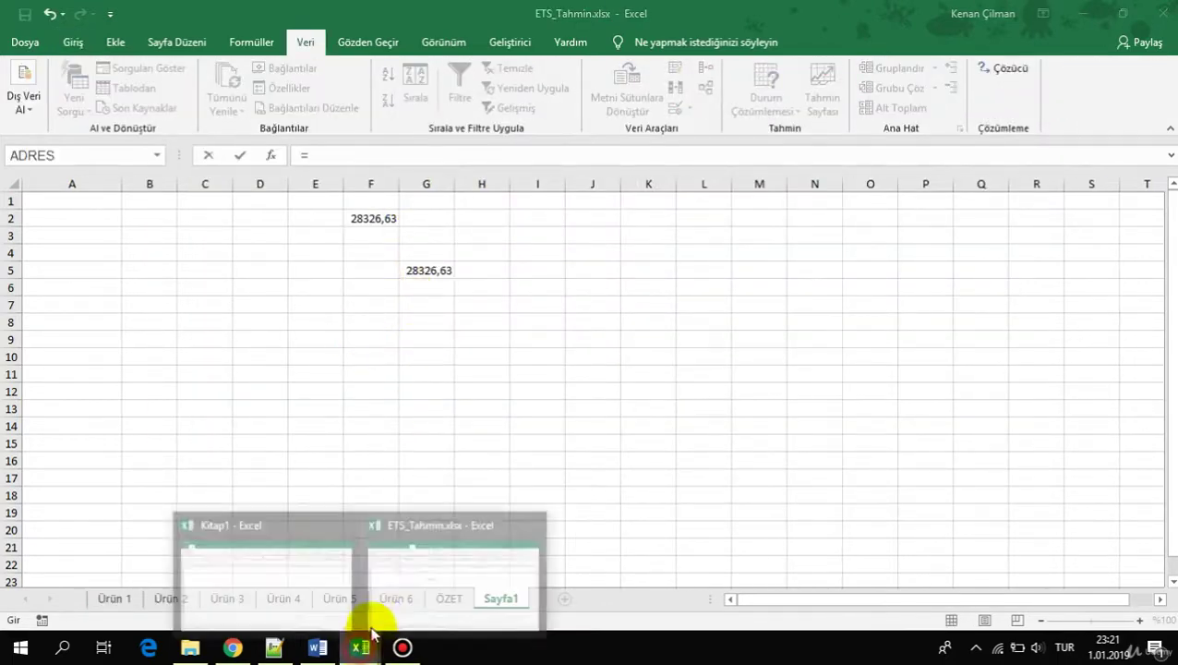
left_click(113, 598)
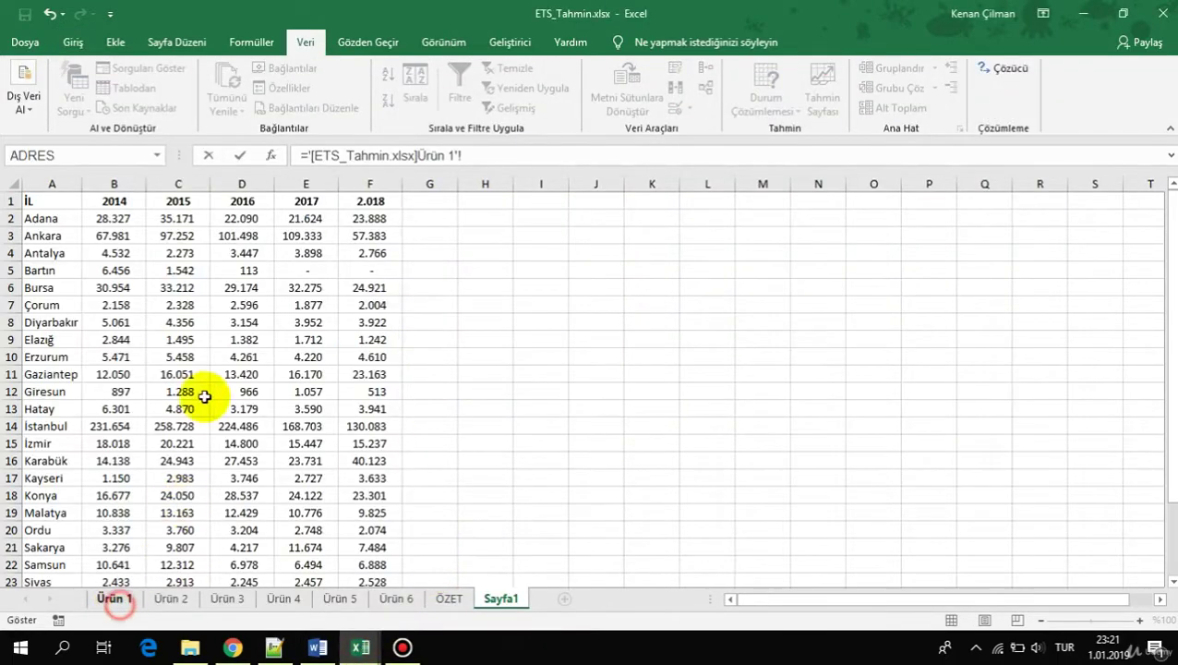
left_click(115, 218)
key("ctrl+Tab")
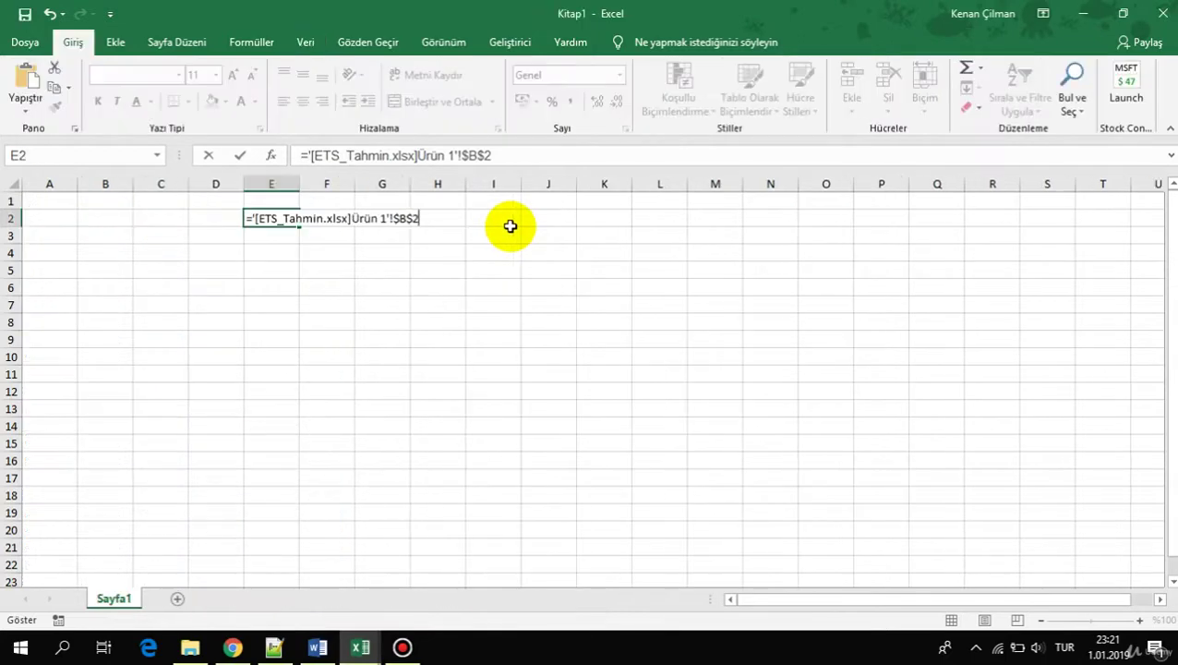
key("Return")
Step: Examine the workbook name, sheet name and cell reference parts of the external link formula in cell E2
key("Up")
key("F2")
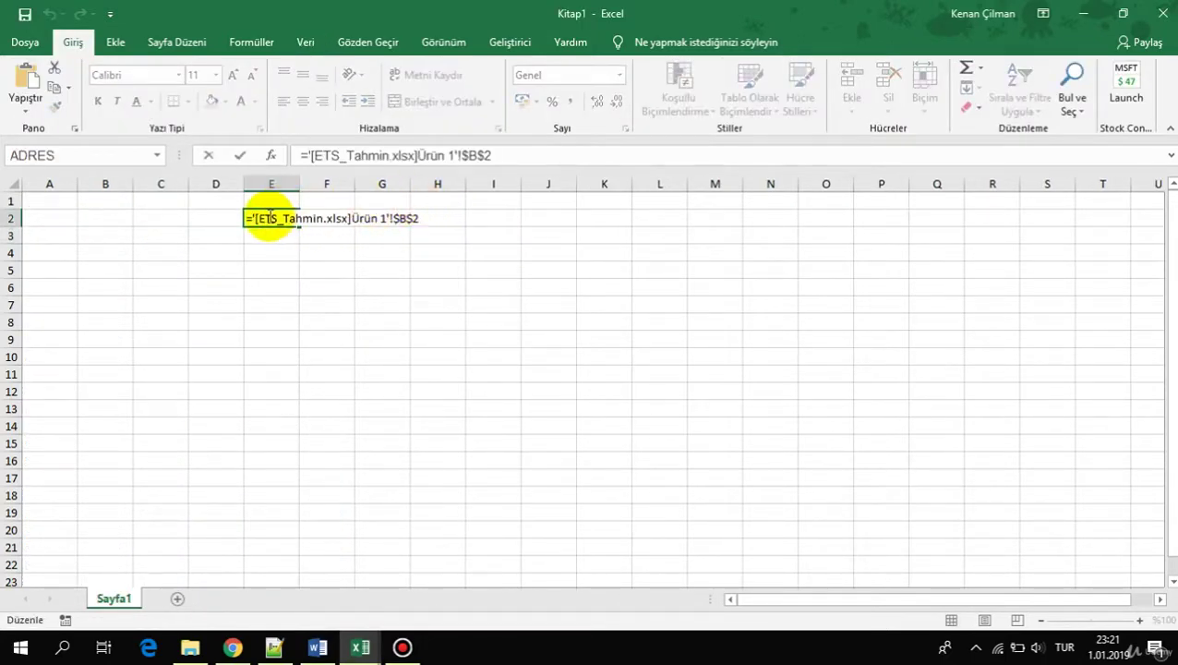
left_click_drag(257, 218, 351, 220)
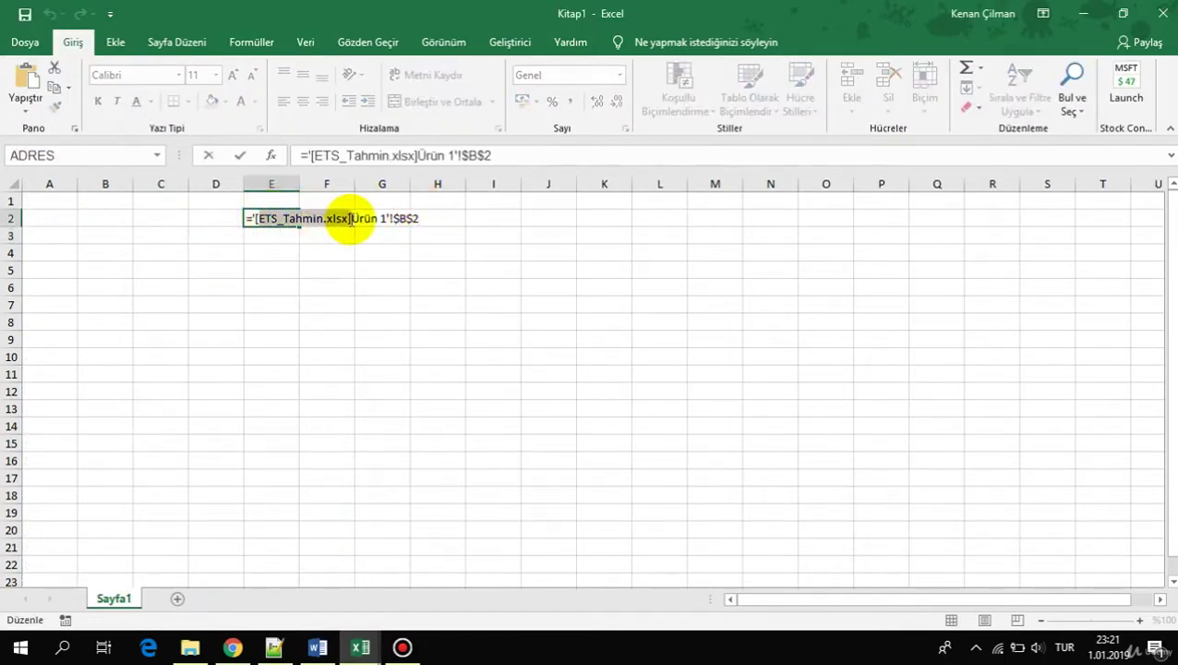
left_click(350, 218)
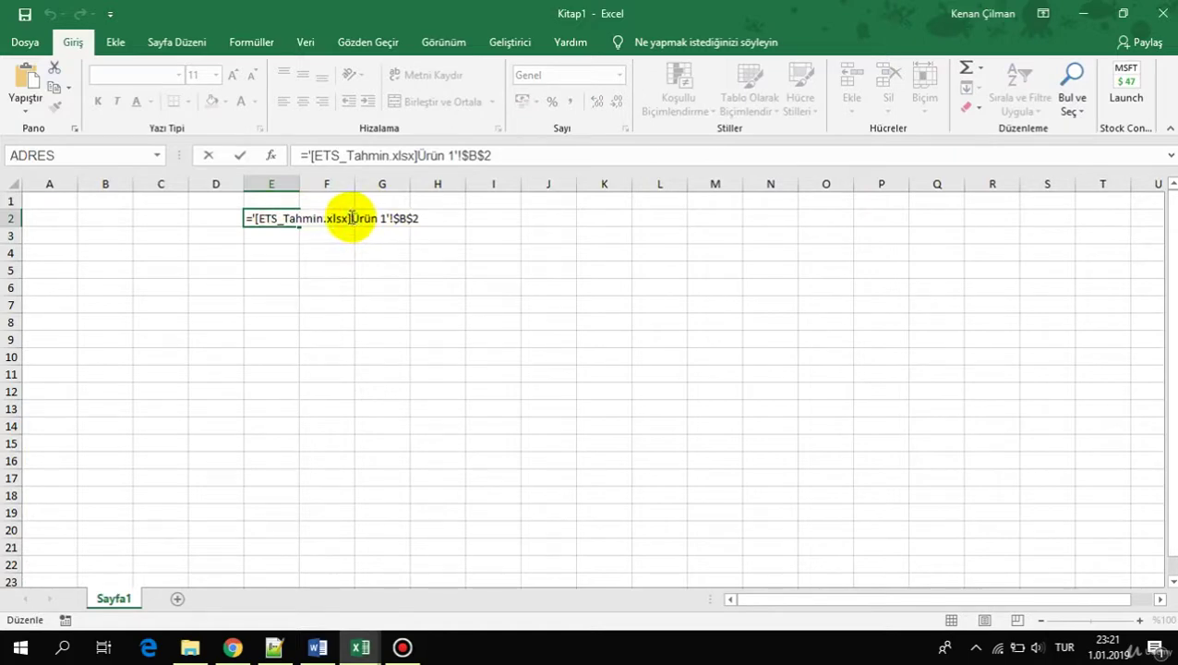
left_click(258, 219)
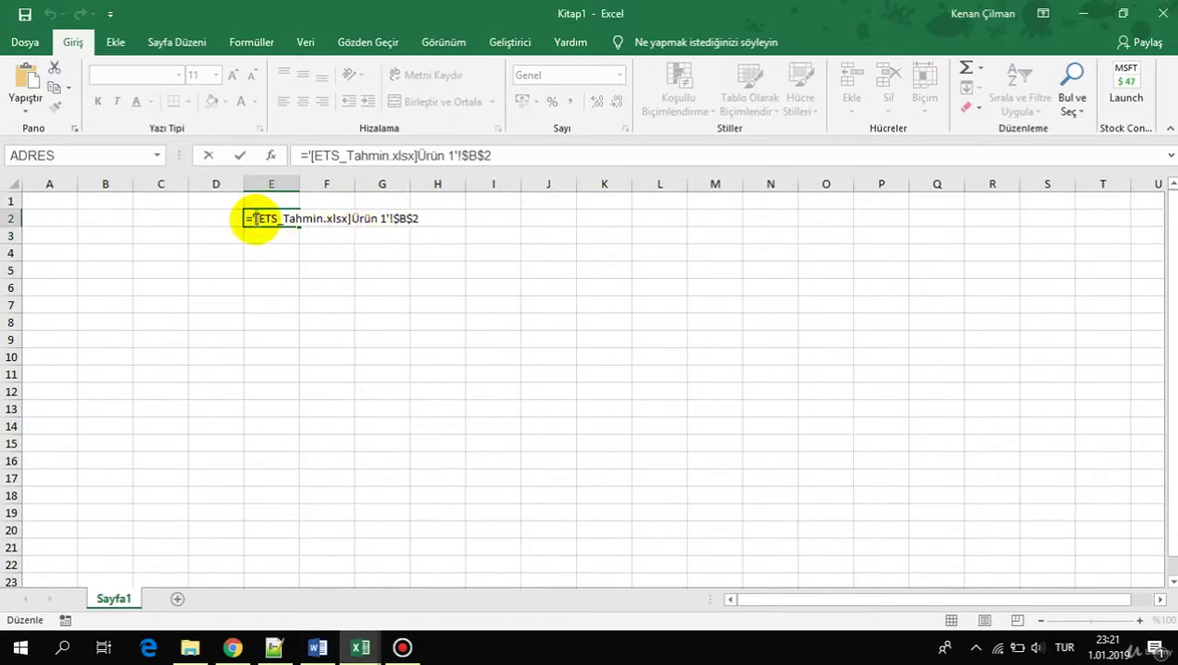
left_click(355, 219)
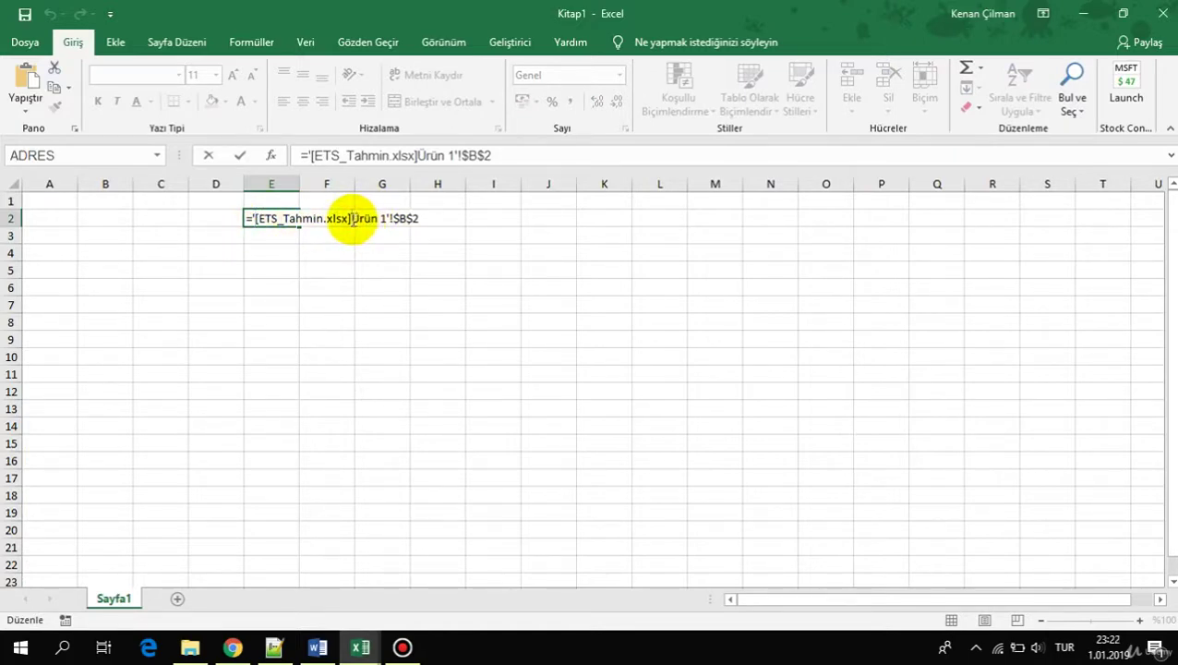
left_click_drag(353, 219, 385, 219)
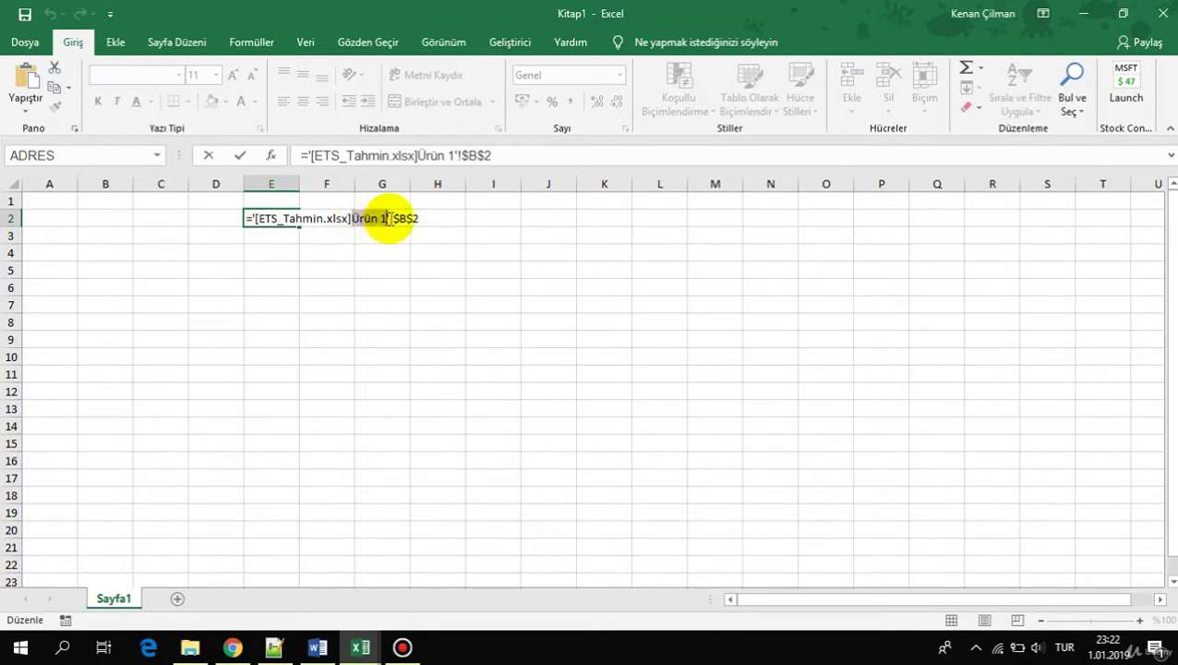
left_click_drag(392, 219, 418, 218)
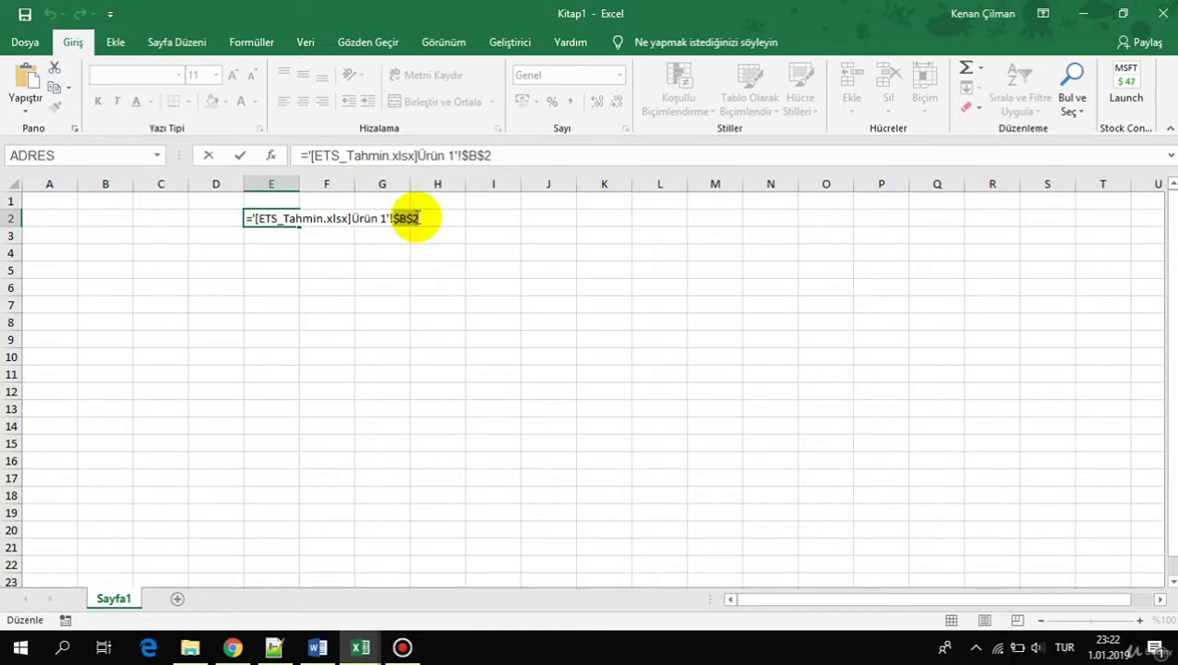
key("ctrl+Return")
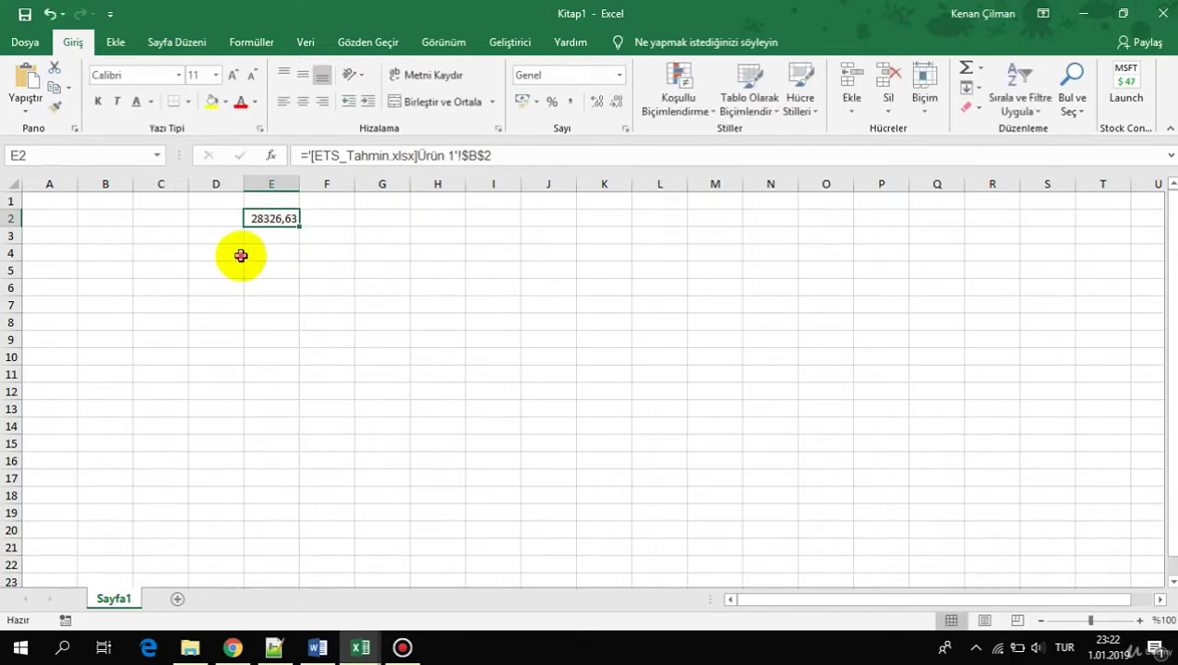
left_click(236, 255)
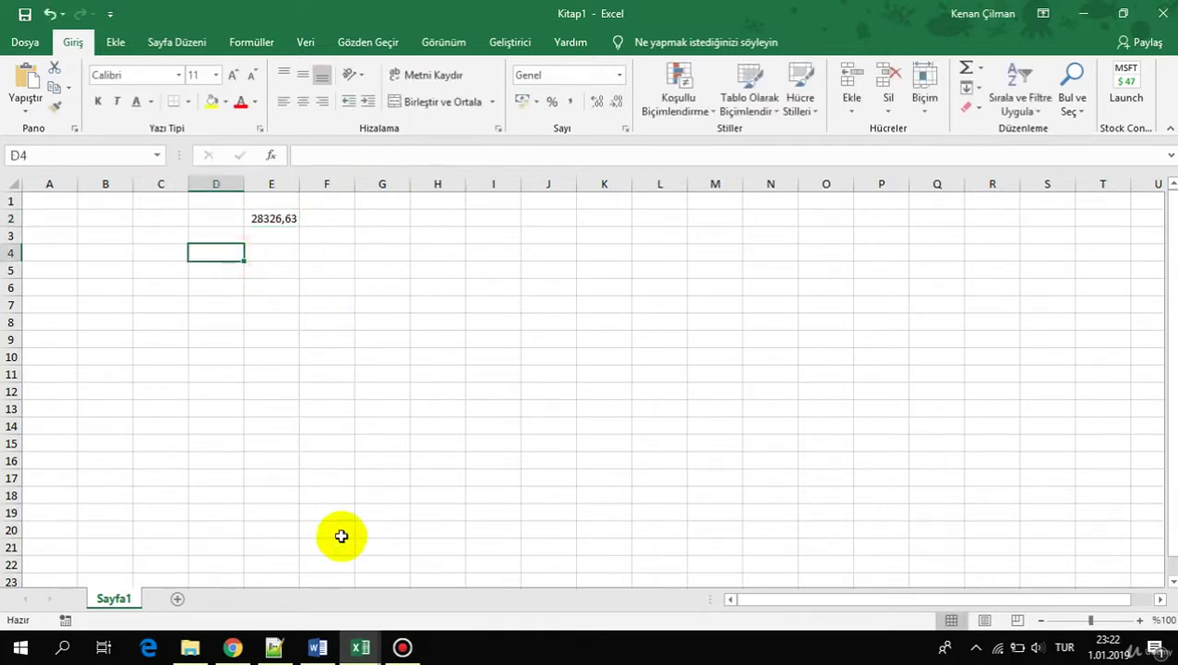
left_click(279, 217)
key("F2")
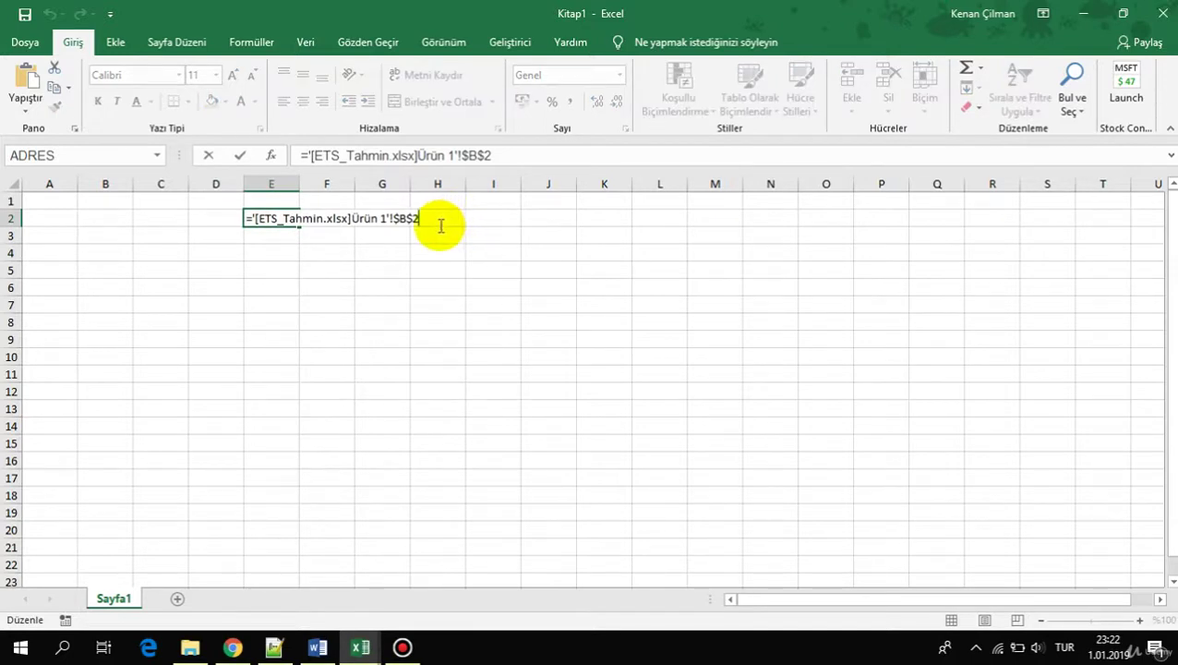
key("Return")
left_click(389, 236)
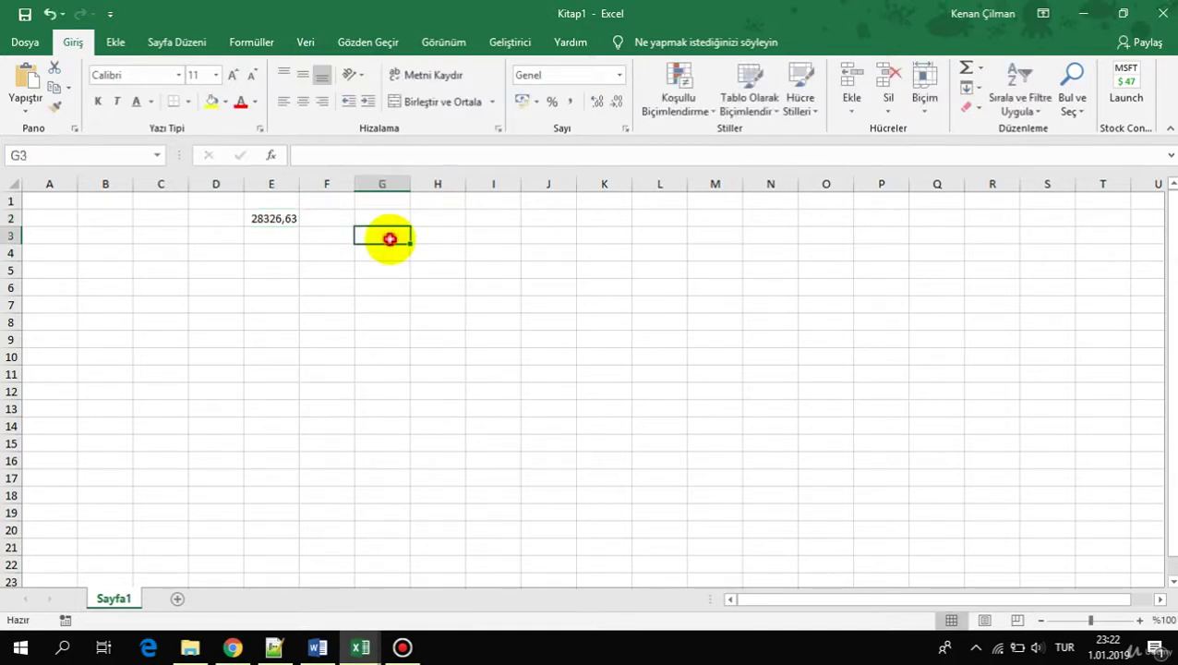
Step: Switch to the ETS_Tahmin.xlsx workbook and clear the contents of E2:H7 on Sayfa1
mouse_move(358, 646)
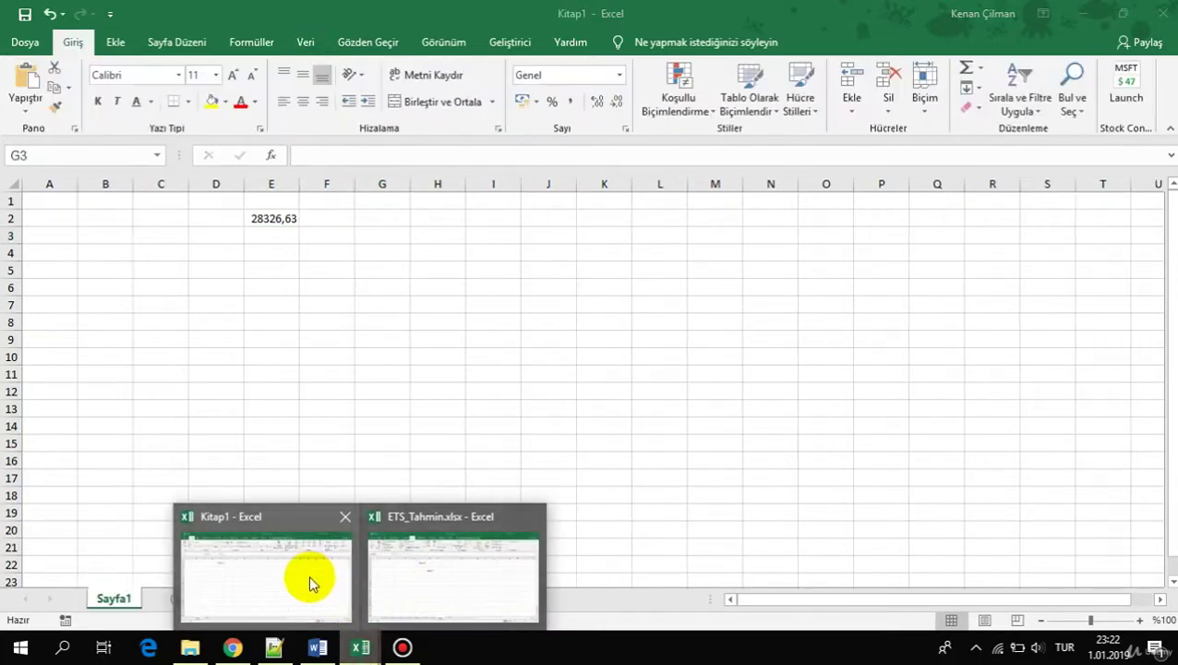
left_click(412, 576)
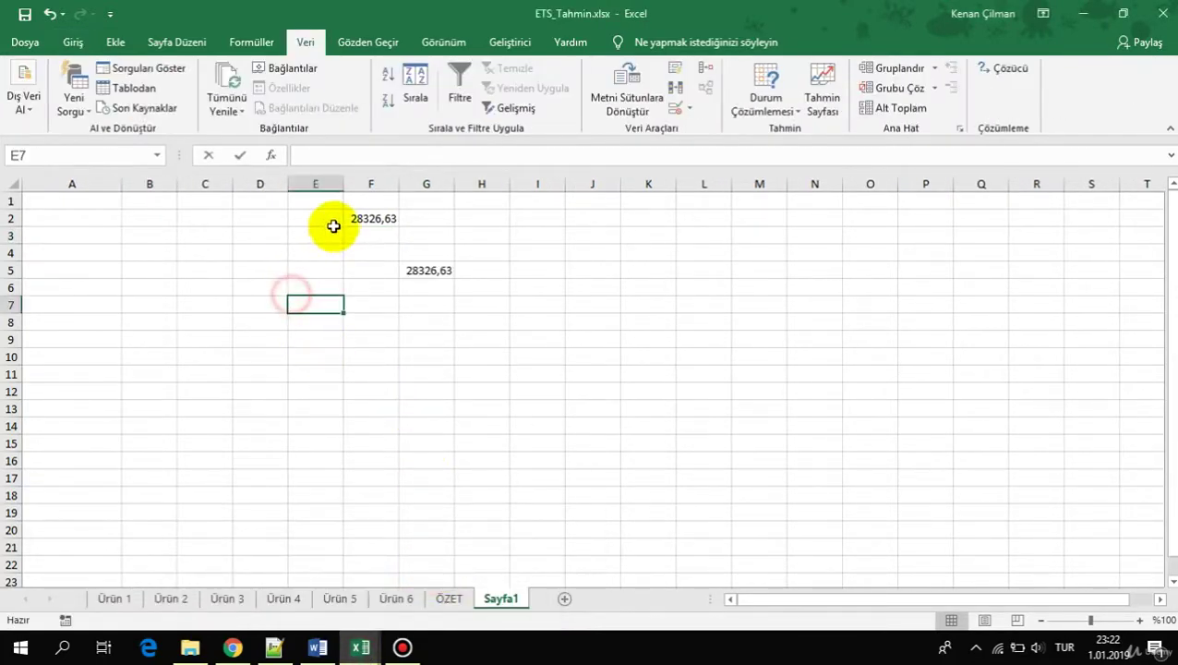
left_click_drag(335, 217, 501, 307)
key("Delete")
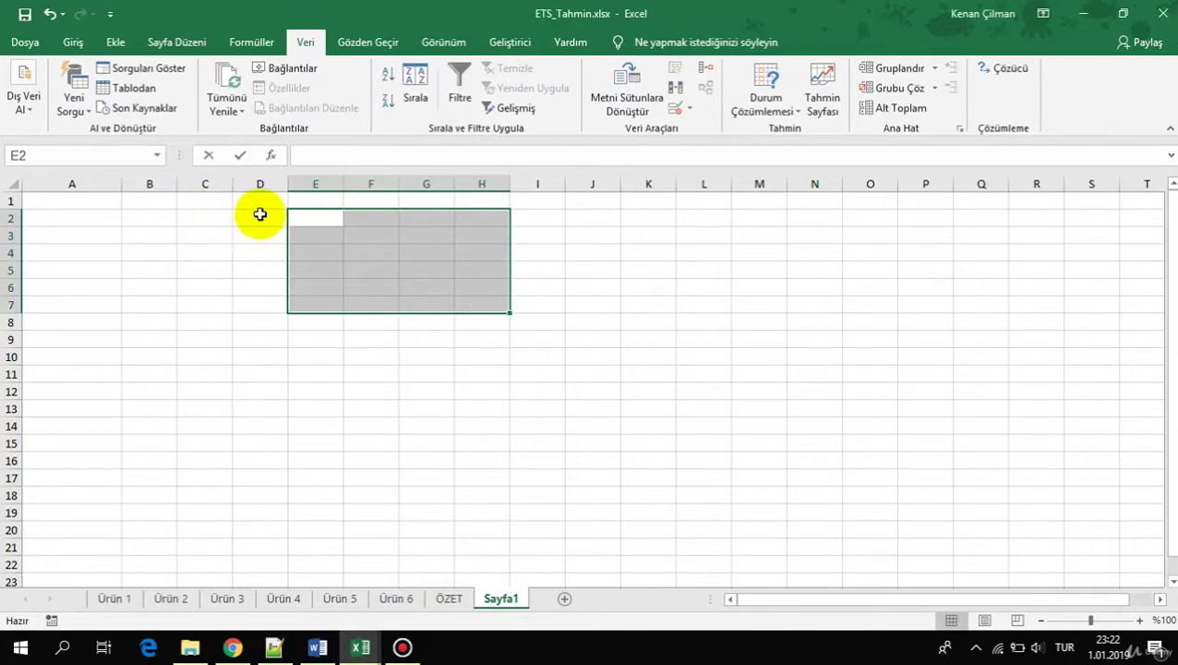
Step: Enter in cell D2 of Sayfa1 a formula referencing cell B2 of the Ürün 1 sheet
left_click(260, 213)
type("=")
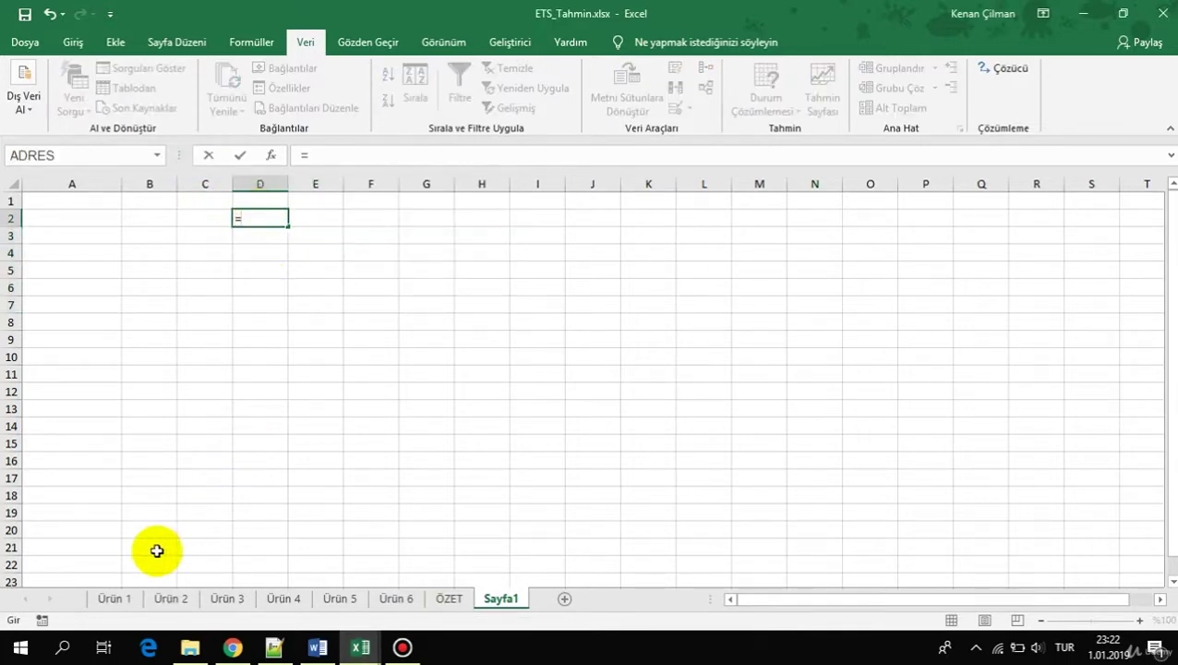
left_click(116, 598)
left_click(115, 216)
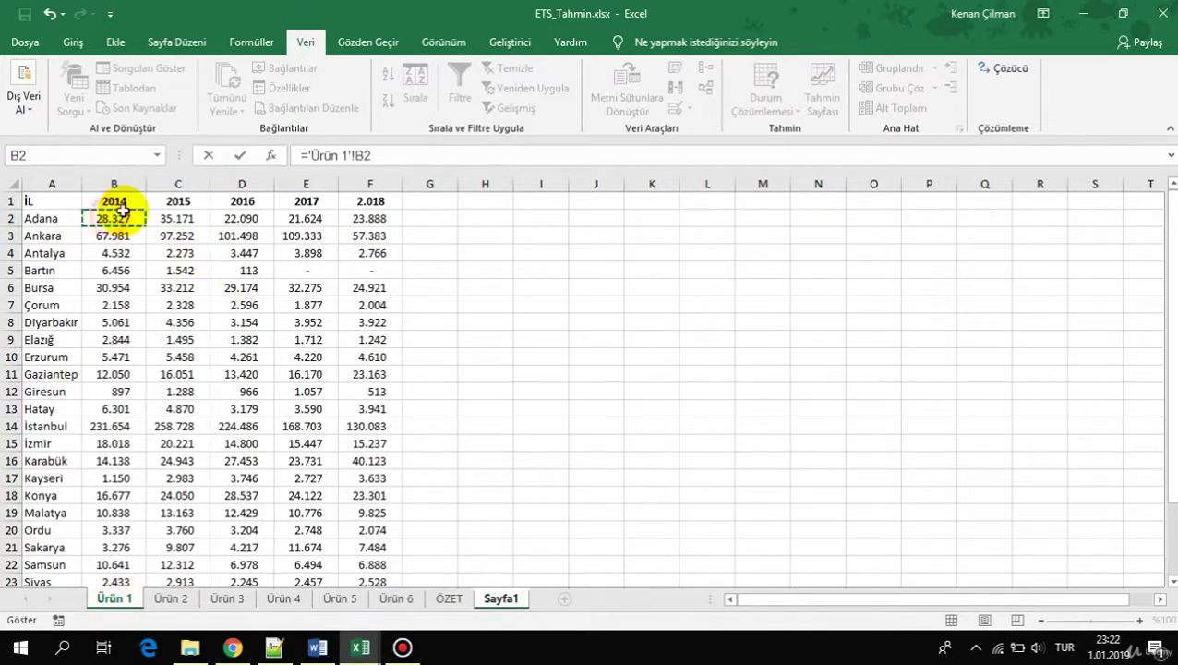
key("Return")
Step: Examine the sheet name, exclamation mark and cell reference parts of the formula in cell D2 of Sayfa1
double_click(249, 215)
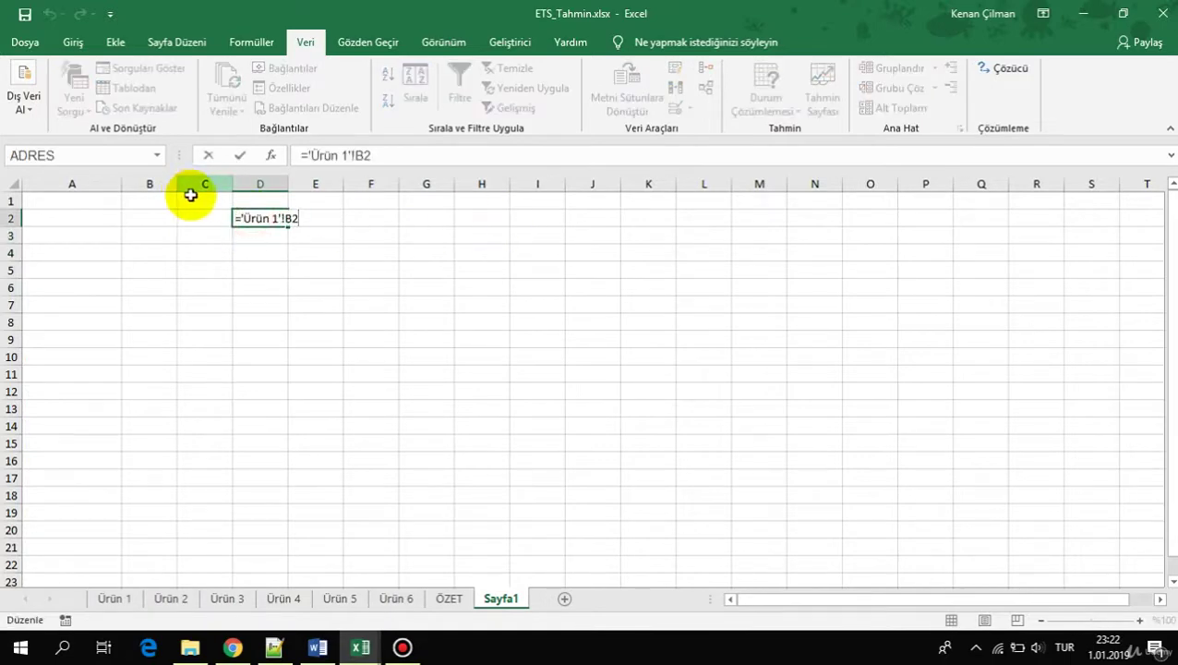
key("Escape")
scroll(293, 216, "up", 9)
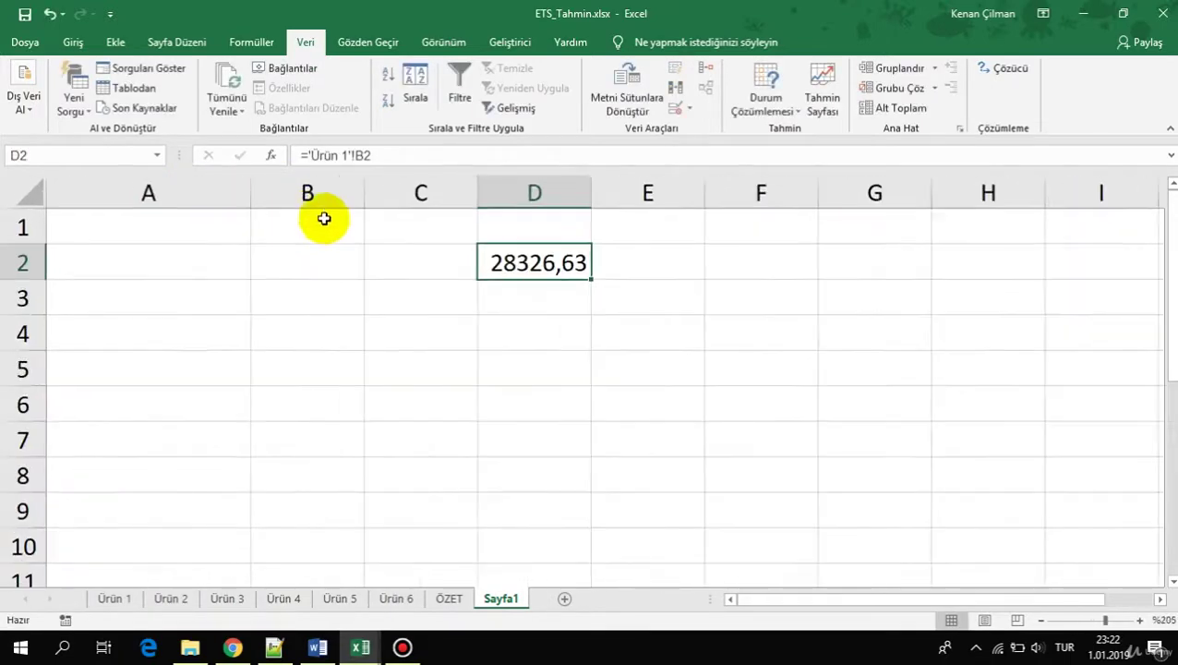
key("F2")
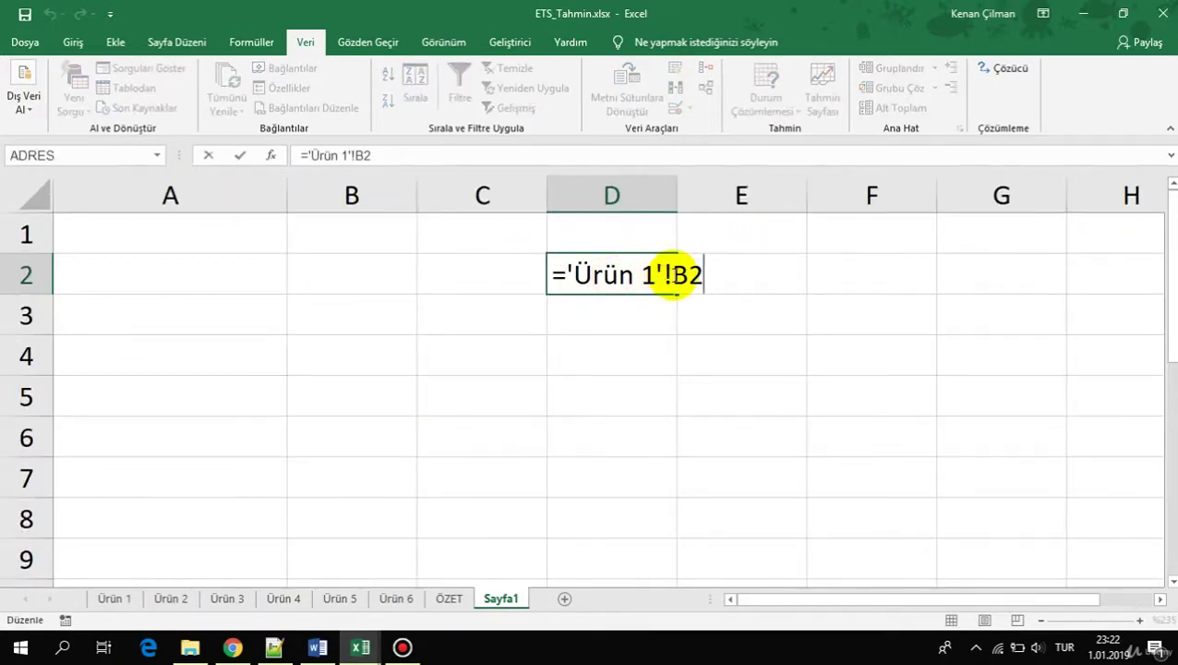
left_click_drag(674, 271, 715, 269)
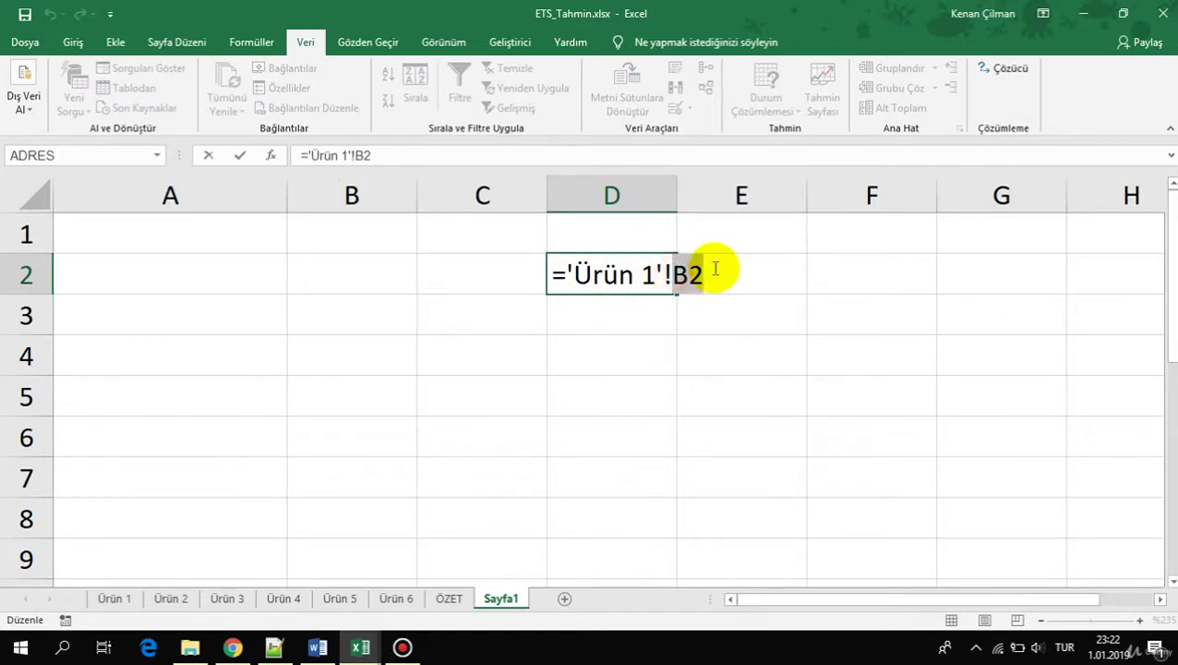
left_click(567, 269)
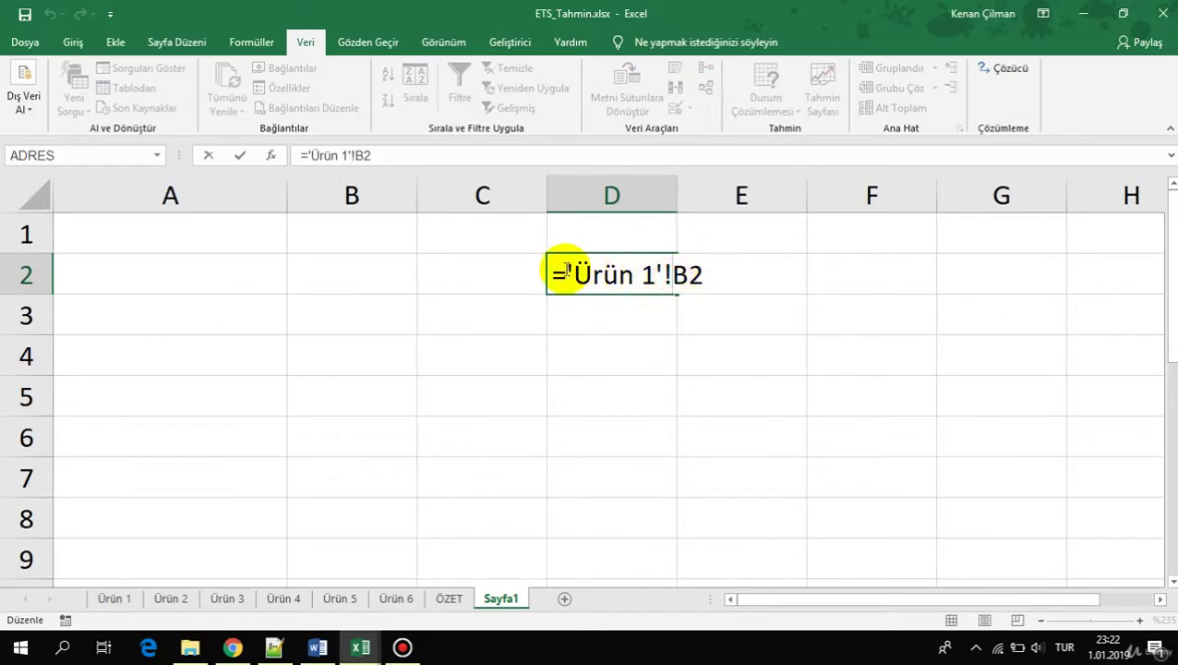
left_click_drag(566, 269, 661, 270)
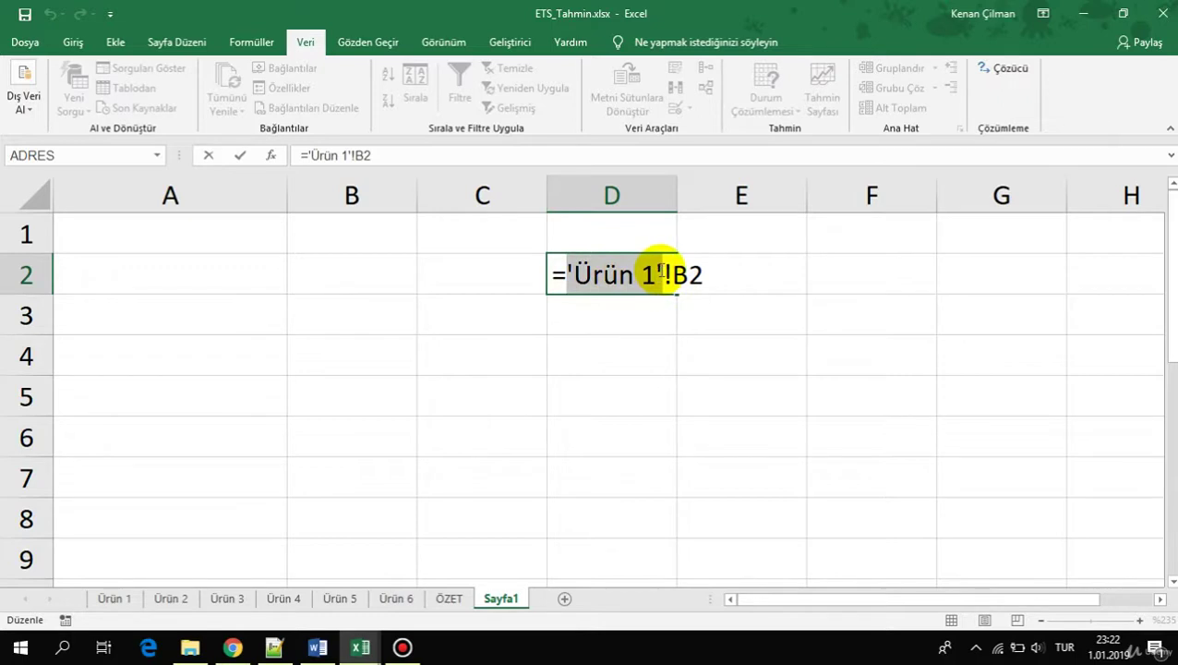
left_click(664, 274)
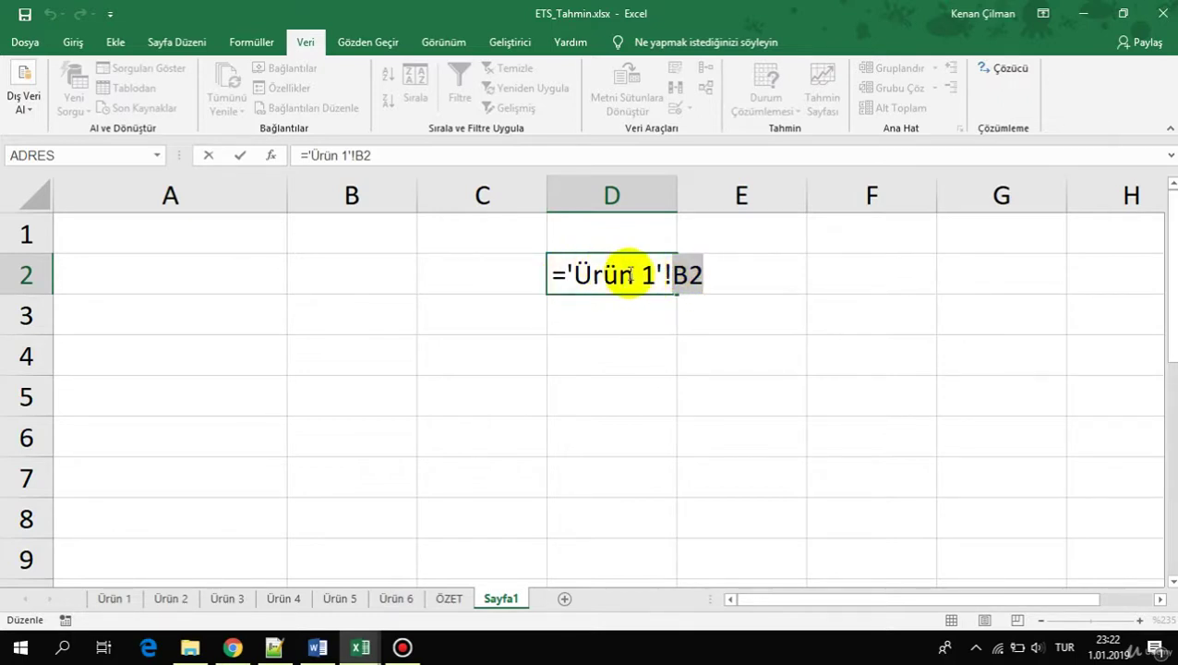
left_click_drag(661, 269, 567, 275)
left_click(665, 271)
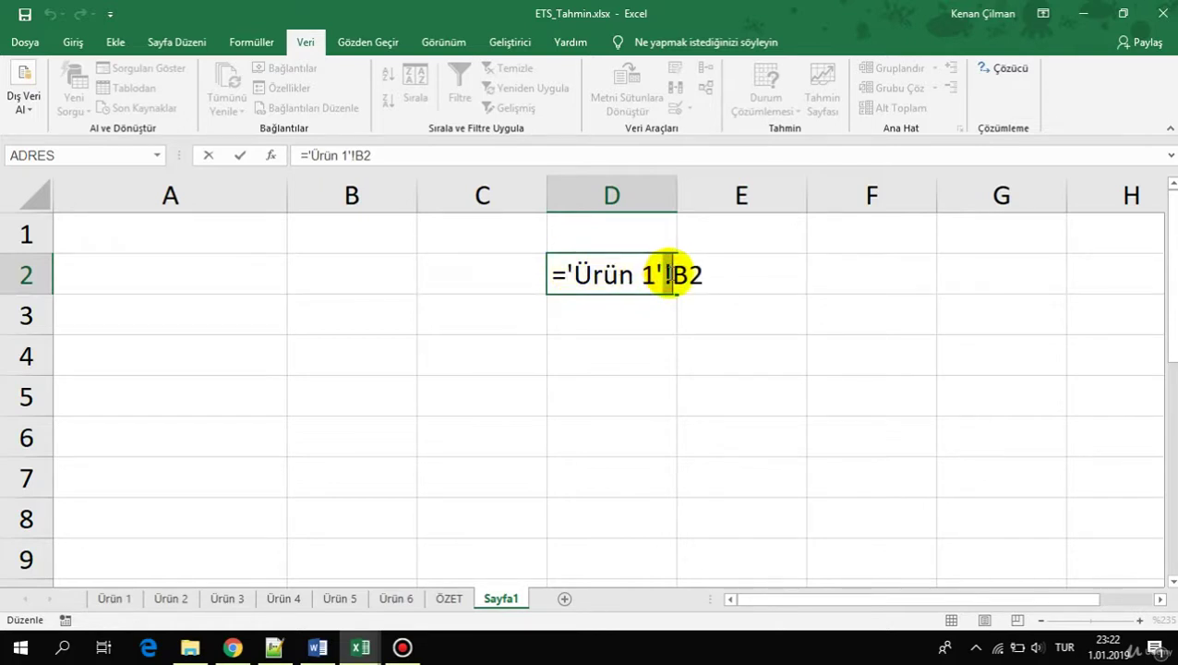
left_click_drag(670, 276, 704, 275)
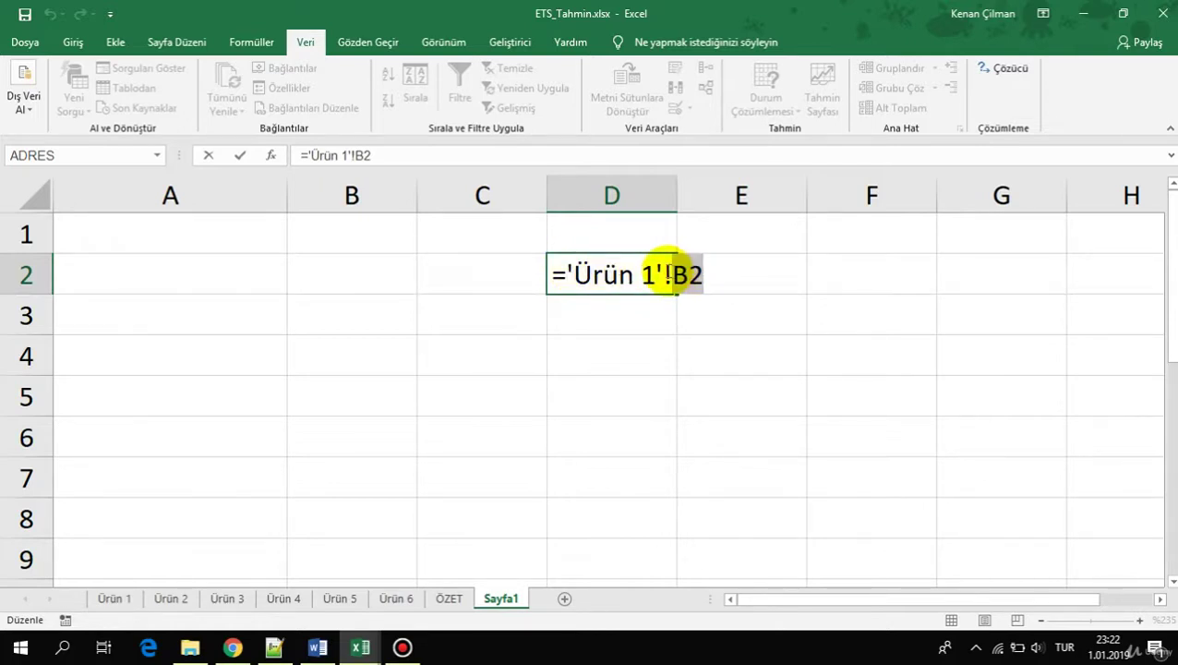
key("Escape")
Step: Examine the single quotation marks around the sheet name and the space between its two words in D2's formula
double_click(612, 271)
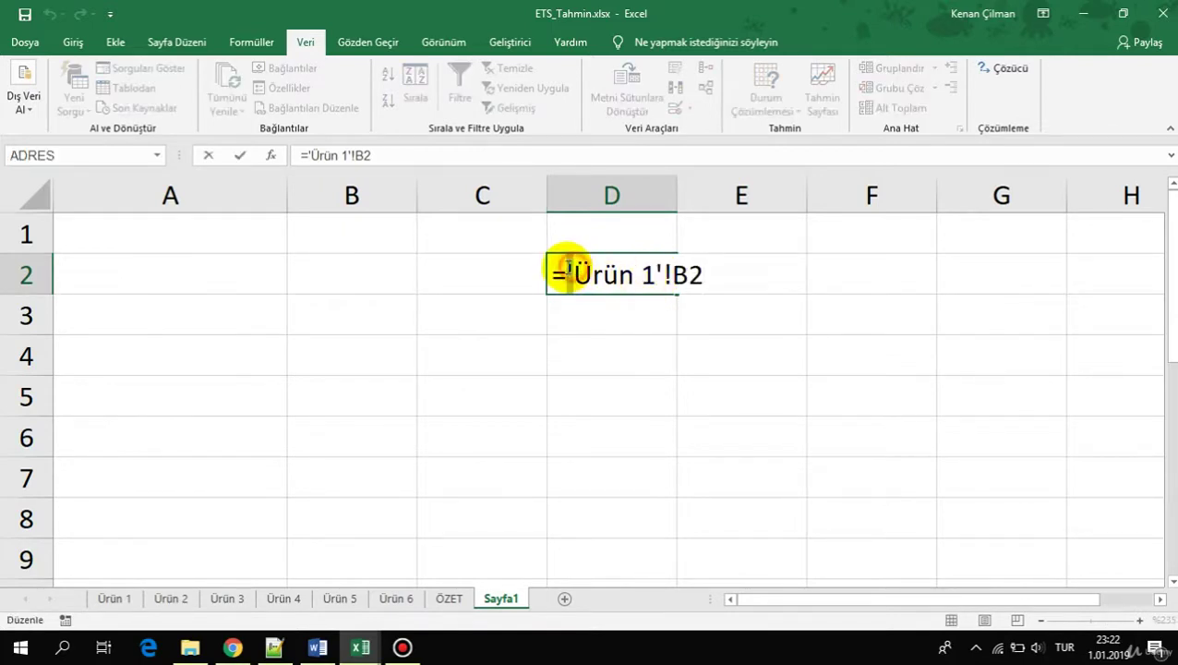
left_click_drag(661, 269, 573, 271)
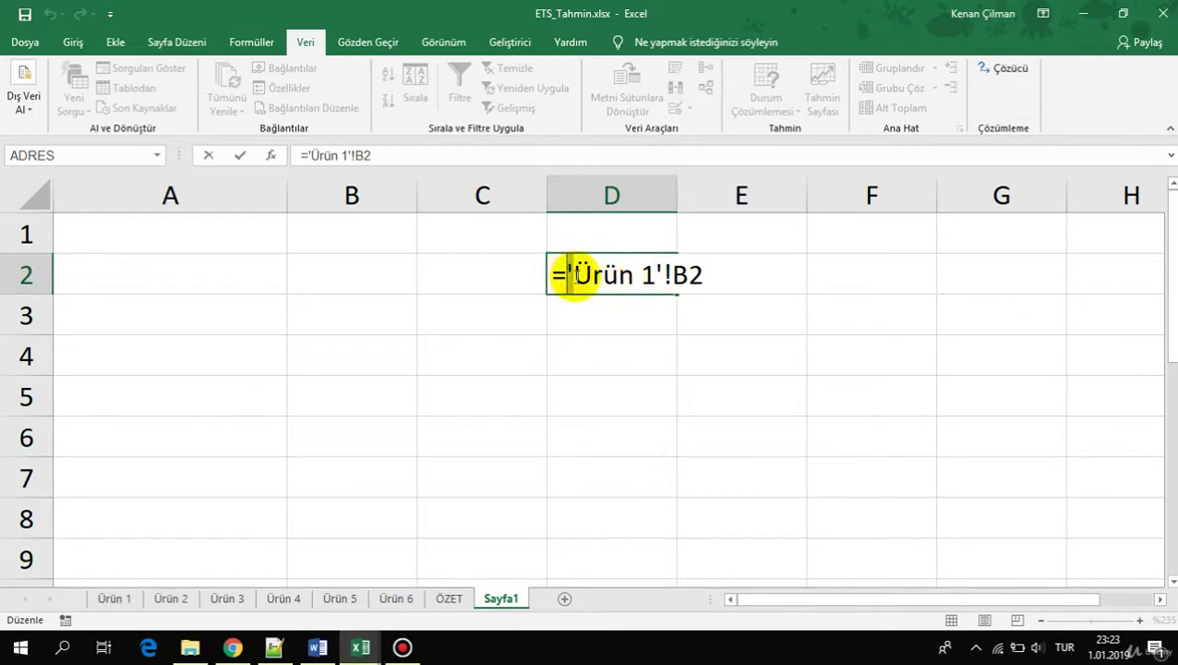
left_click_drag(651, 274, 560, 270)
left_click(635, 275)
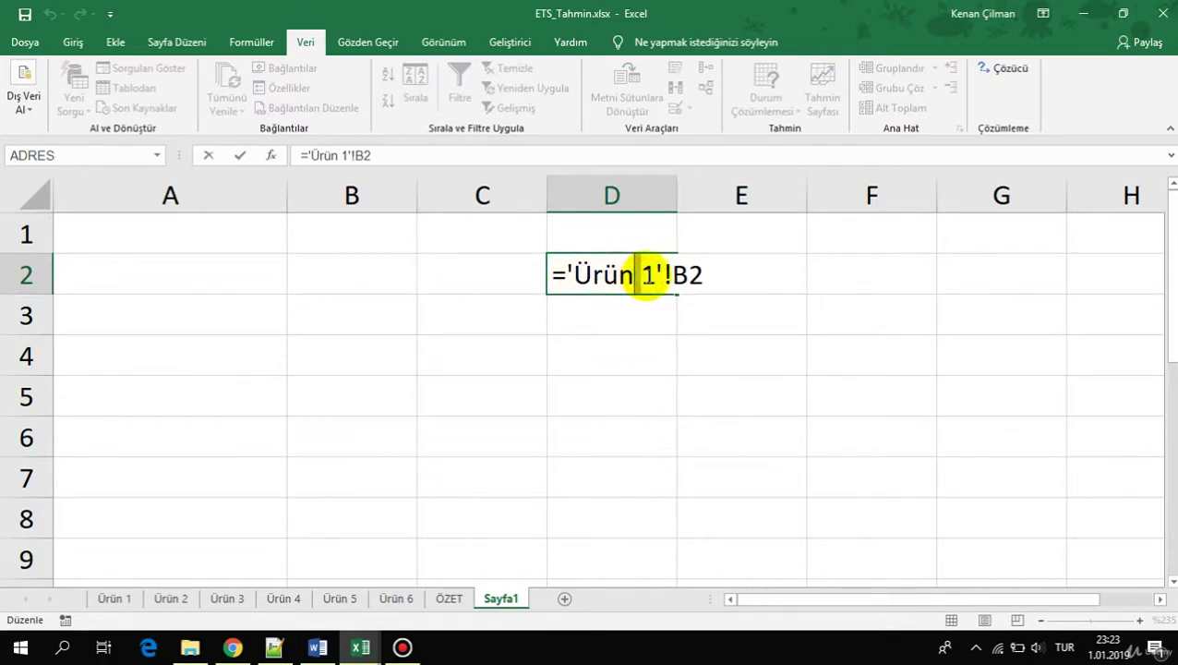
left_click_drag(652, 275, 583, 270)
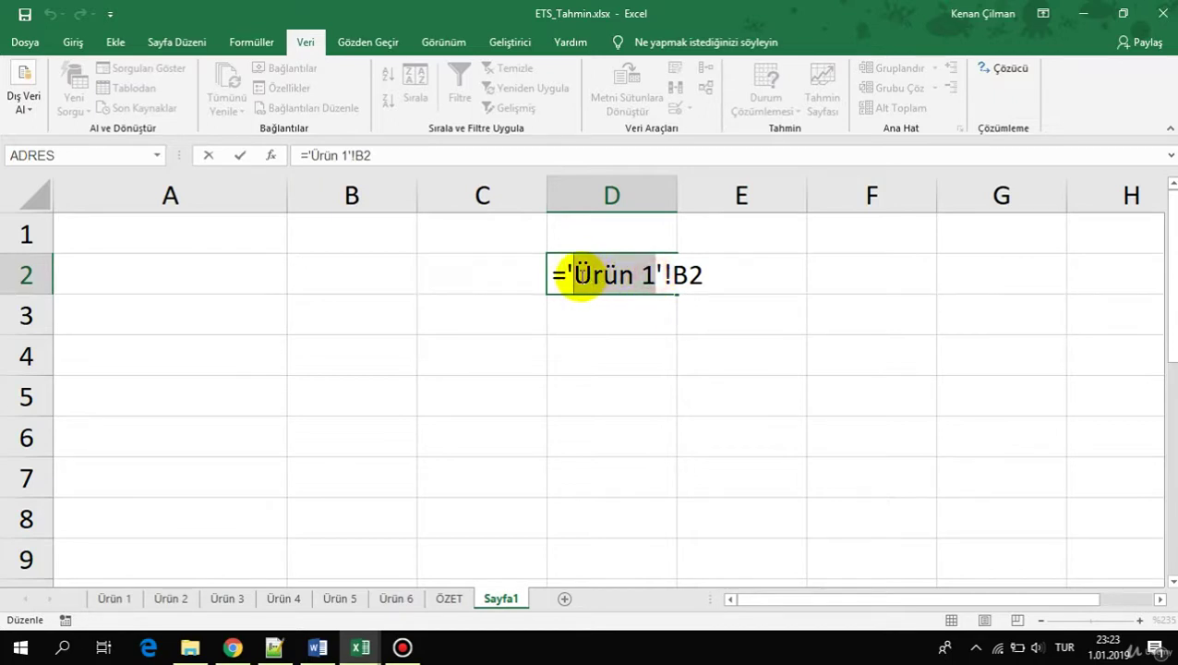
left_click(643, 275)
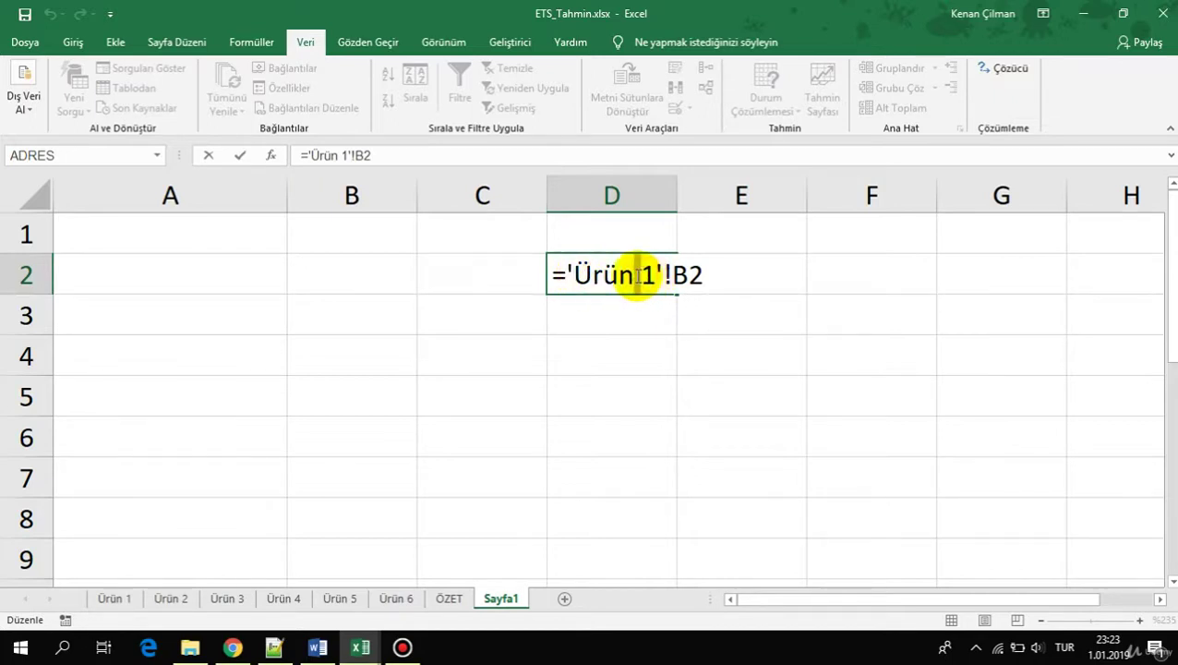
left_click_drag(574, 273, 625, 277)
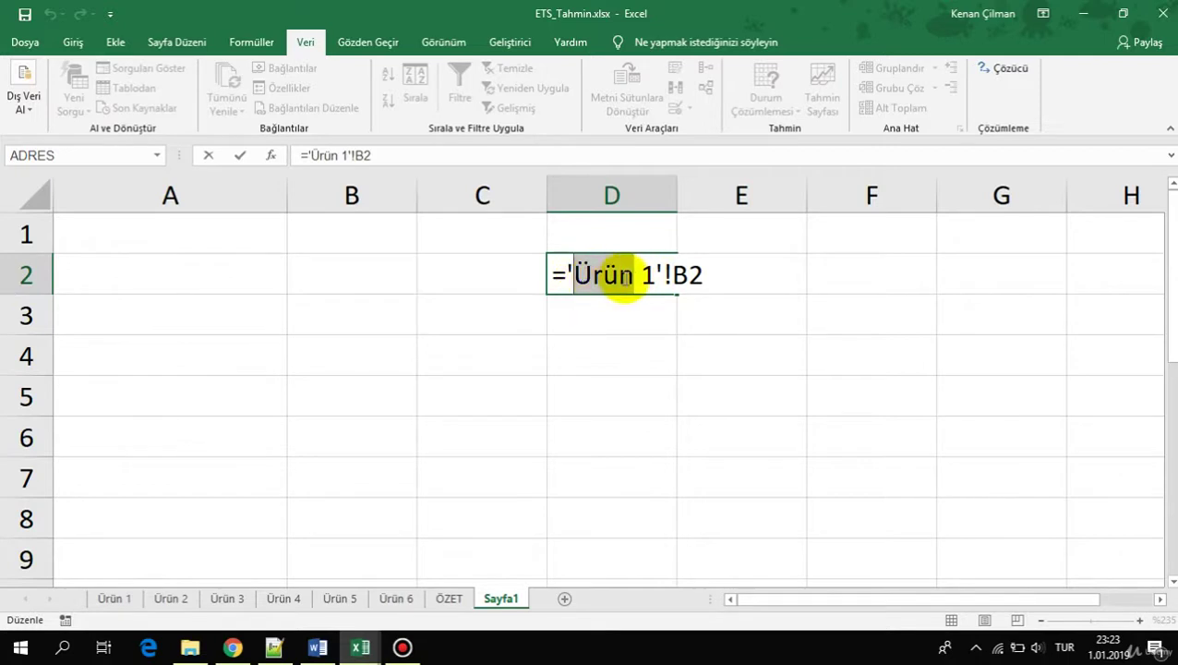
left_click(648, 276)
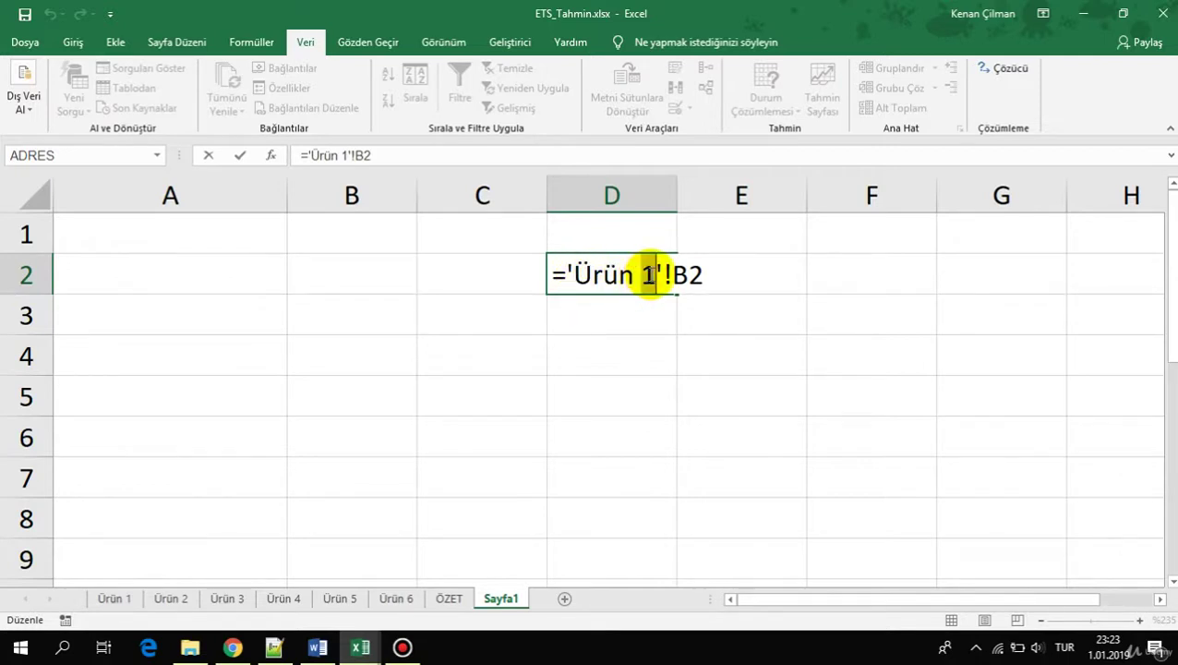
left_click(622, 279)
left_click(621, 276)
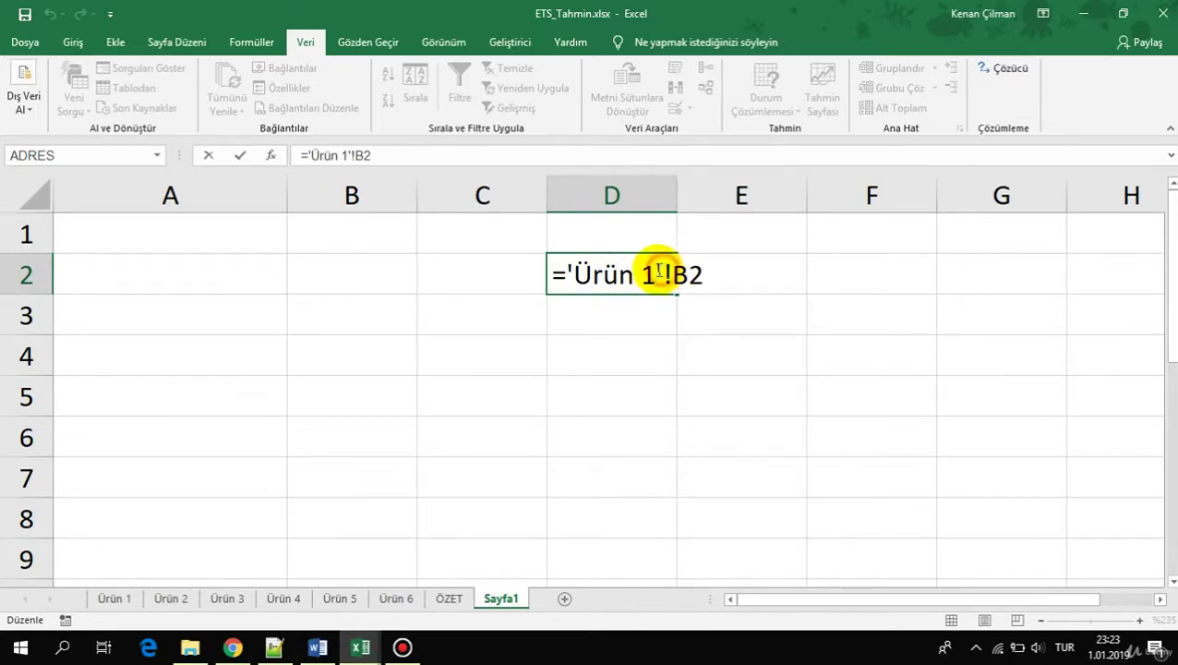
left_click_drag(659, 269, 571, 272)
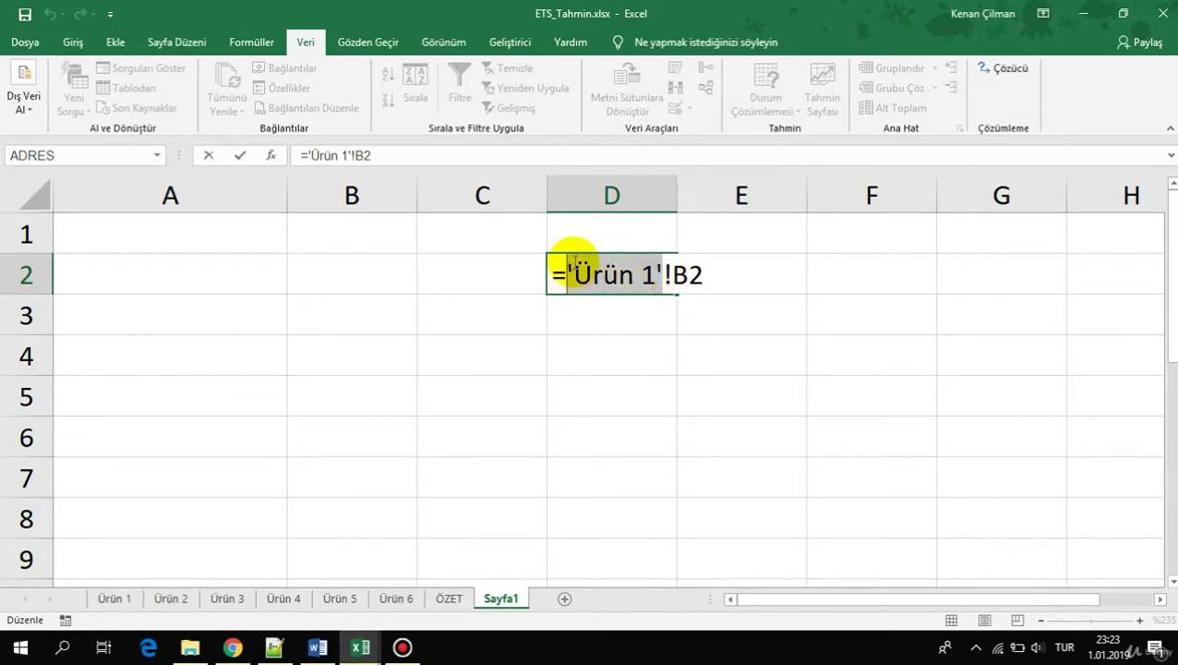
left_click(567, 269)
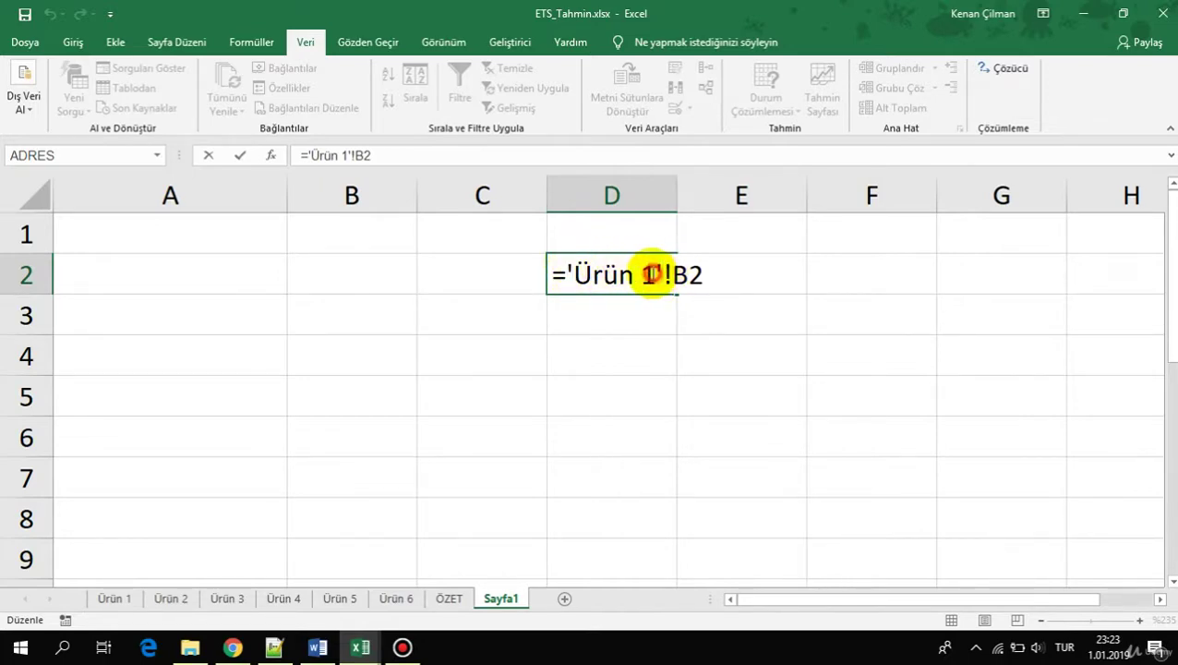
key("Escape")
double_click(602, 279)
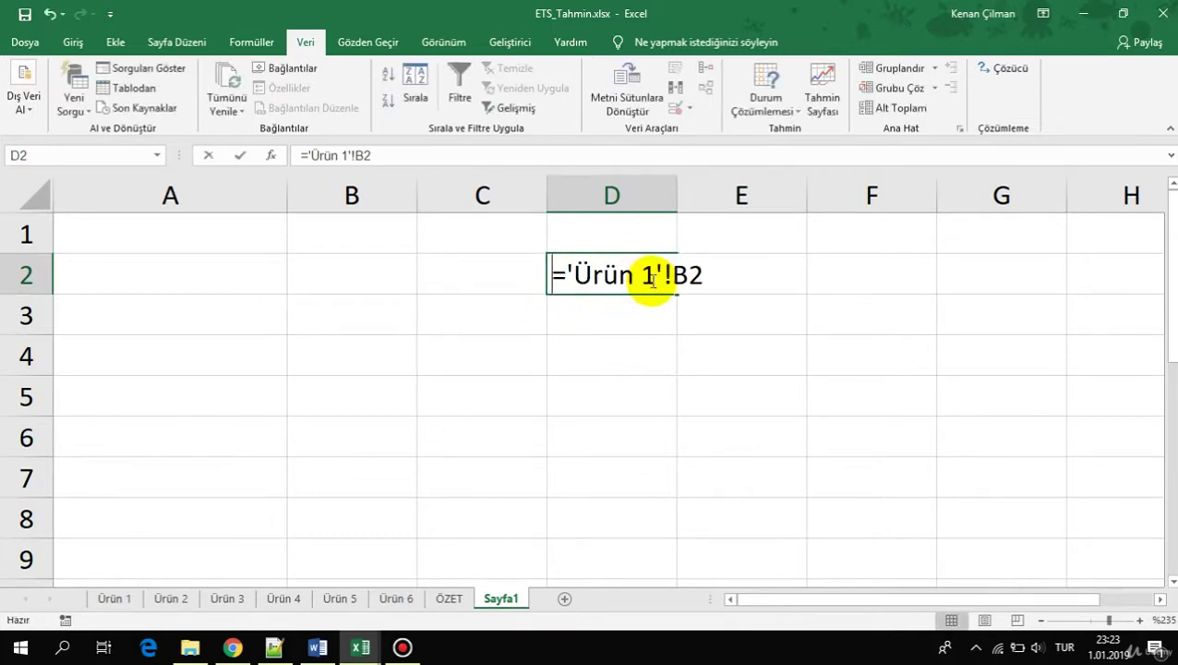
key("Return")
left_click(629, 275)
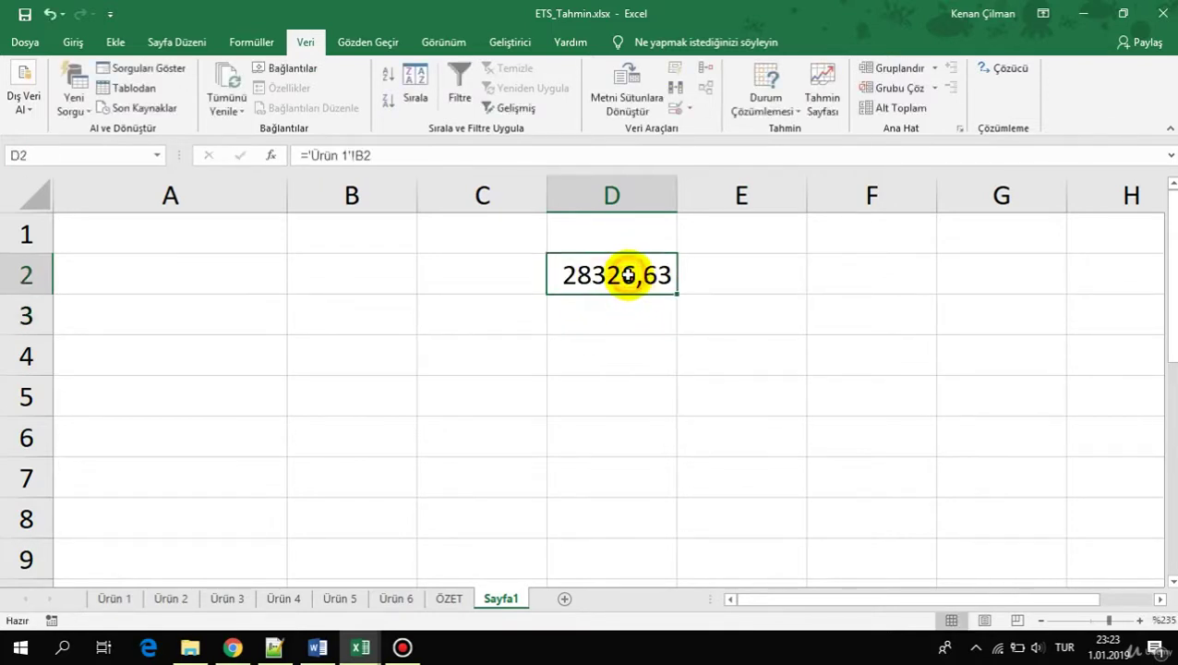
Step: Rename the Ürün 1 sheet to Ürün1 without the space and check the sheet reference in cell D2 of Sayfa1
left_click(117, 601)
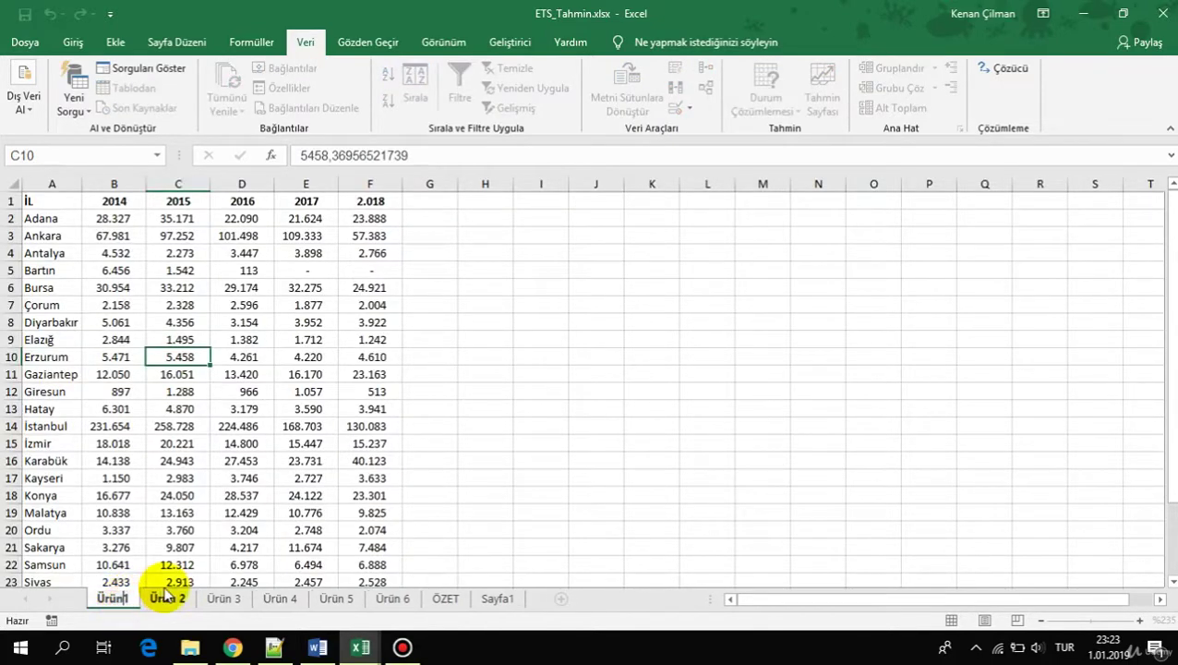
left_click(497, 599)
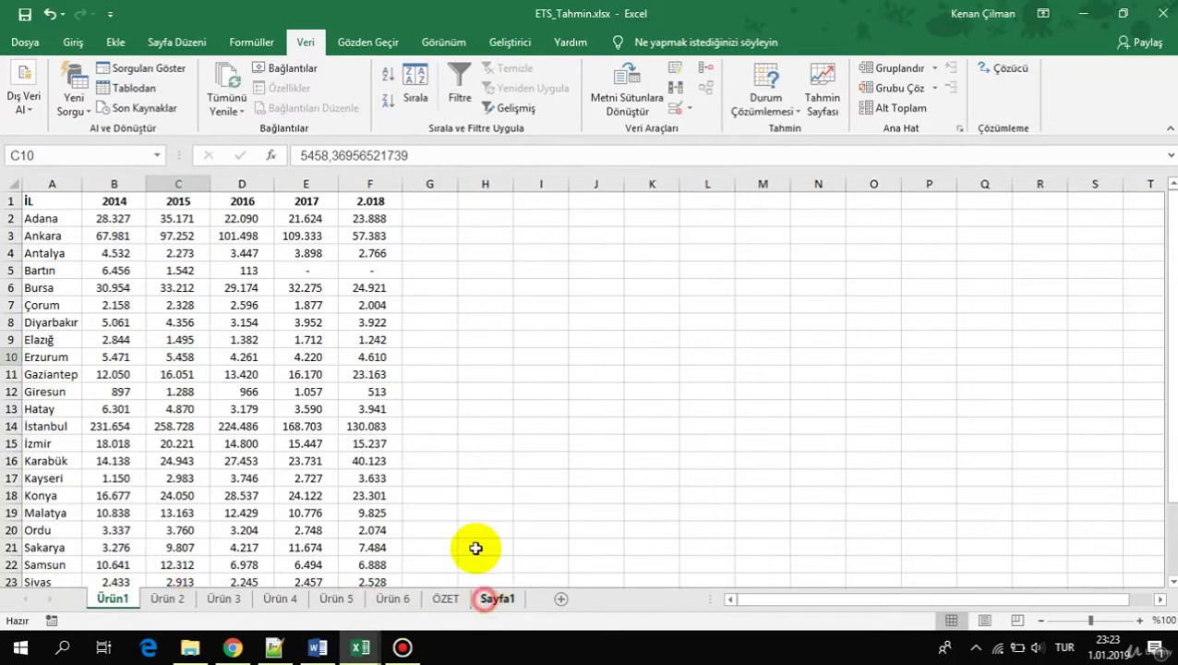
double_click(618, 269)
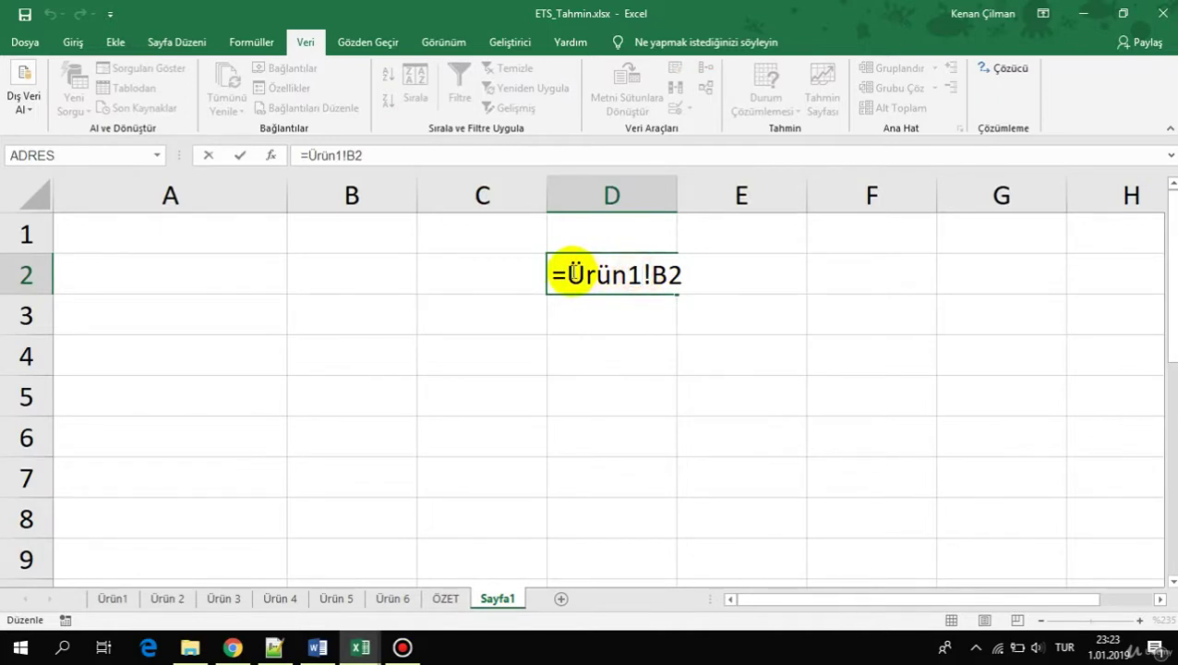
left_click(641, 276)
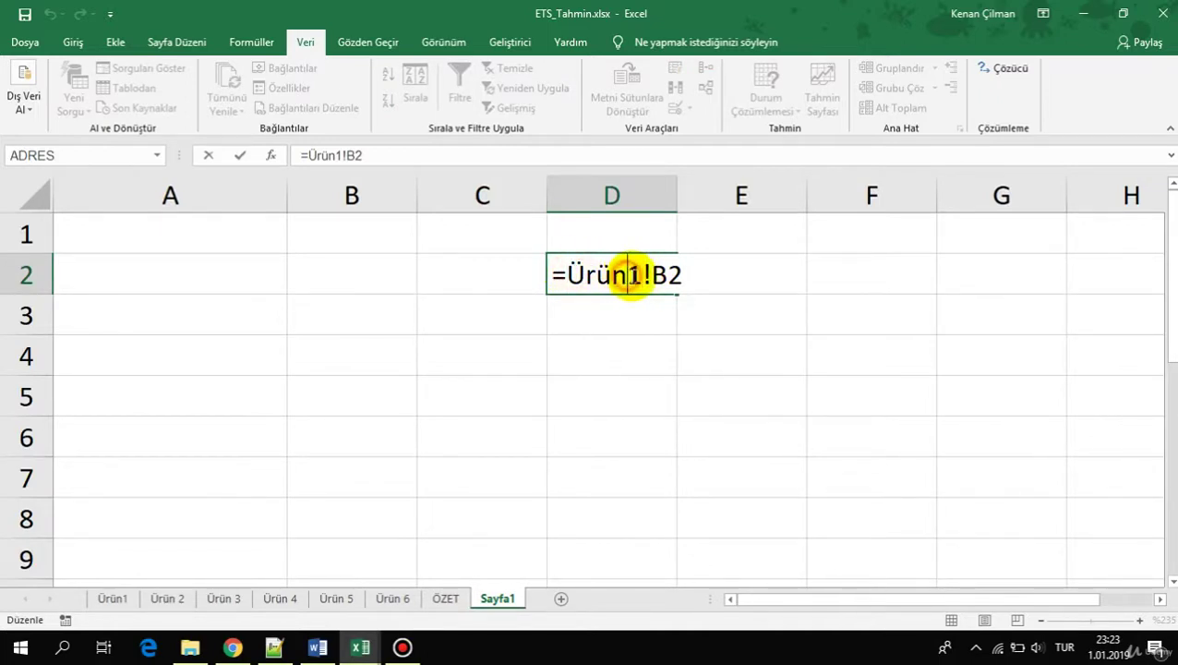
key("ctrl+Return")
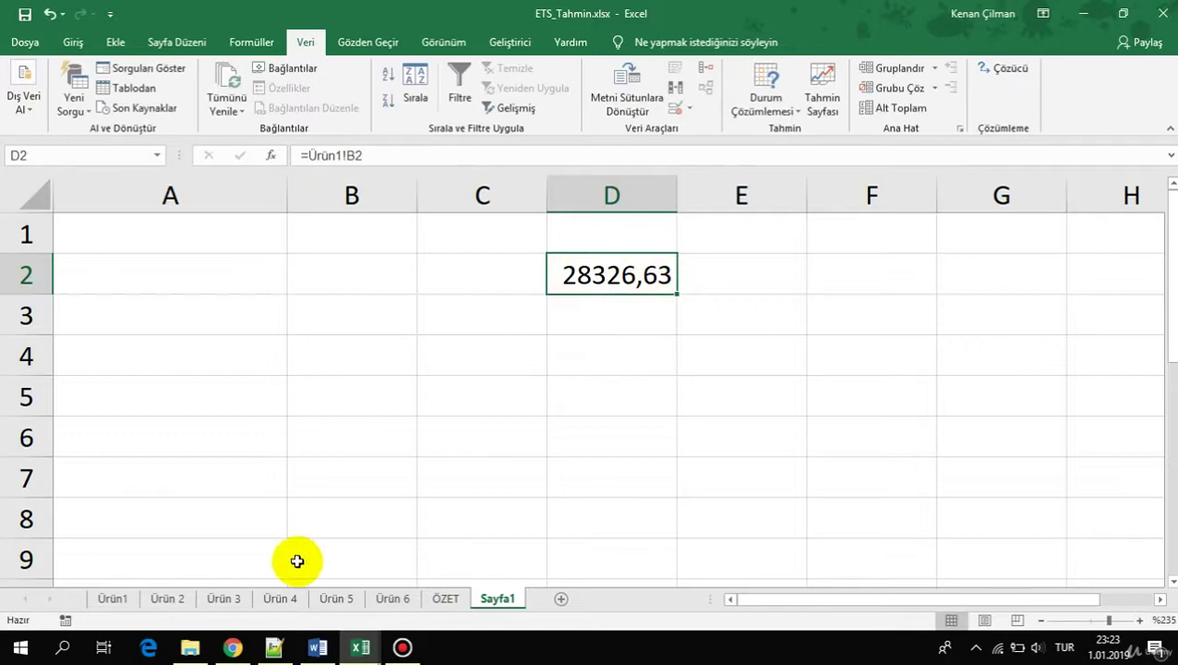
Step: Try to enclose the sheet name Ürün1 in single quotation marks in D2's formula on Sayfa1, and recheck the formula
left_click(113, 598)
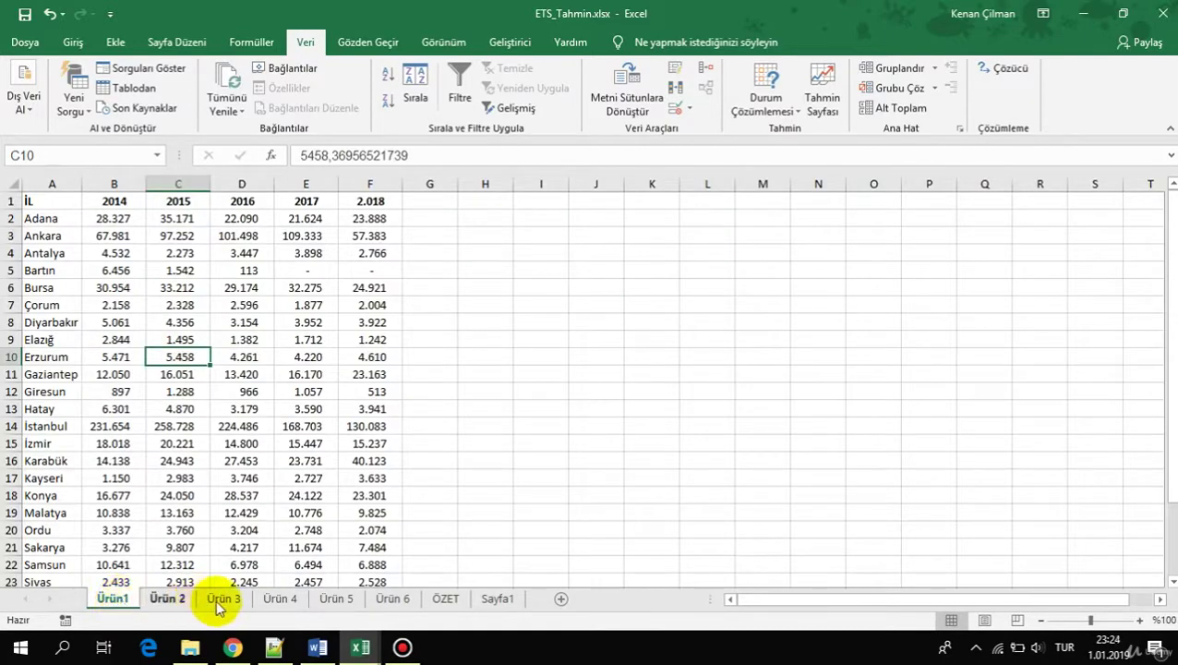
left_click(498, 598)
double_click(630, 276)
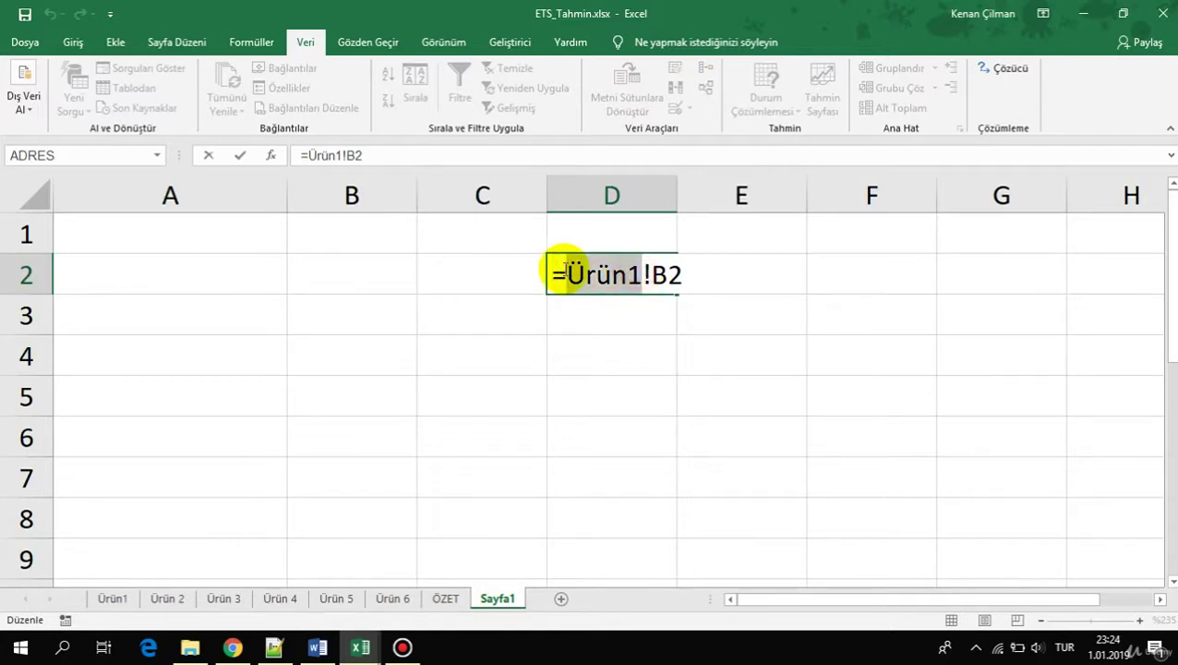
left_click(564, 274)
left_click(644, 275)
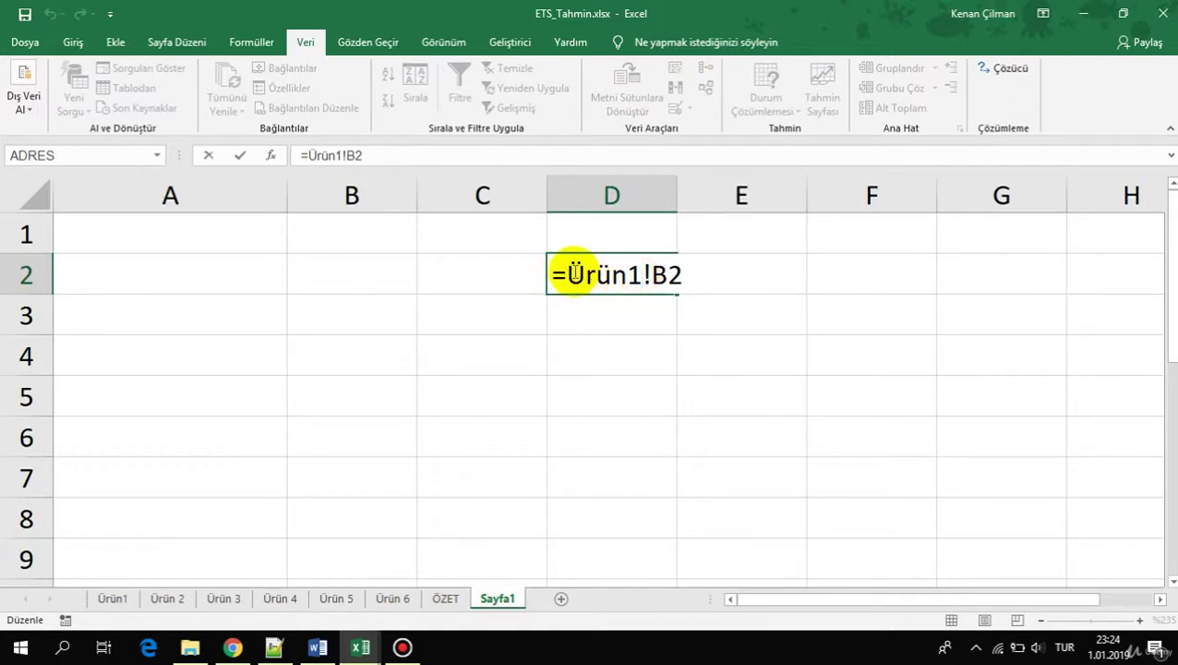
type("'")
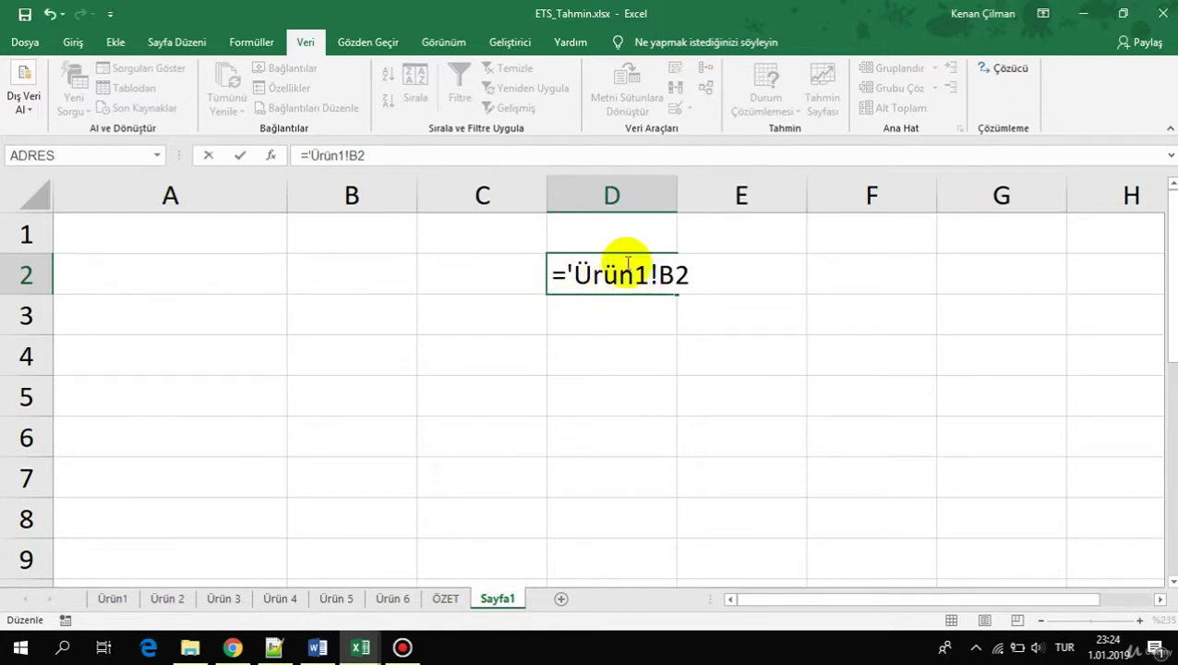
type("'")
key("Return")
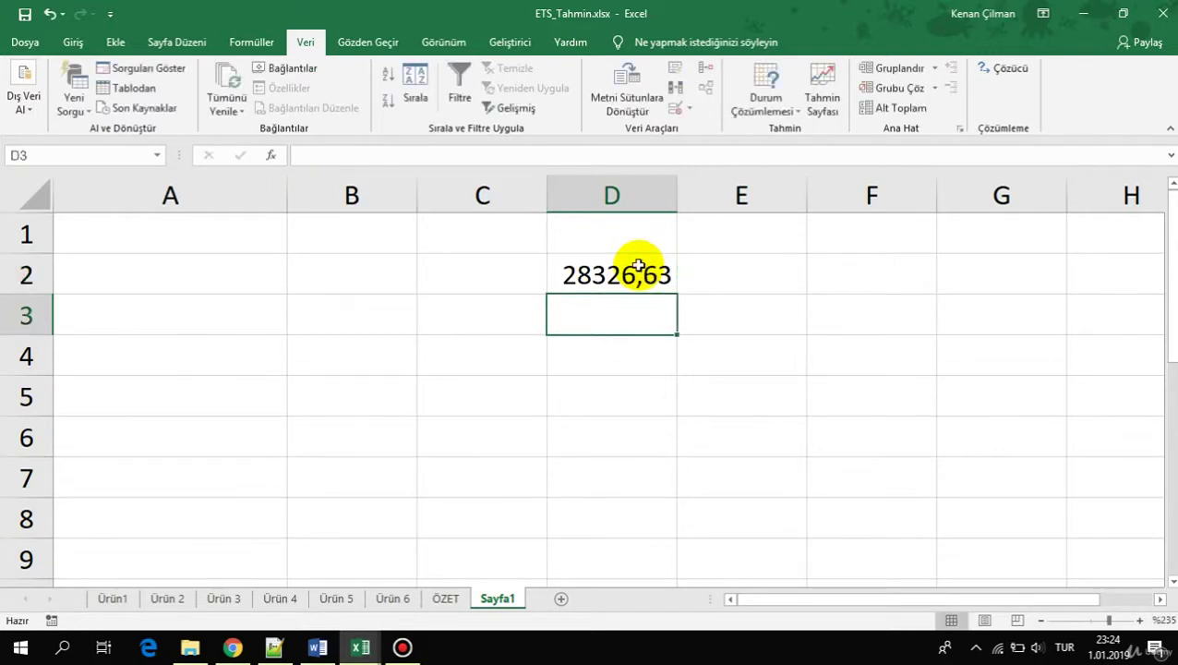
double_click(646, 275)
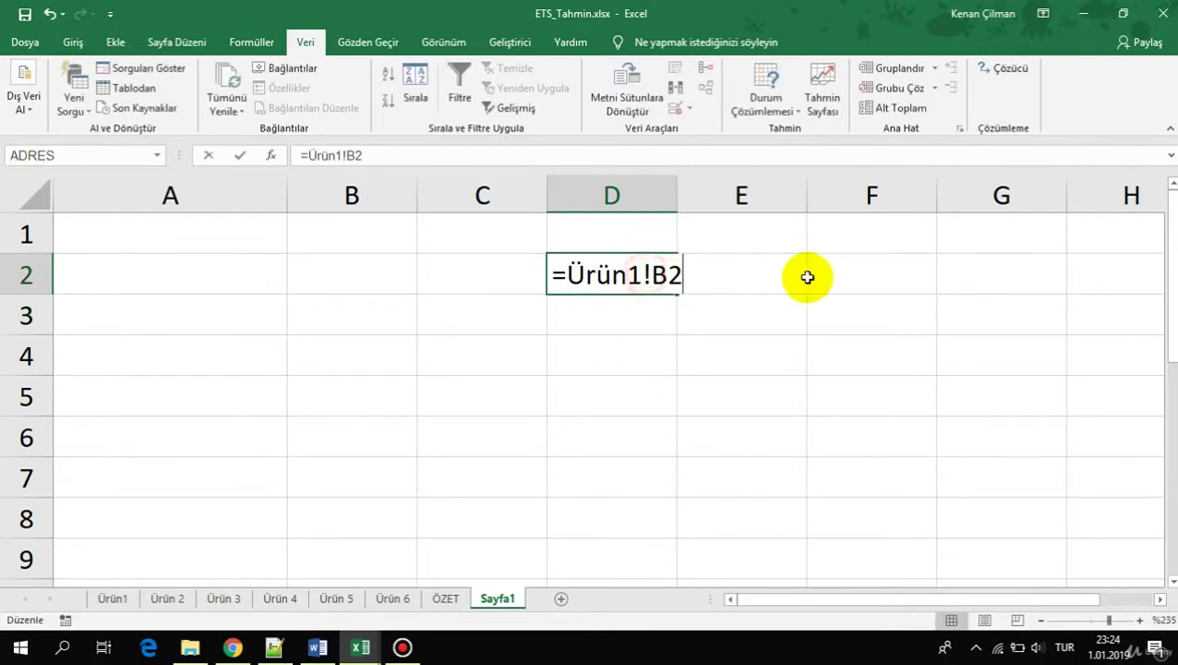
left_click(643, 275)
key("Escape")
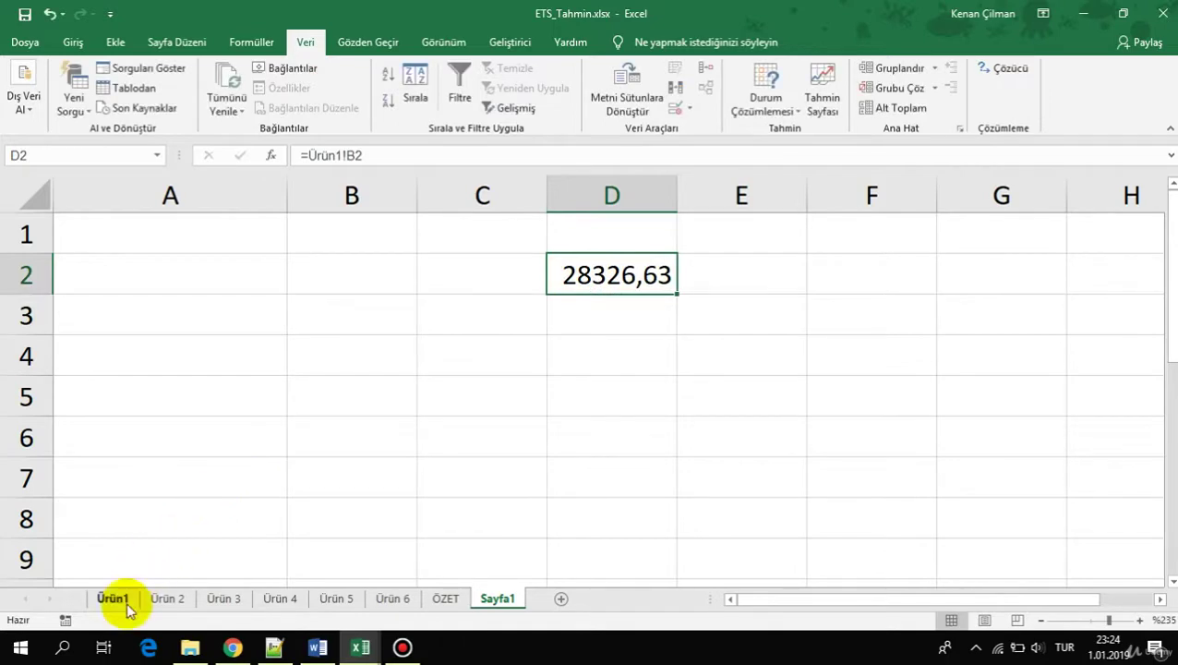
Step: Rename the Ürün1 sheet back to Ürün 1 with a space and return to Sayfa1
left_click(115, 599)
left_click_drag(115, 598, 168, 600)
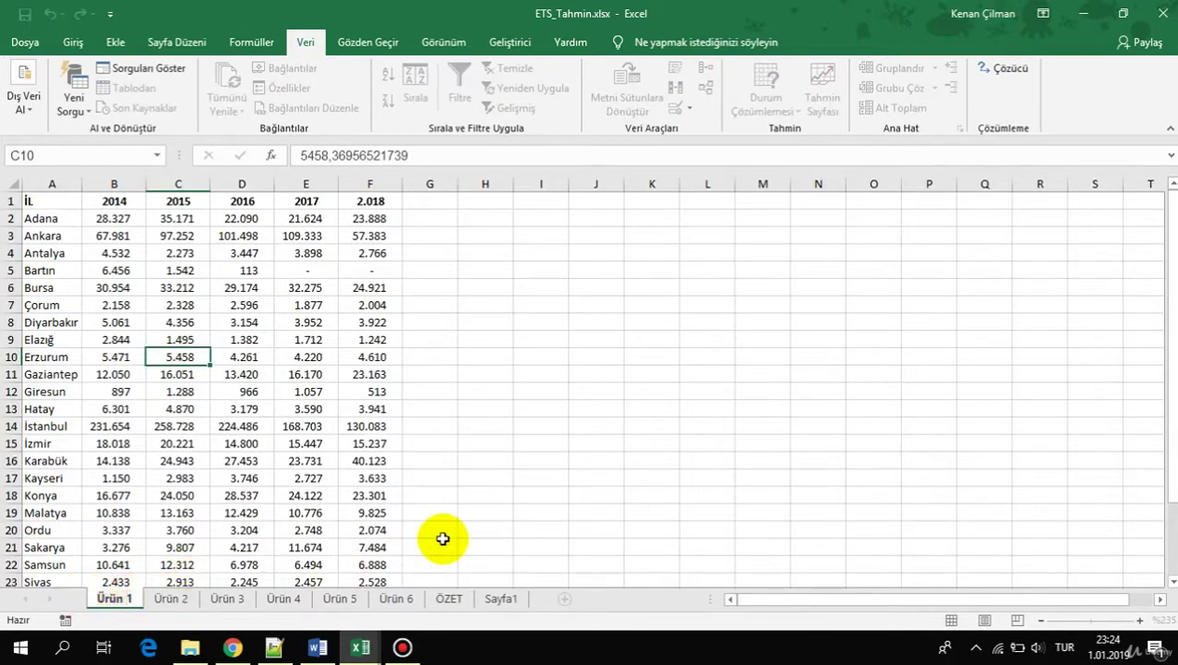
left_click(500, 598)
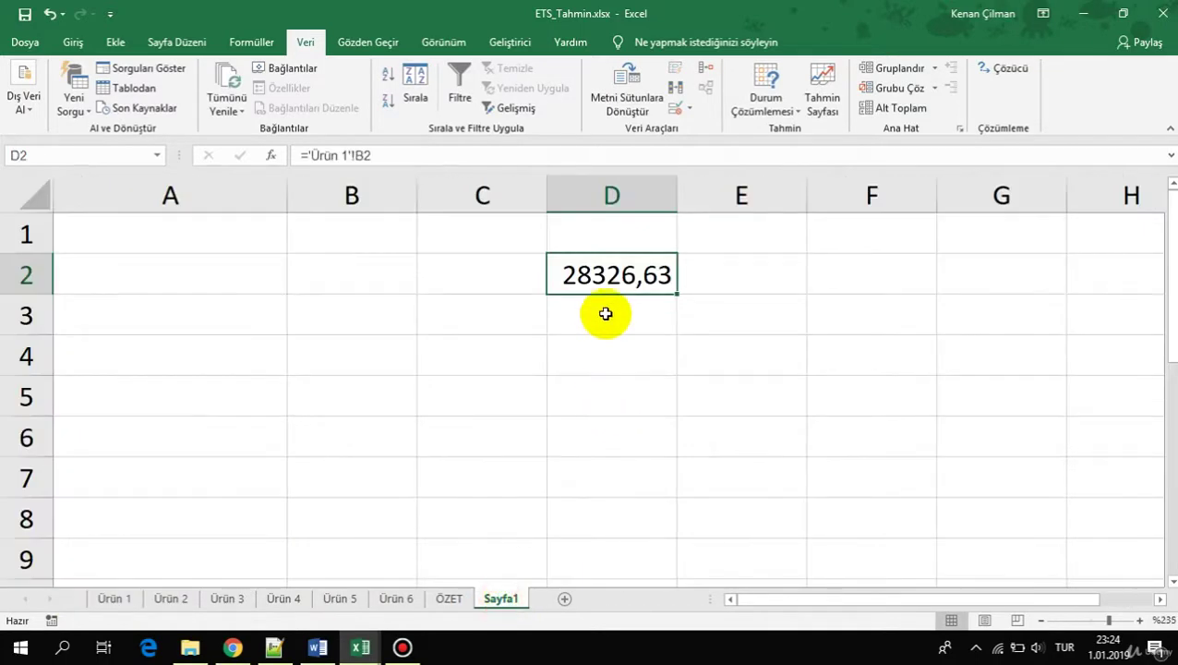
Step: Examine the single quotation marks enclosing the sheet name Ürün 1 in cell D2's formula
left_click(609, 289)
double_click(574, 276)
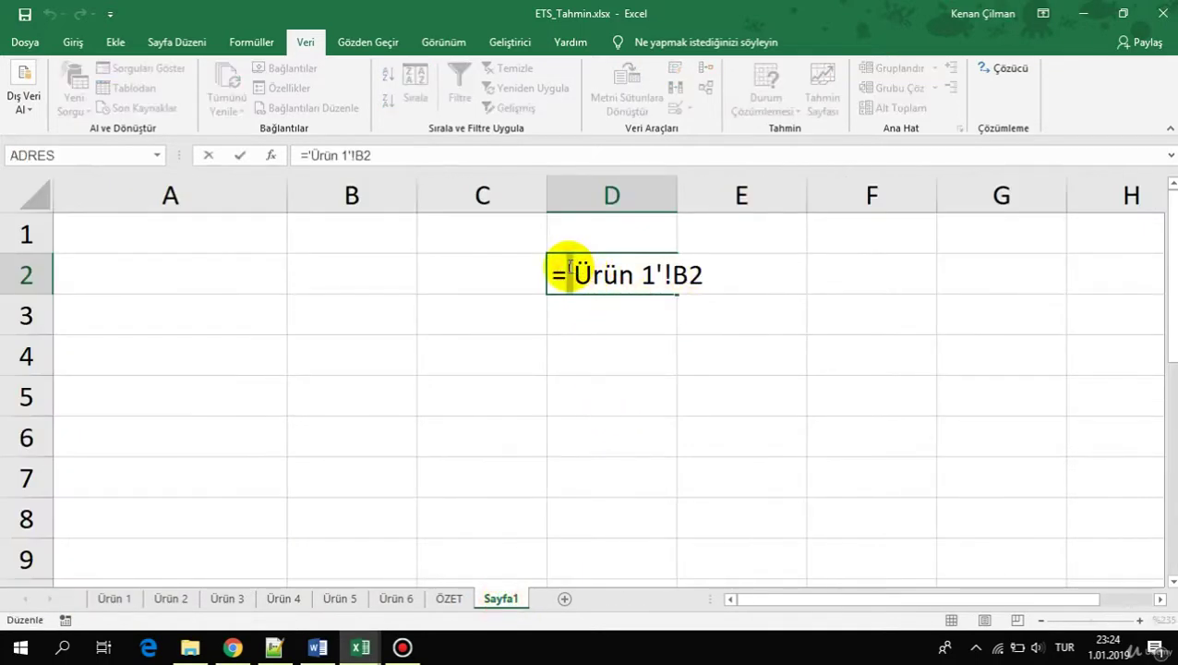
key("Escape")
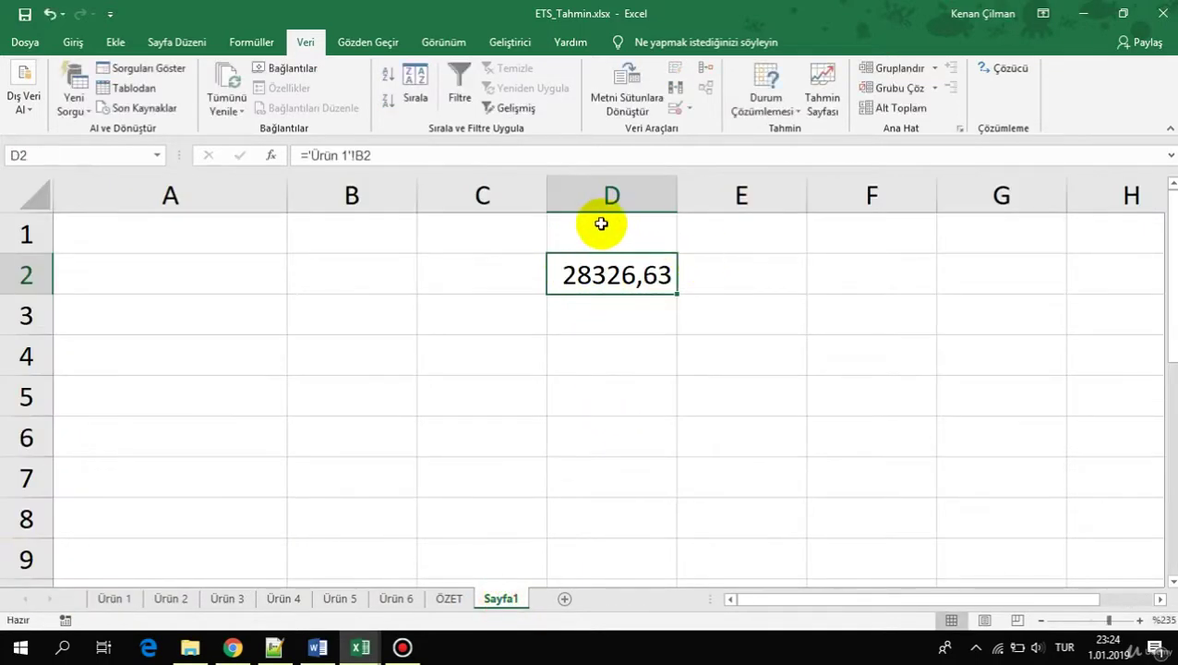
key("F2")
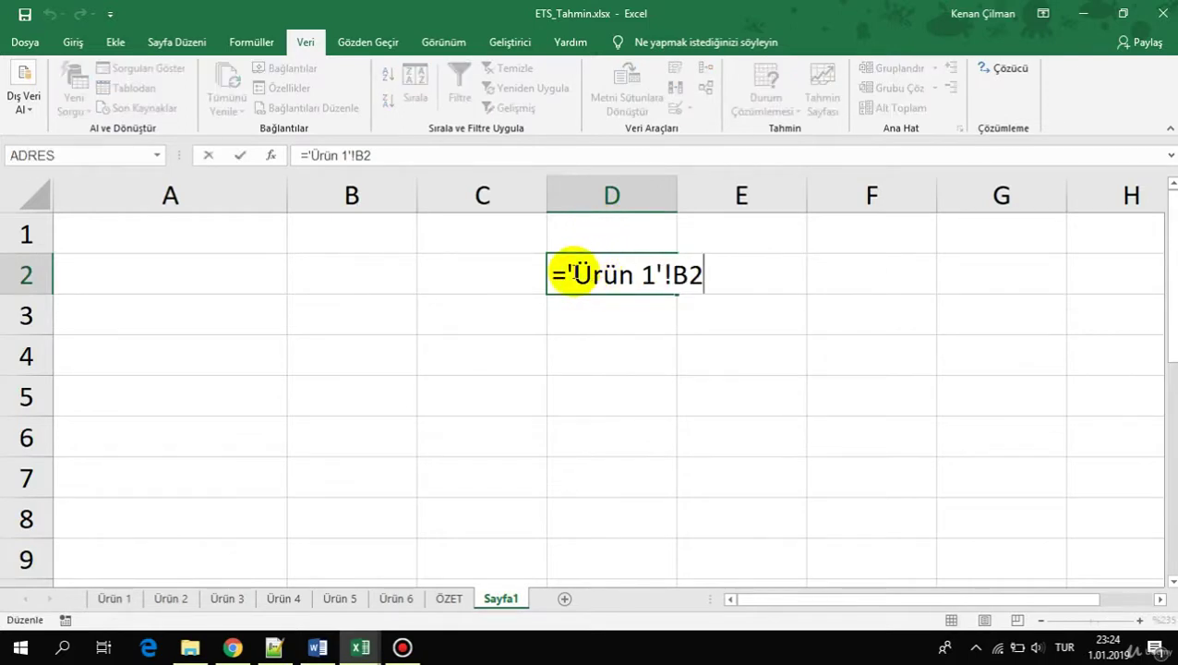
left_click_drag(567, 274, 655, 271)
left_click(635, 273)
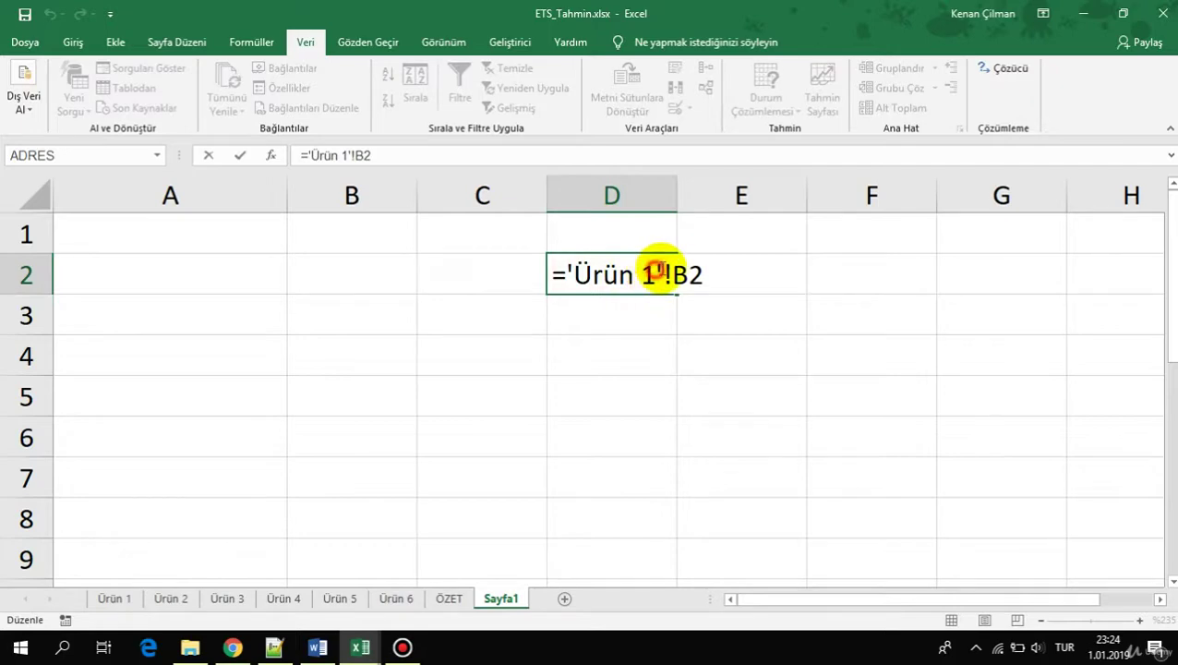
left_click(570, 274)
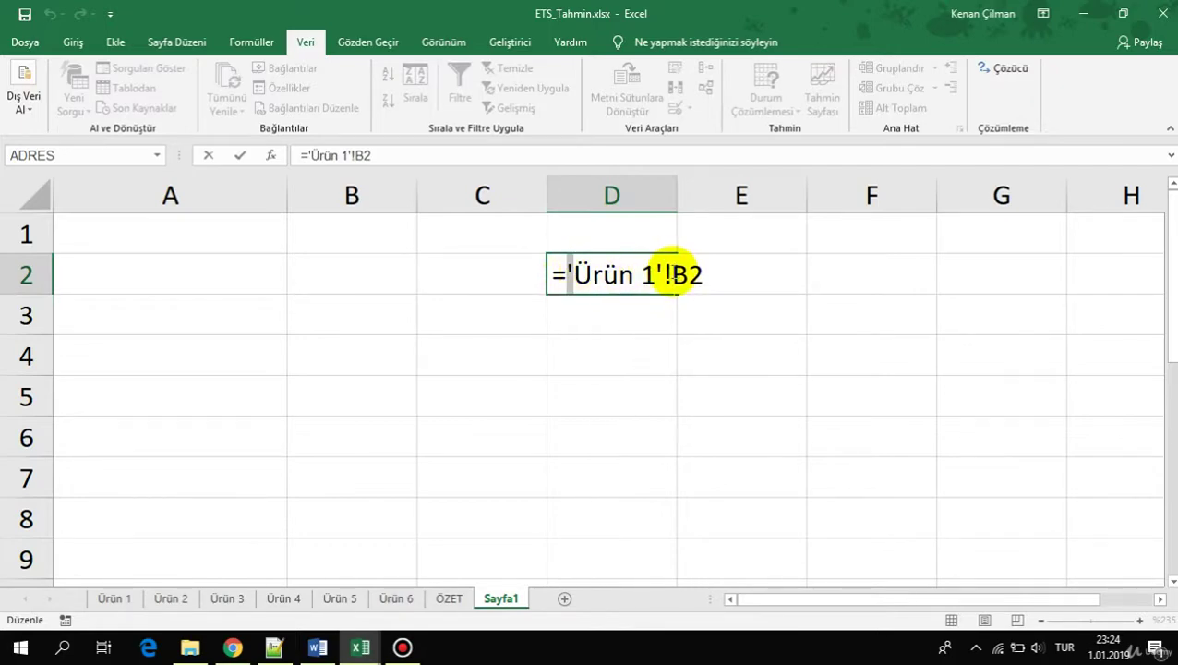
left_click_drag(667, 273, 559, 275)
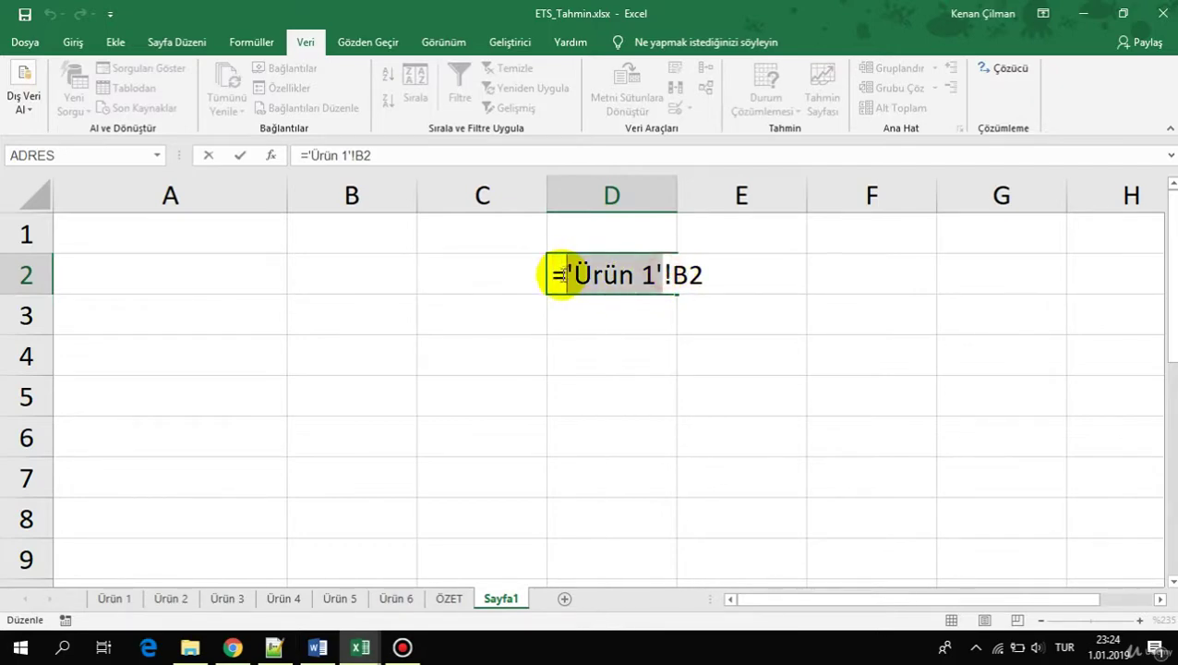
key("Escape")
left_click(478, 282)
left_click(203, 317)
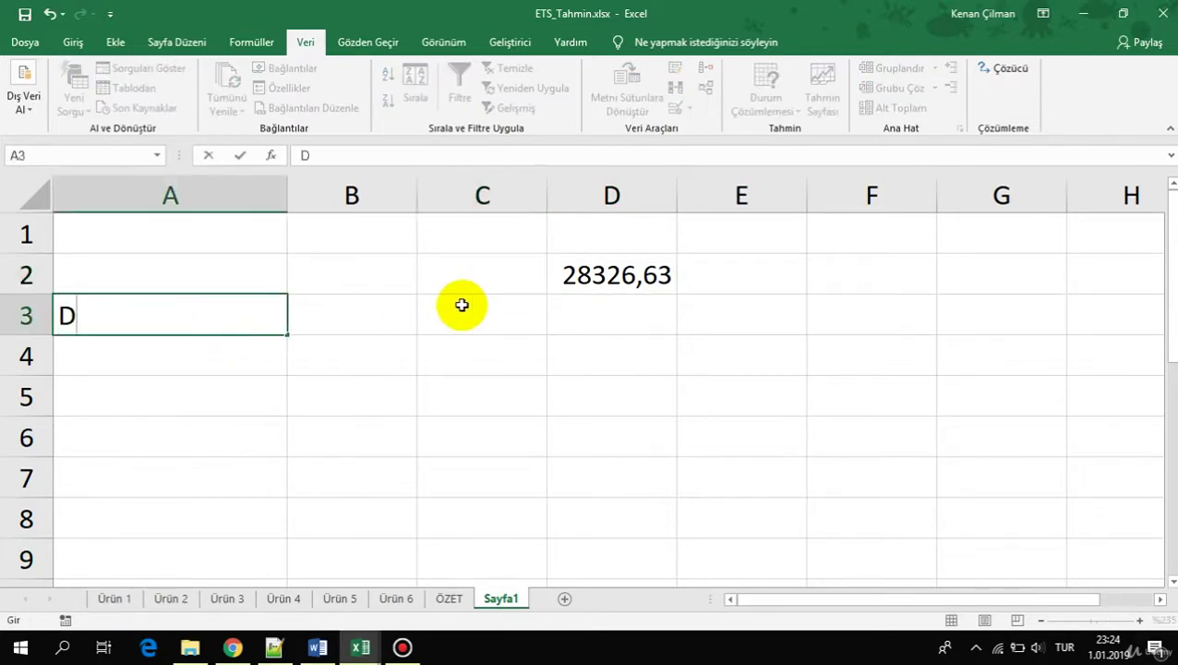
key("BackSpace")
type("=DOLAYLI(")
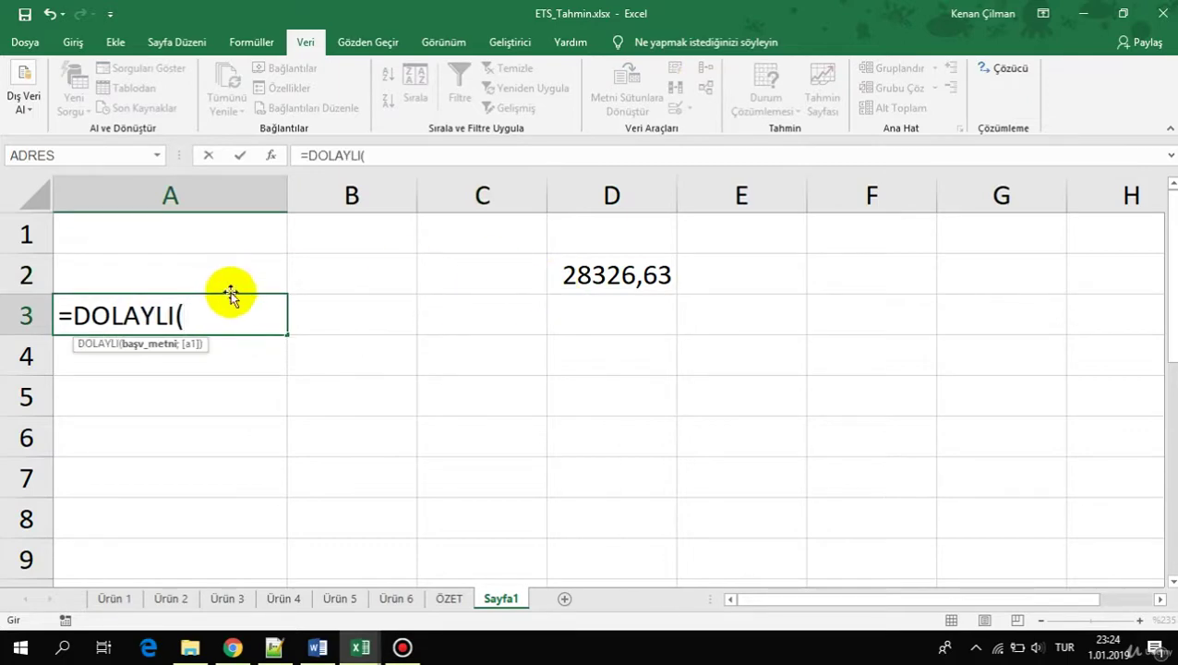
key("Escape")
Step: Copy the reference 'Ürün 1'!B2 from D2's formula, leaving out the equals sign
left_click(582, 268)
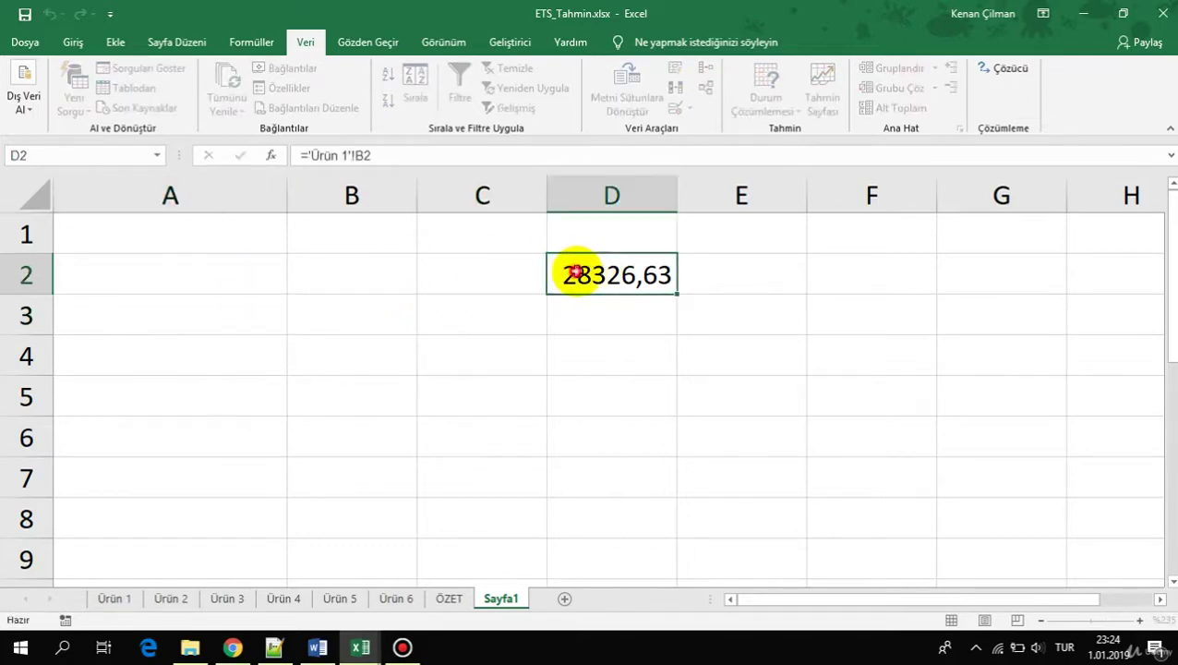
double_click(583, 273)
left_click_drag(560, 273, 729, 273)
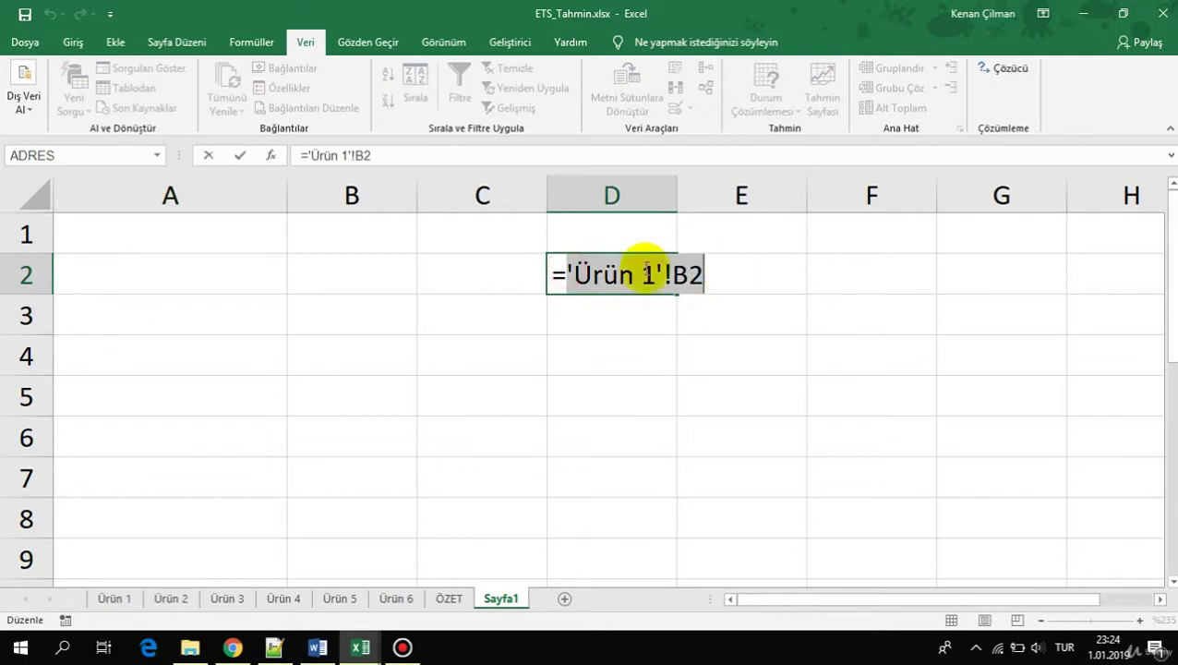
key("Escape")
Step: Enter the formula =DOLAYLI("'Ürün 1'!B2") in cell A3, using the reference text copied from D2
left_click(257, 310)
type("=dol")
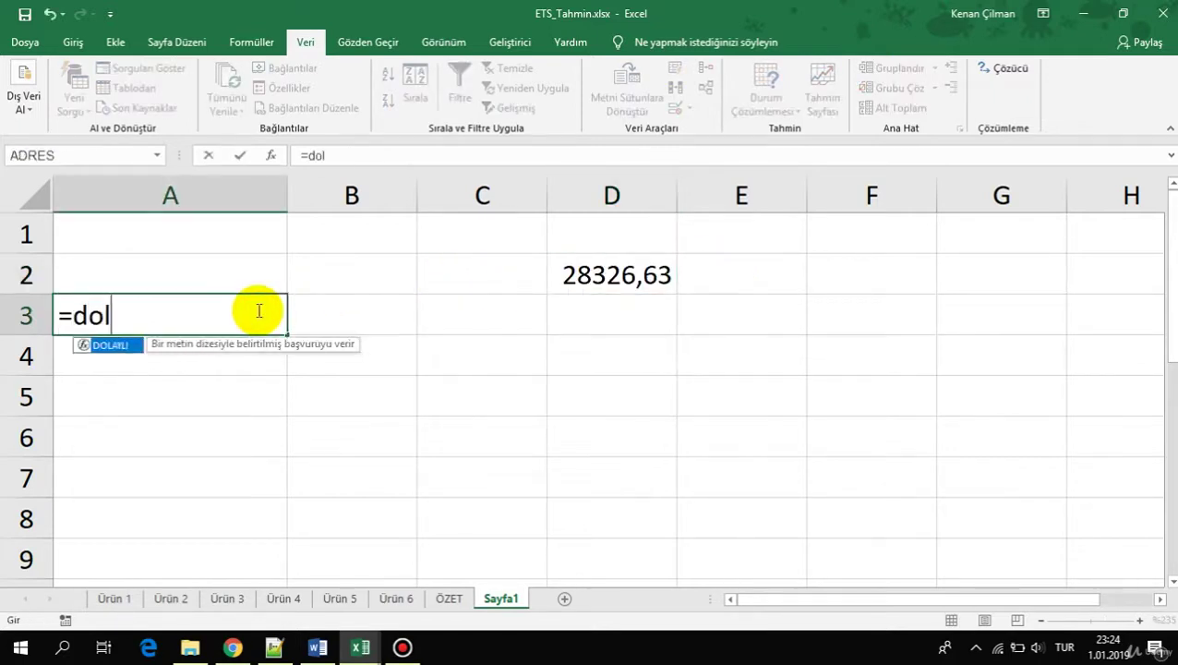
key("Tab")
type("\"\"")
key("ctrl+Return")
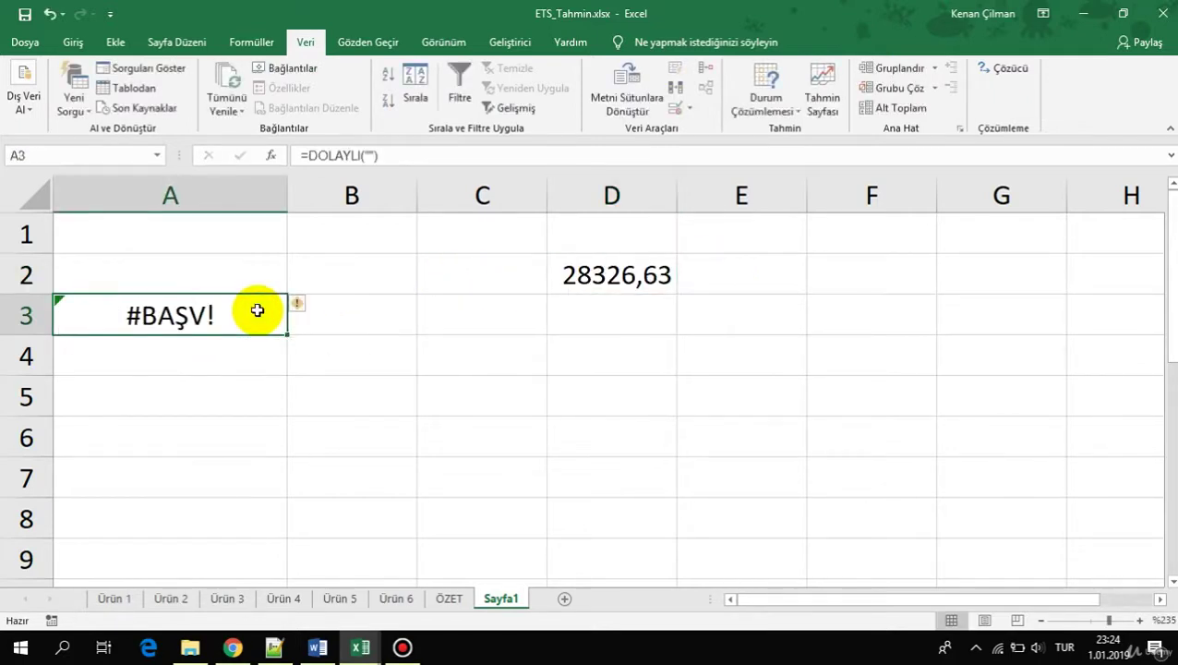
double_click(236, 310)
left_click(195, 310)
type("'Ürün 1'!B2")
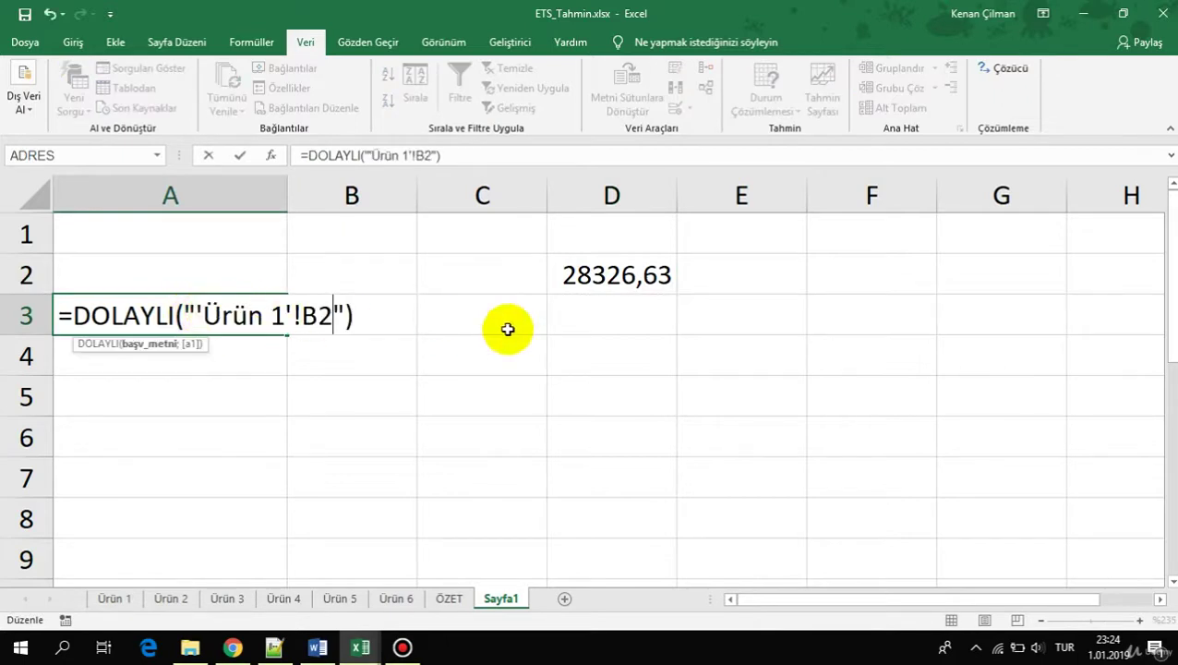
key("Return")
Step: Try A3's DOLAYLI formula without the single quotation marks around the sheet name Ürün 1
double_click(256, 312)
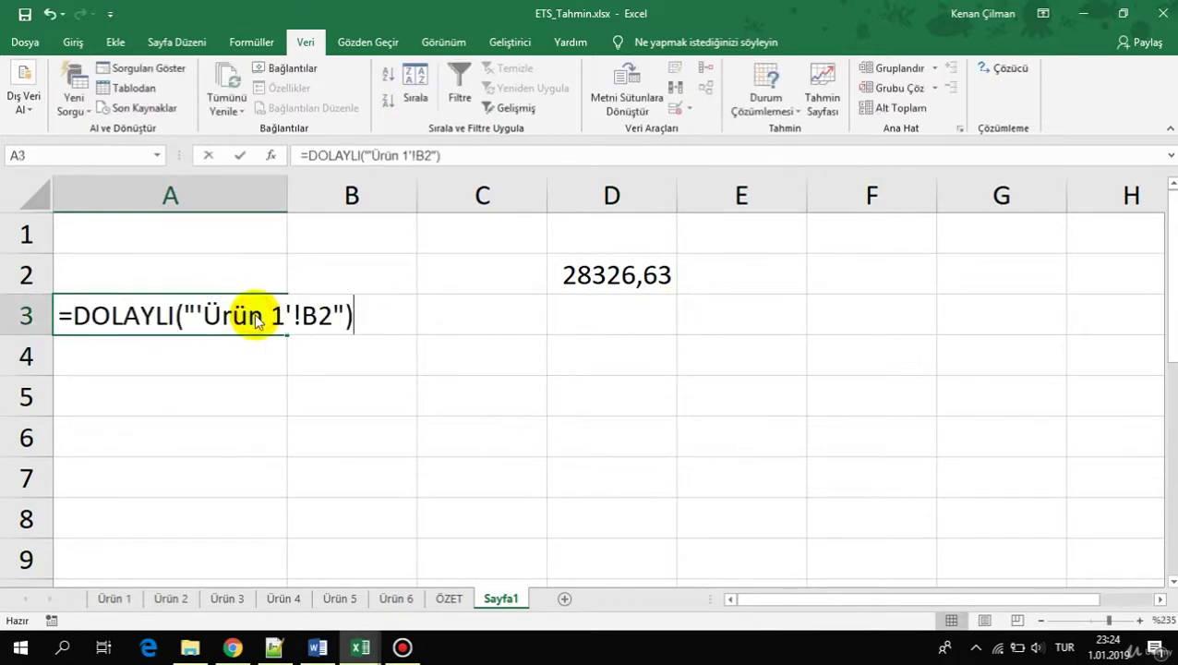
left_click(293, 312)
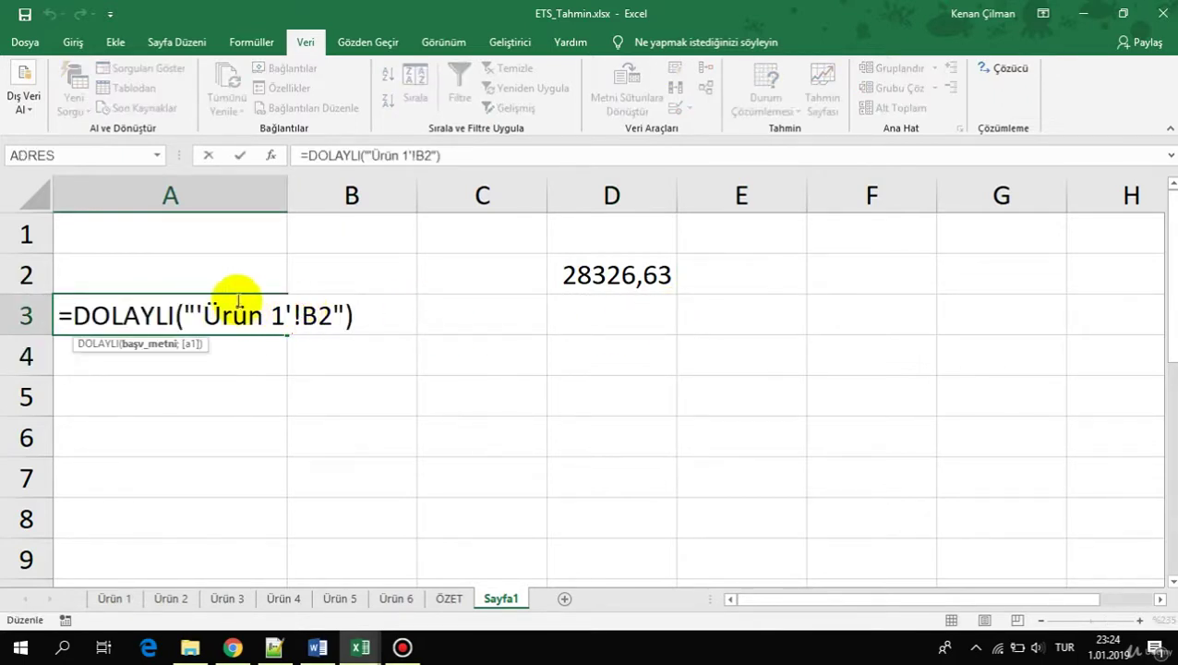
key("BackSpace")
key("BackSpace")
key("Return")
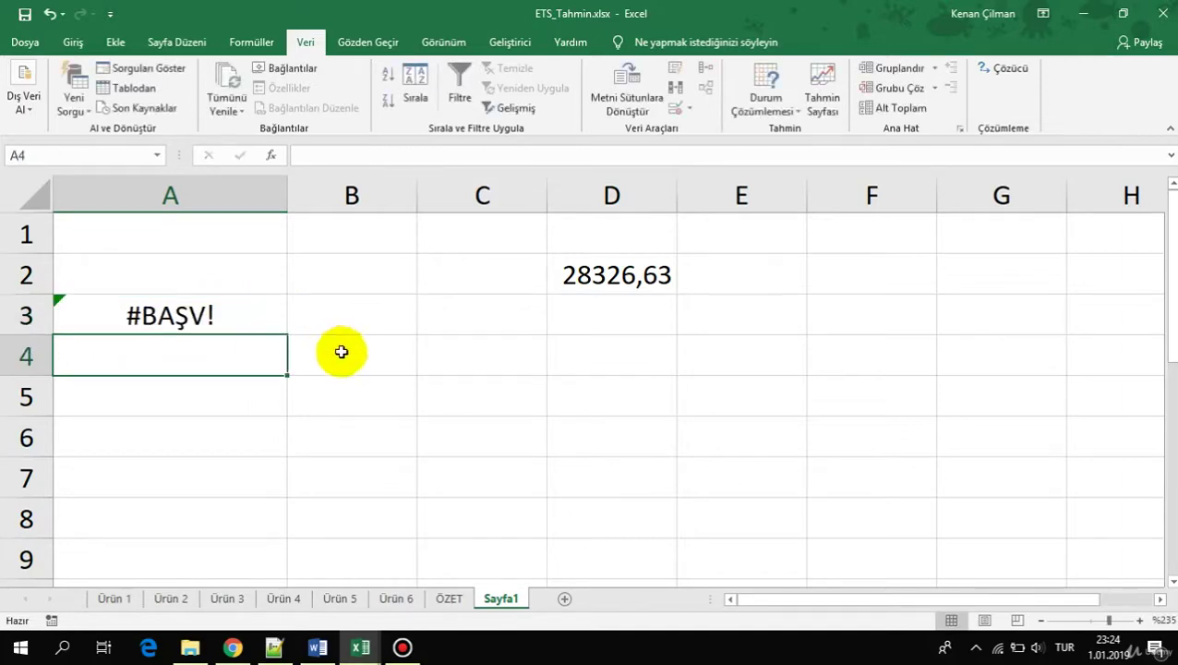
Step: Restore the single quotation marks around the sheet name Ürün 1 in A3's DOLAYLI formula
left_click(210, 313)
key("F2")
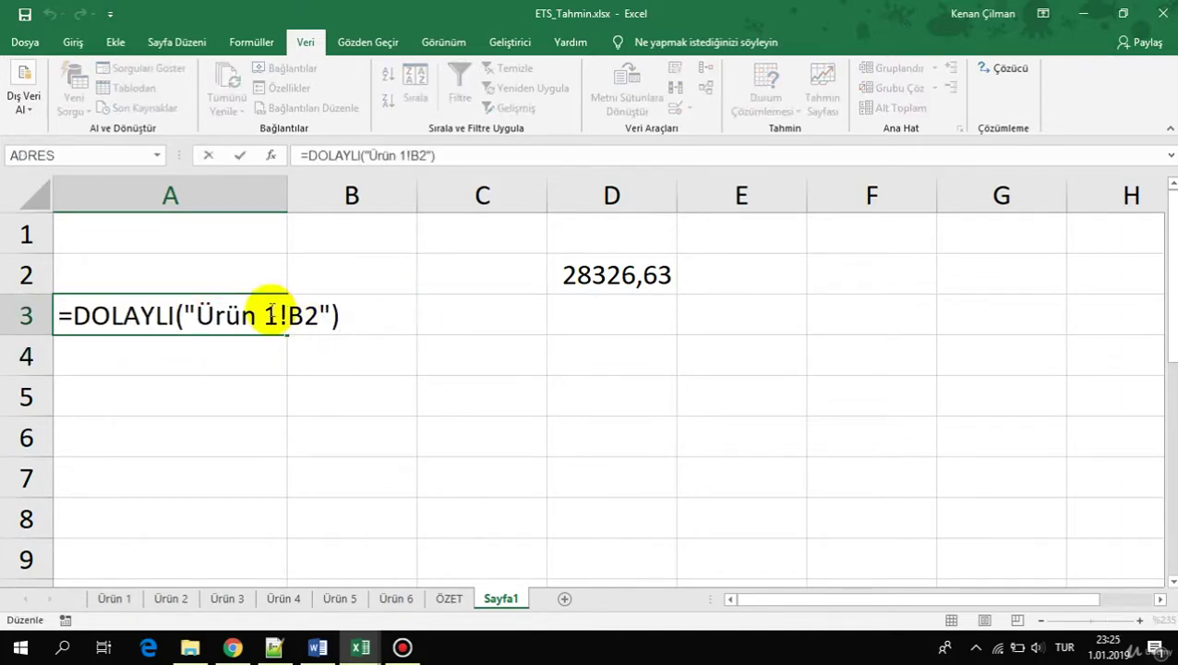
left_click(314, 311)
type("'")
left_click(190, 314)
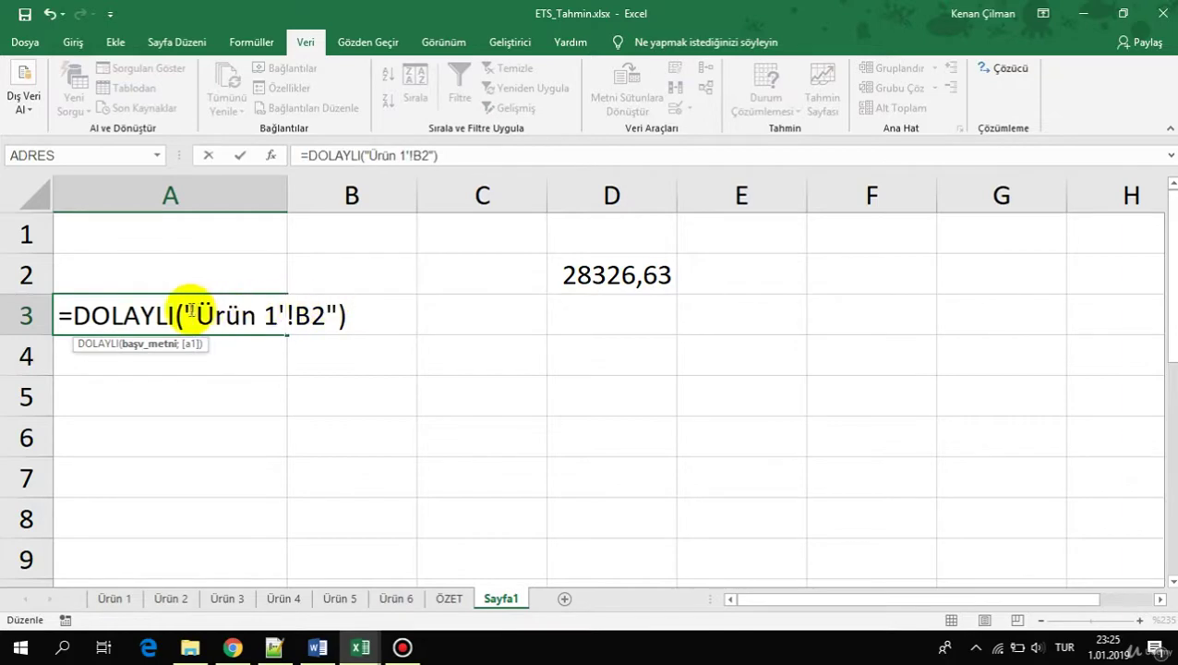
type("'")
key("Return")
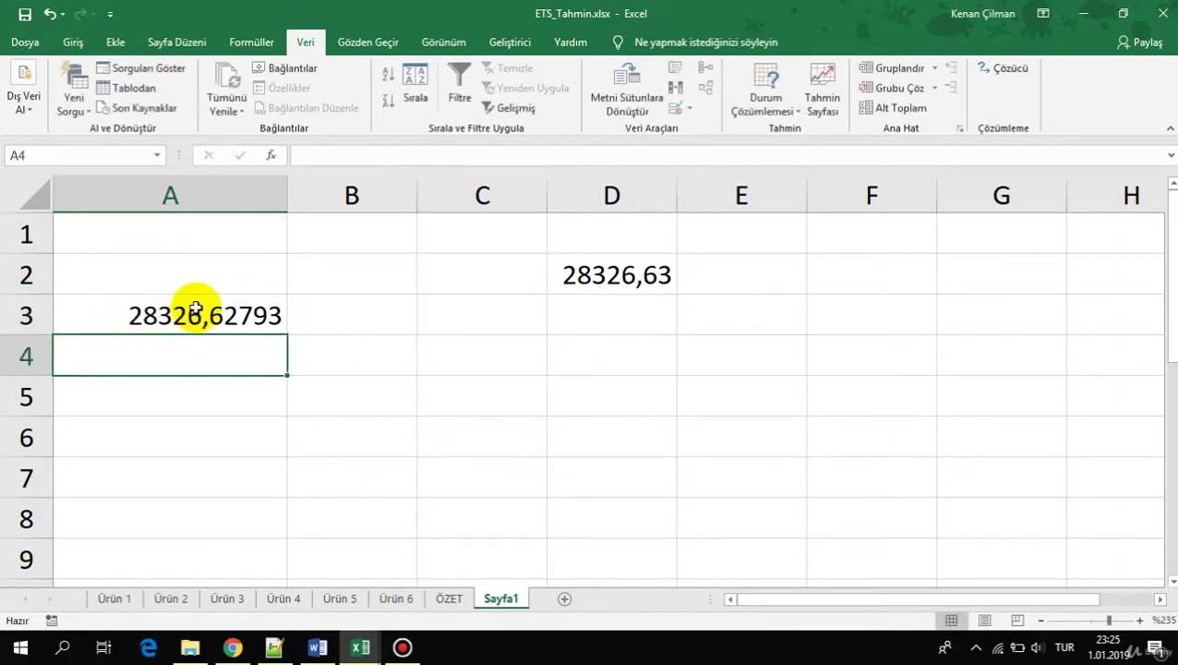
Step: Rename the Ürün 1 sheet to Ürün1 and check how D2's formula on Sayfa1 writes the sheet name
left_click(190, 315)
left_click_drag(116, 598, 173, 581)
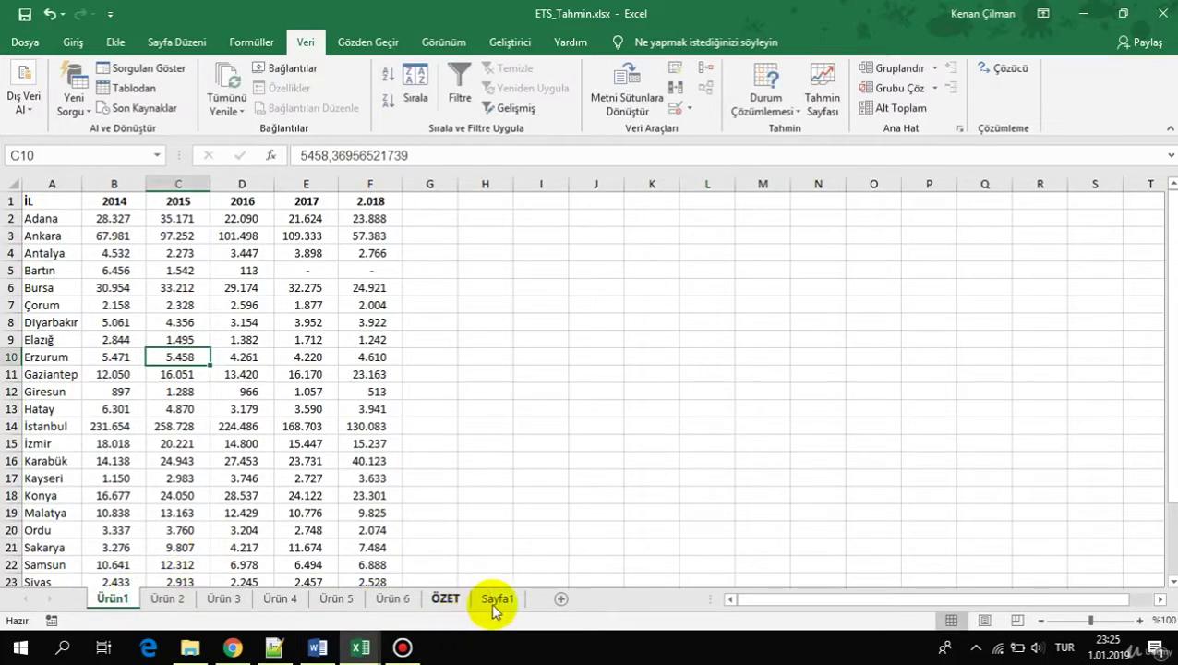
left_click(495, 598)
double_click(626, 263)
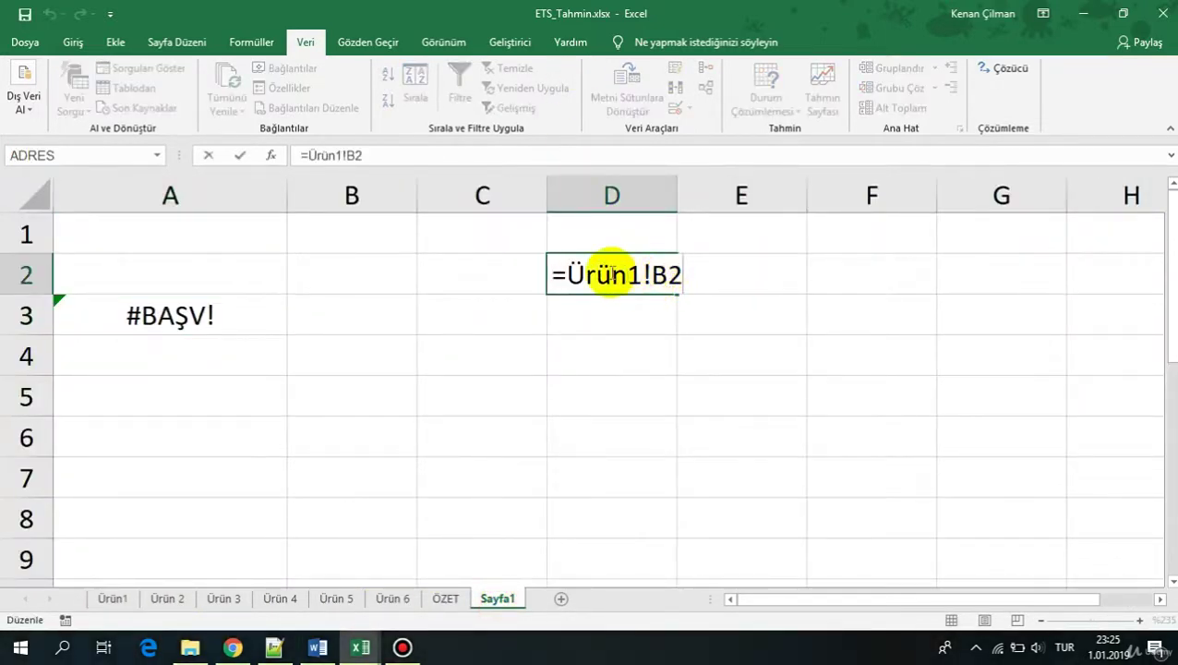
left_click_drag(566, 274, 643, 275)
key("Escape")
Step: Remove the space from the sheet name in A3's formula, making it =DOLAYLI("'Ürün1'!B2")
left_click(284, 302)
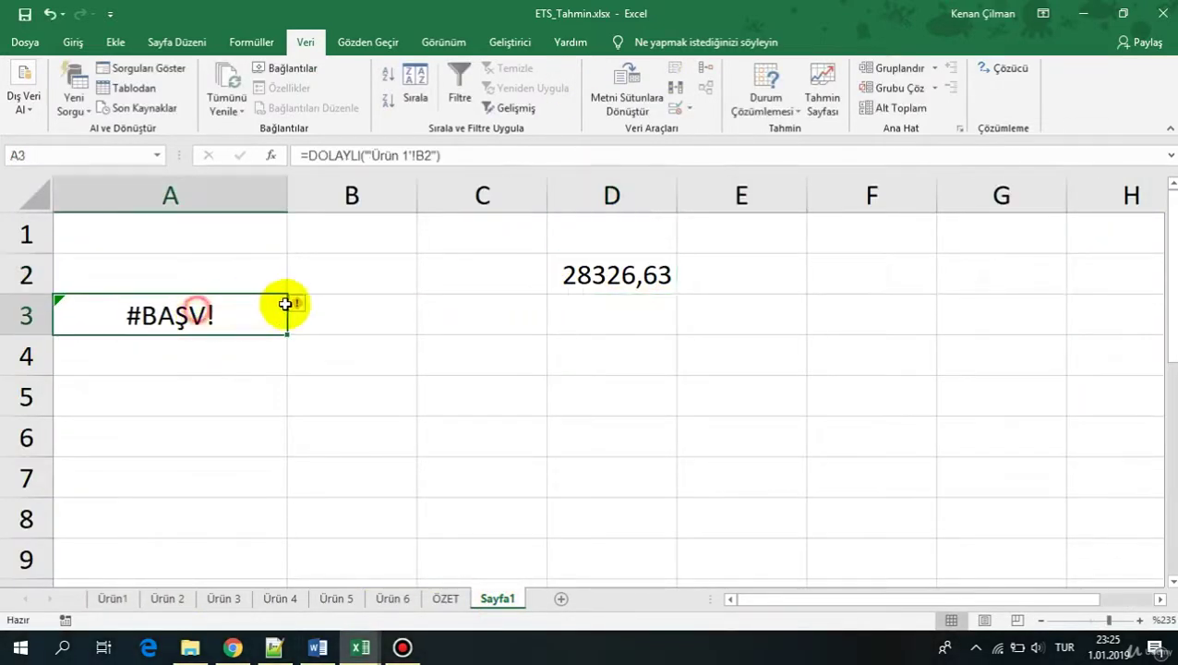
key("F2")
left_click(271, 316)
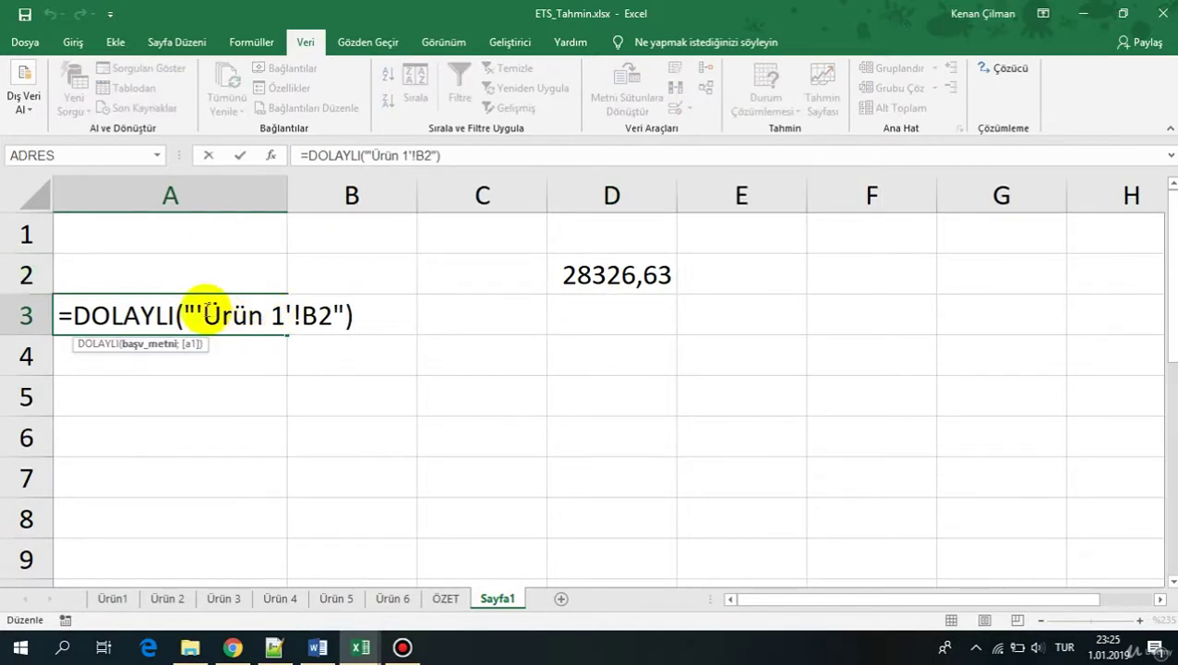
left_click_drag(203, 316, 253, 315)
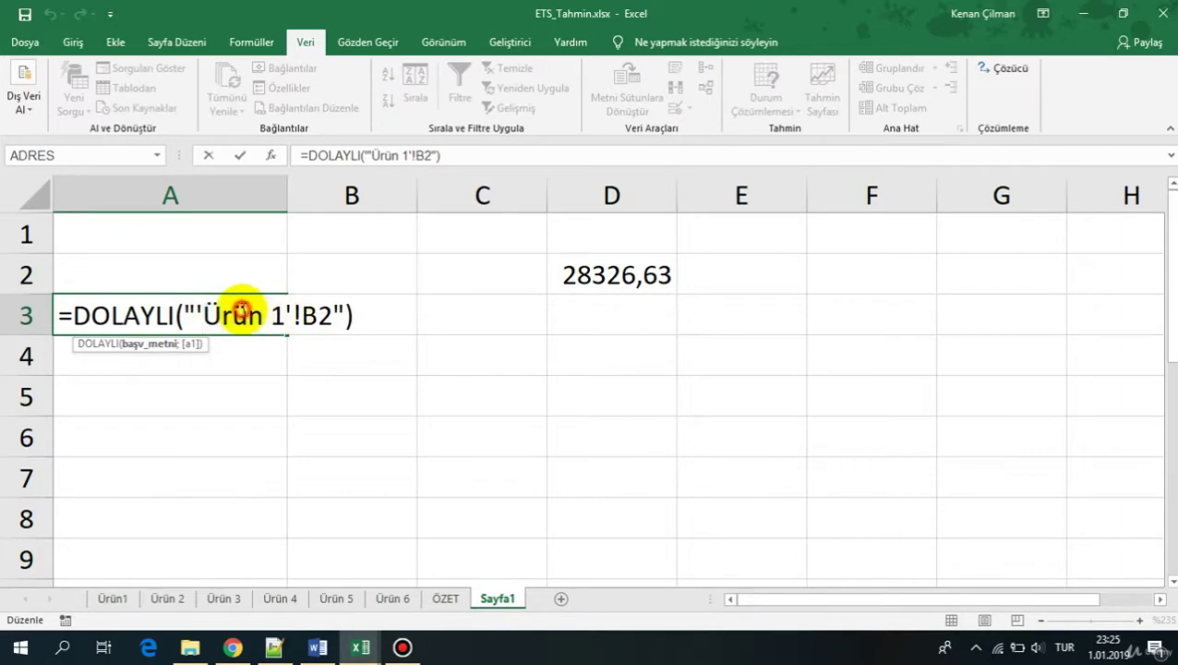
left_click_drag(193, 314, 328, 311)
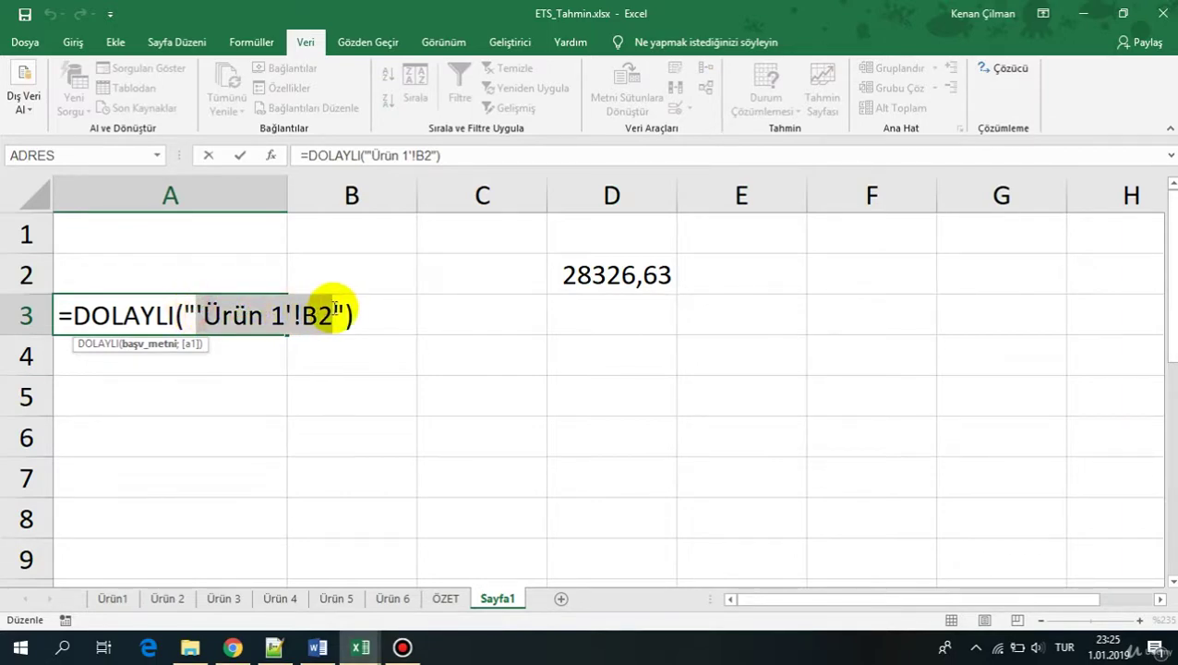
left_click(285, 316)
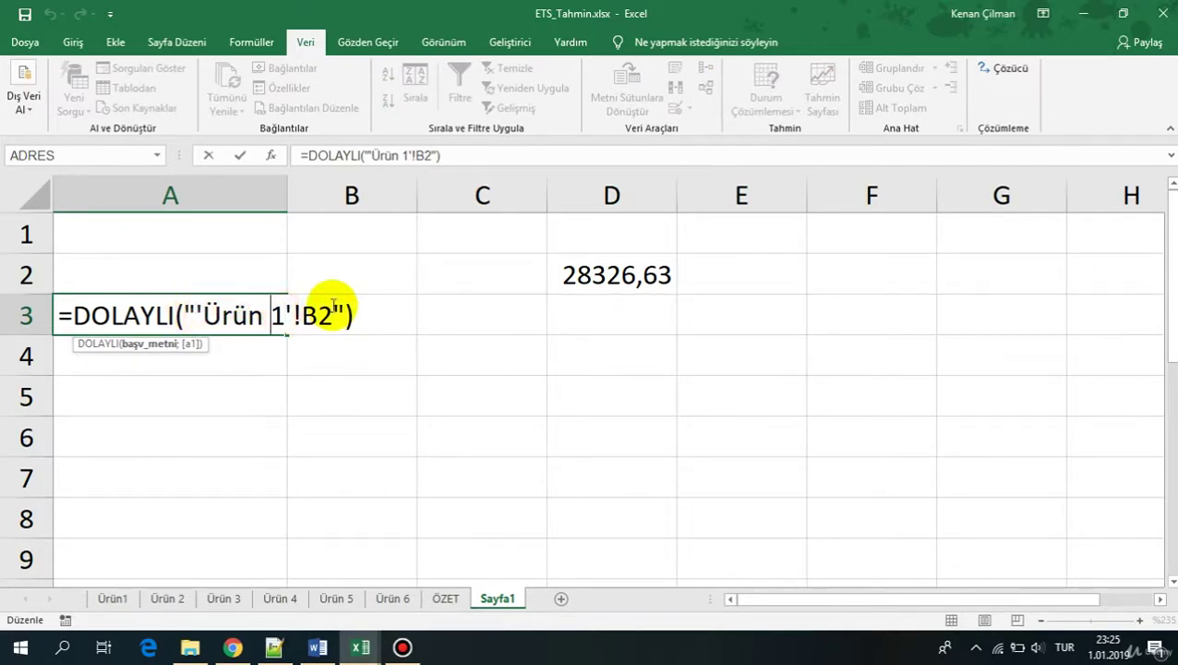
key("BackSpace")
key("Return")
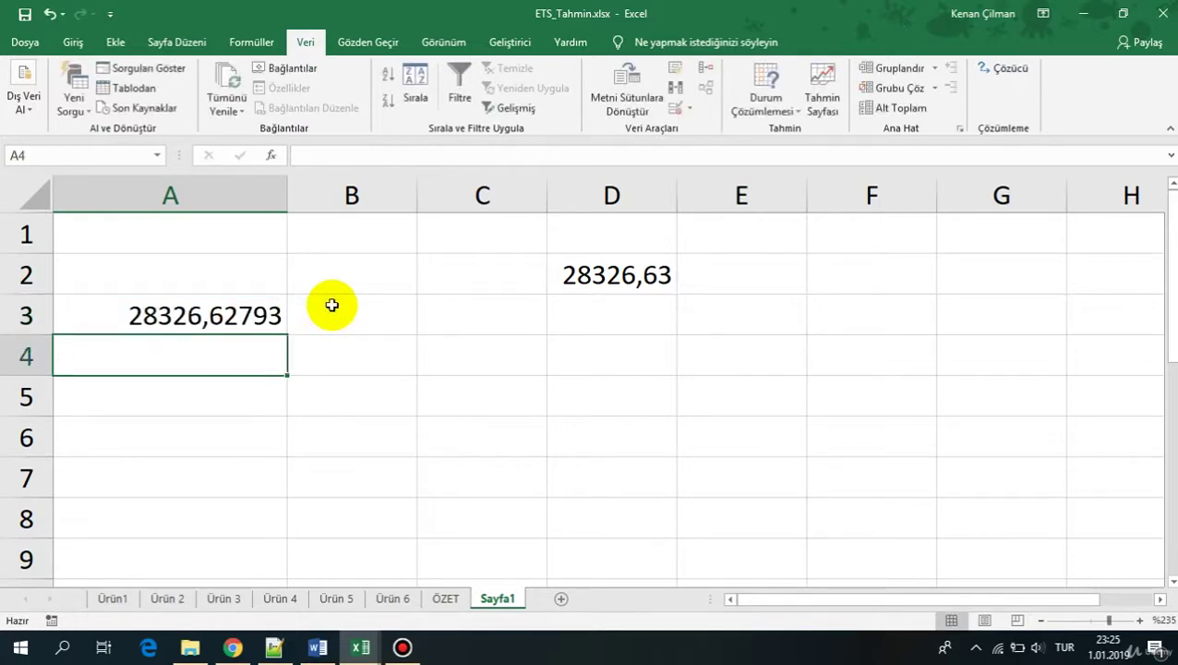
Step: Examine the quoted sheet name Ürün1 and the !B2 part of the reference text in A3's DOLAYLI formula
left_click(231, 314)
key("F2")
left_click_drag(284, 316, 211, 317)
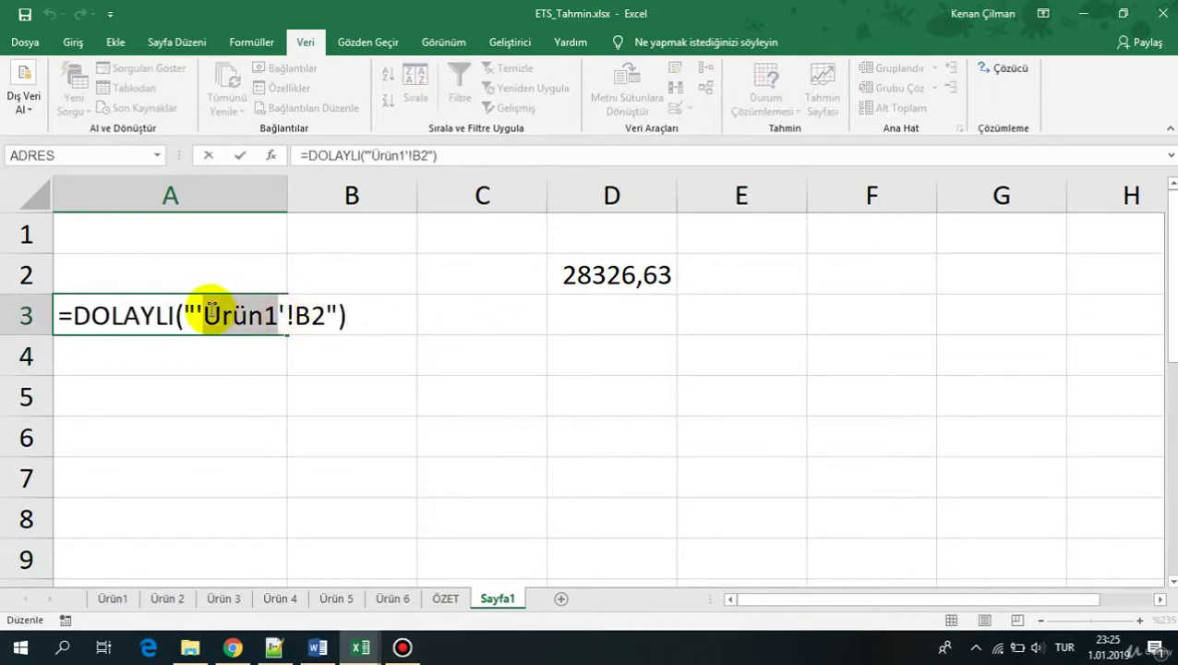
left_click_drag(287, 316, 328, 316)
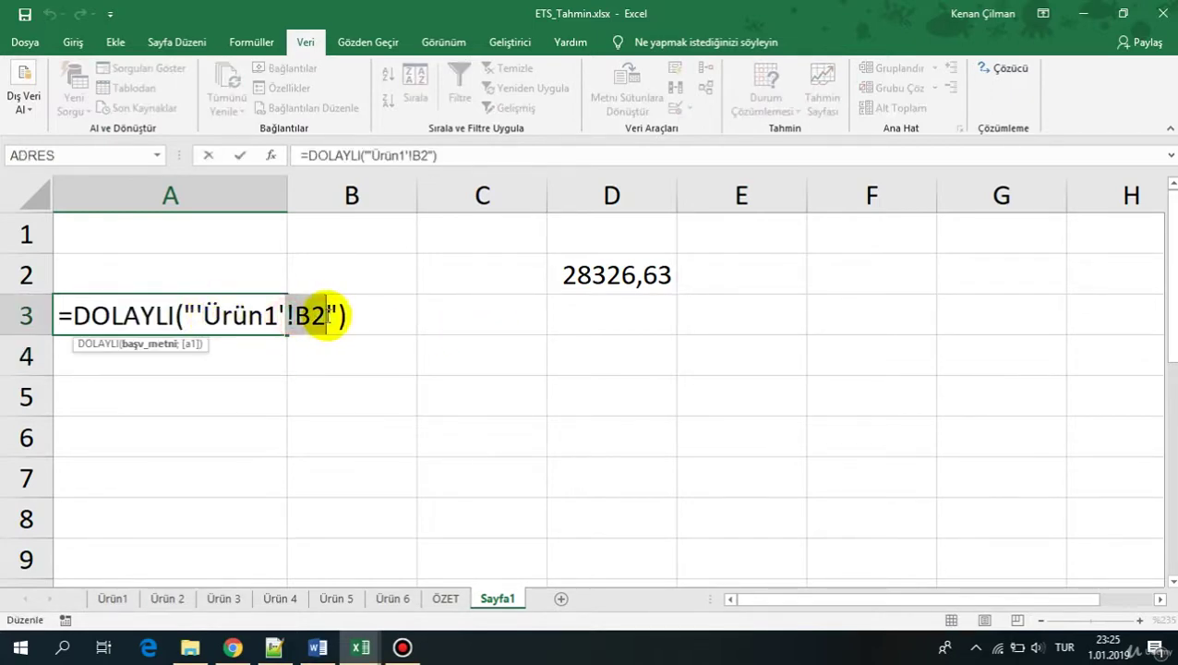
key("ctrl+Return")
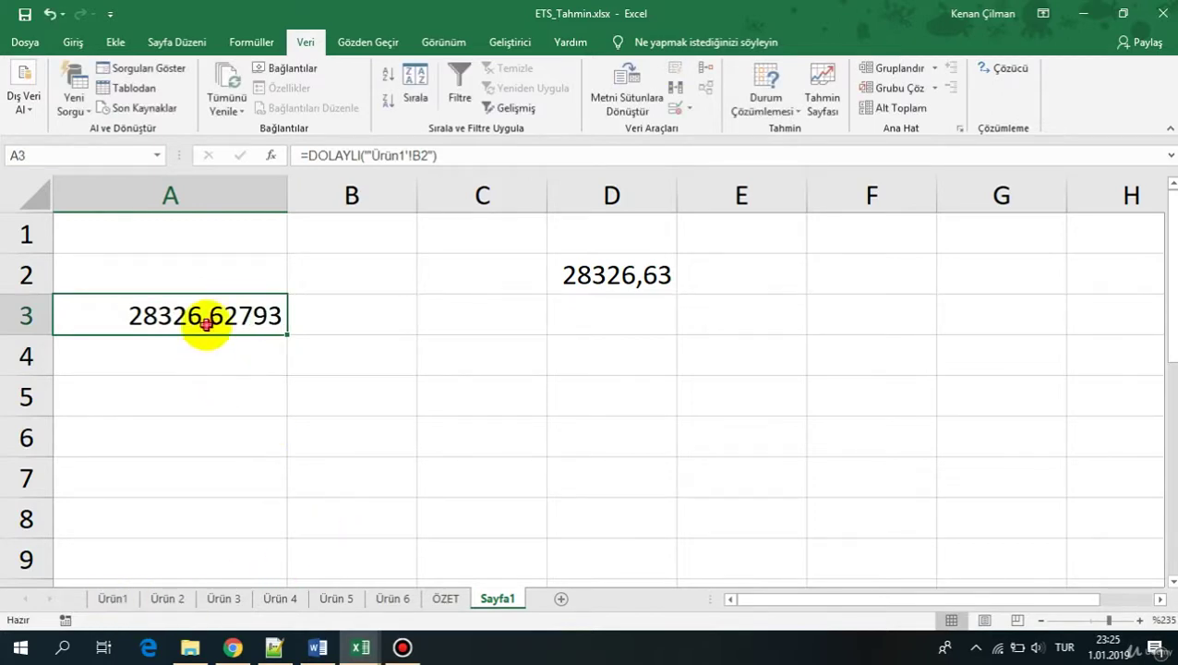
double_click(205, 323)
left_click_drag(205, 316, 314, 315)
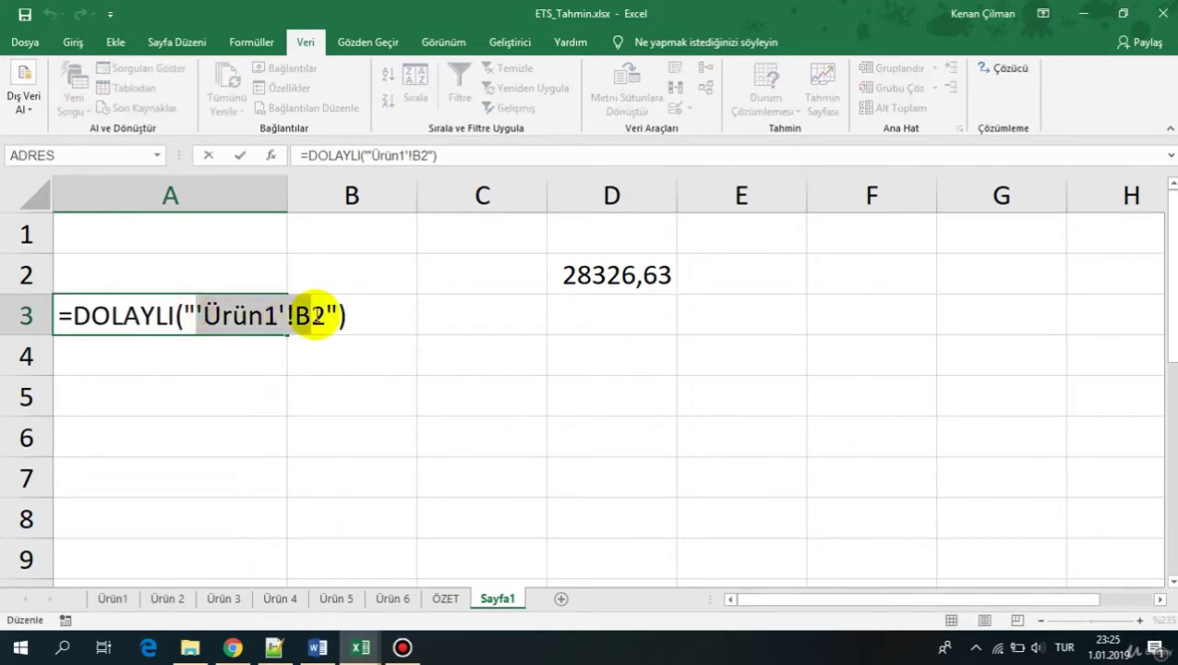
key("ctrl+Return")
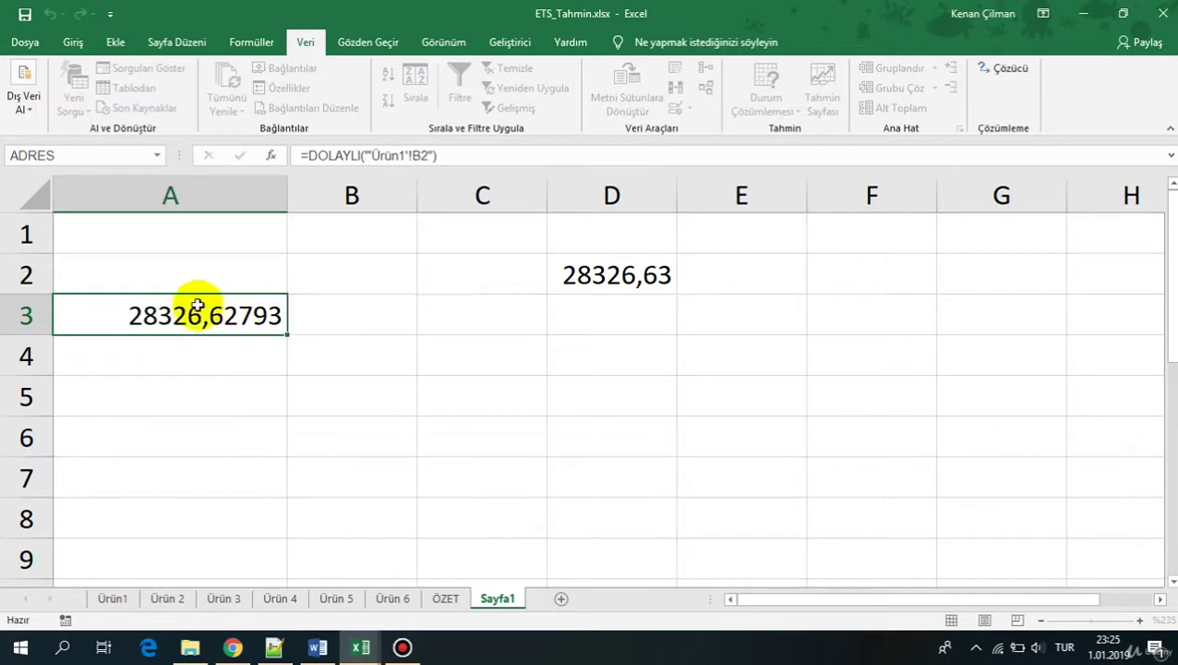
Step: Inspect the single quotation mark before Ürün1 in A3's formula and open D2's formula for comparison
double_click(211, 314)
left_click(199, 313)
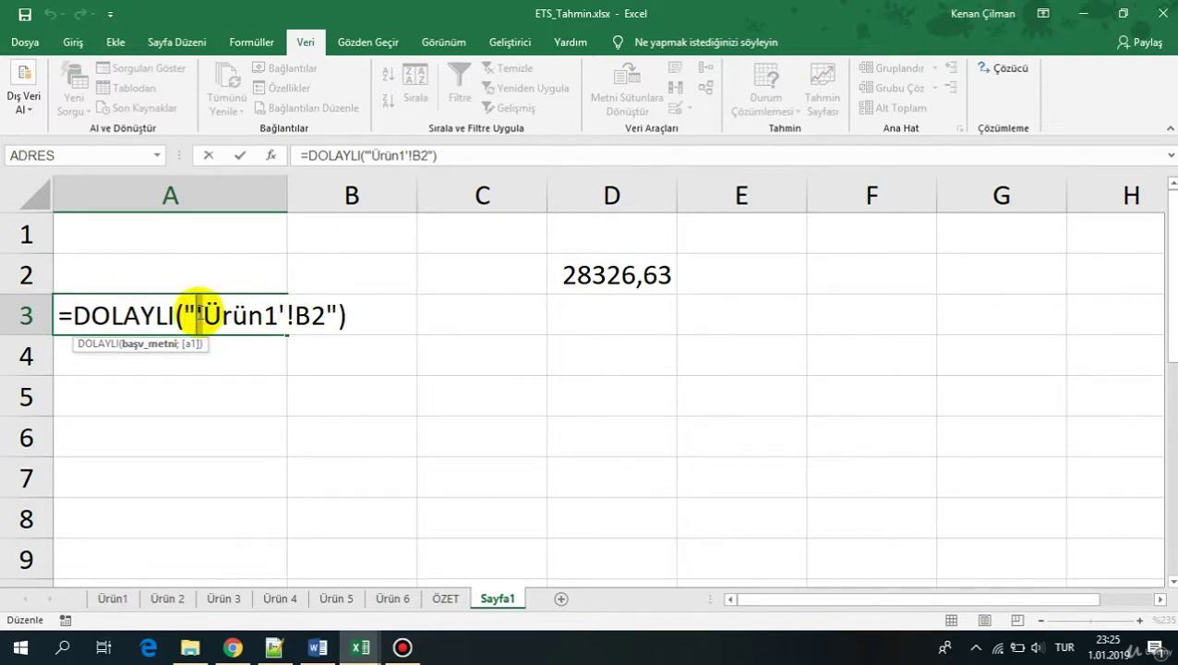
left_click(265, 315)
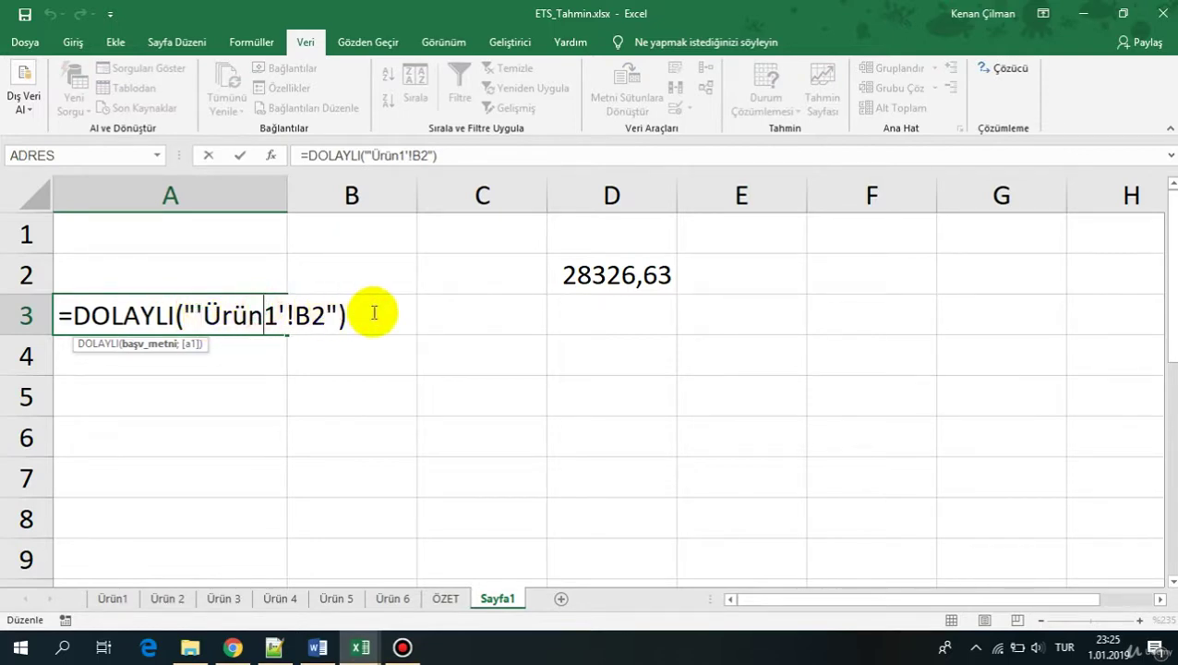
left_click(491, 312)
double_click(617, 277)
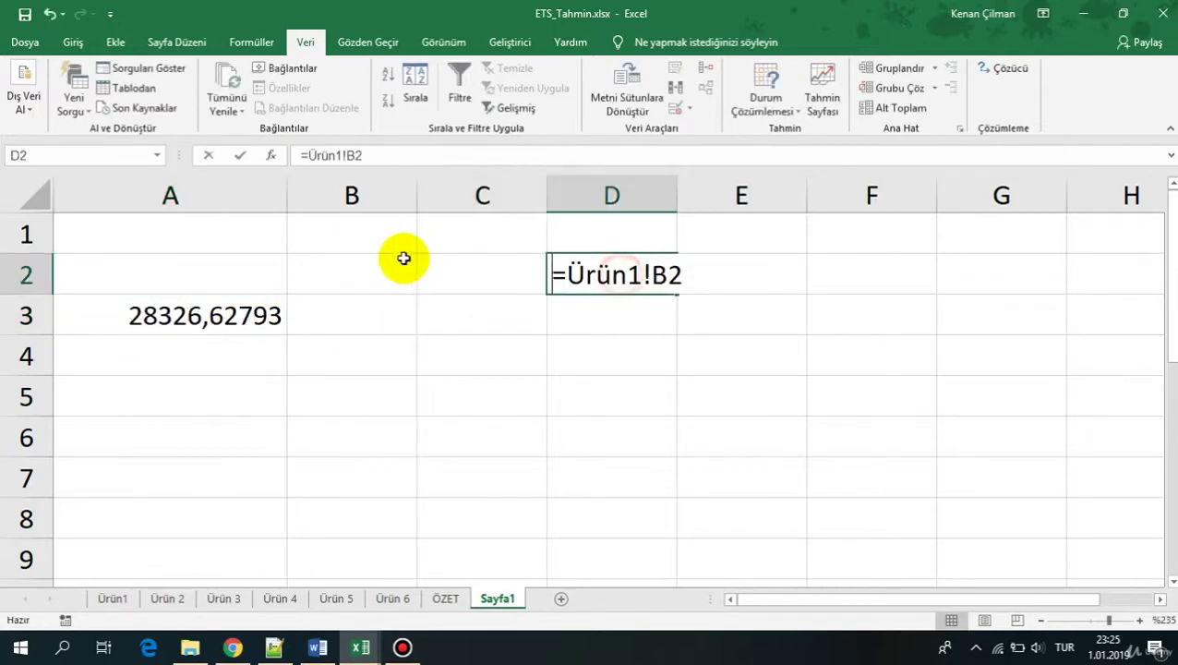
Step: Examine the quoted reference text inside A3's DOLAYLI formula, including the !B2 part
key("Escape")
left_click(350, 312)
double_click(238, 312)
left_click_drag(184, 315, 309, 316)
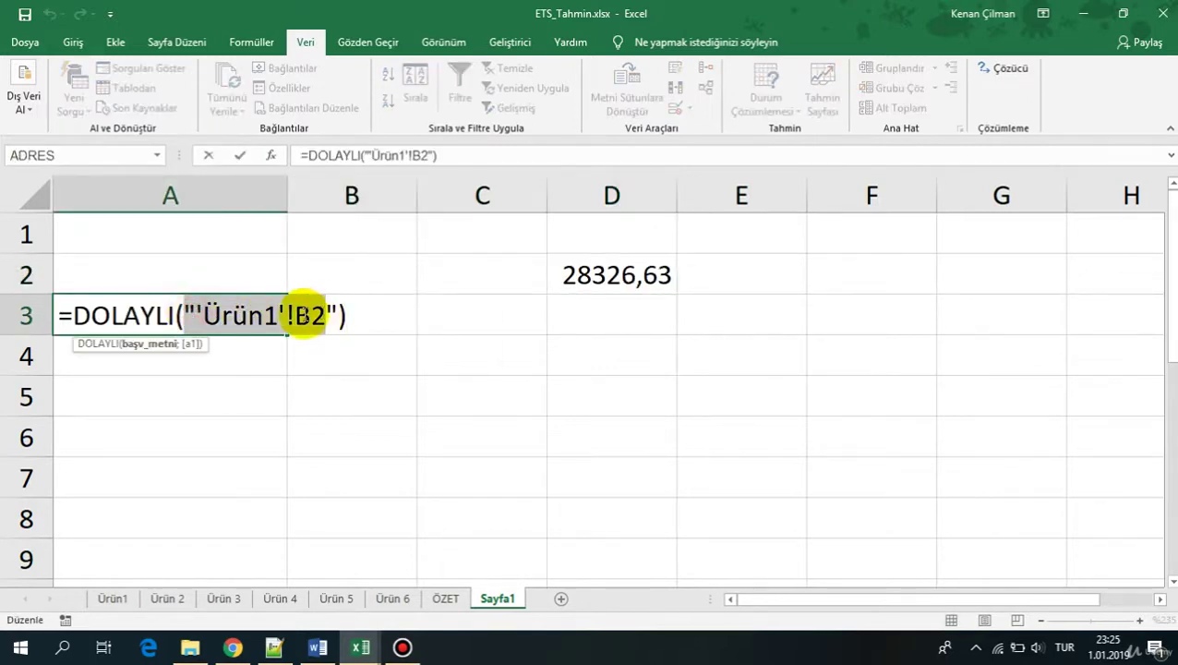
key("Escape")
left_click(428, 314)
Step: Try D2's formula with a quoted, spaced sheet name, ='Ürün 1'!B2
left_click(584, 270)
key("F2")
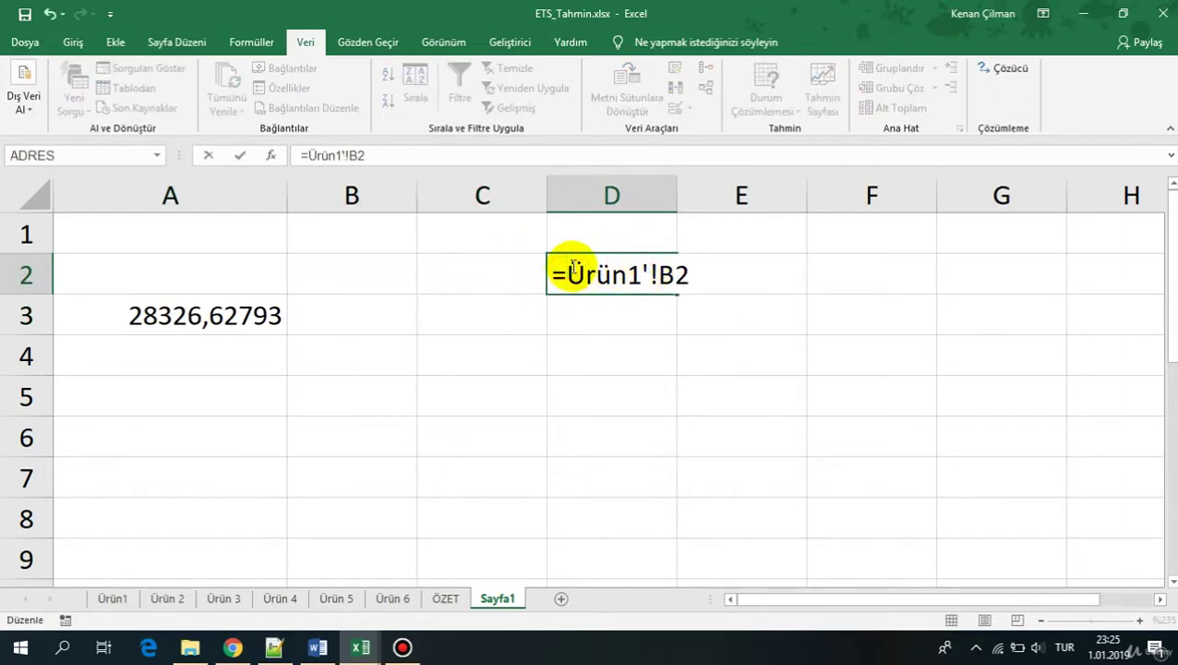
left_click(570, 274)
type("'")
left_click(635, 275)
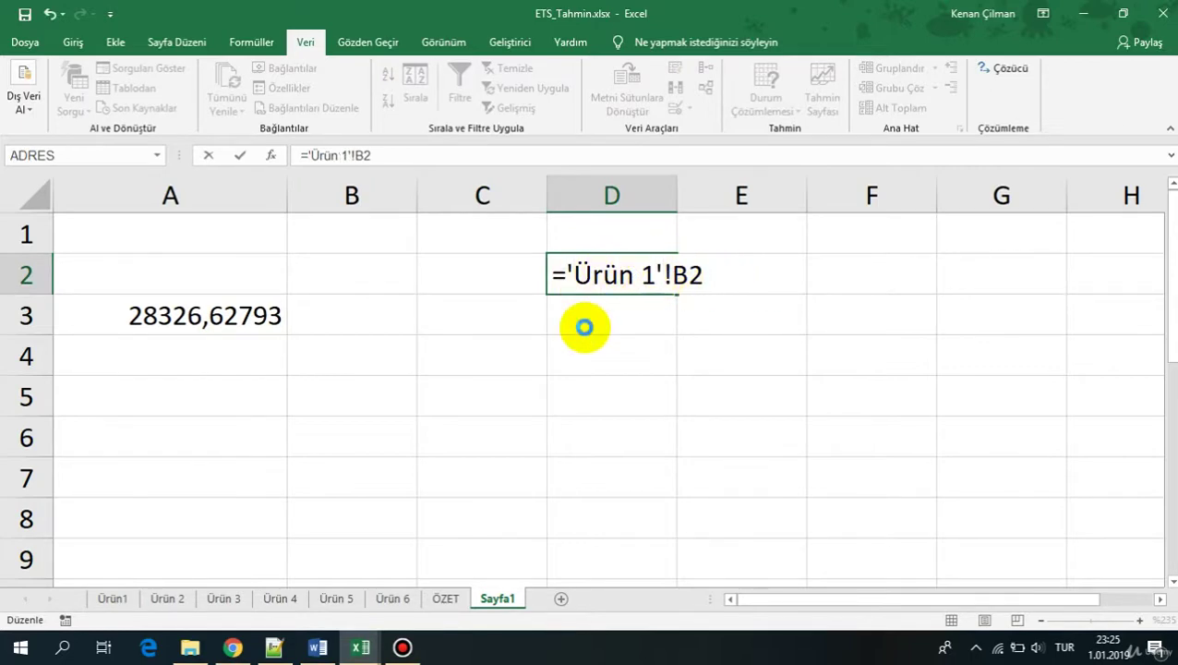
key("Return")
key("Escape")
left_click(446, 379)
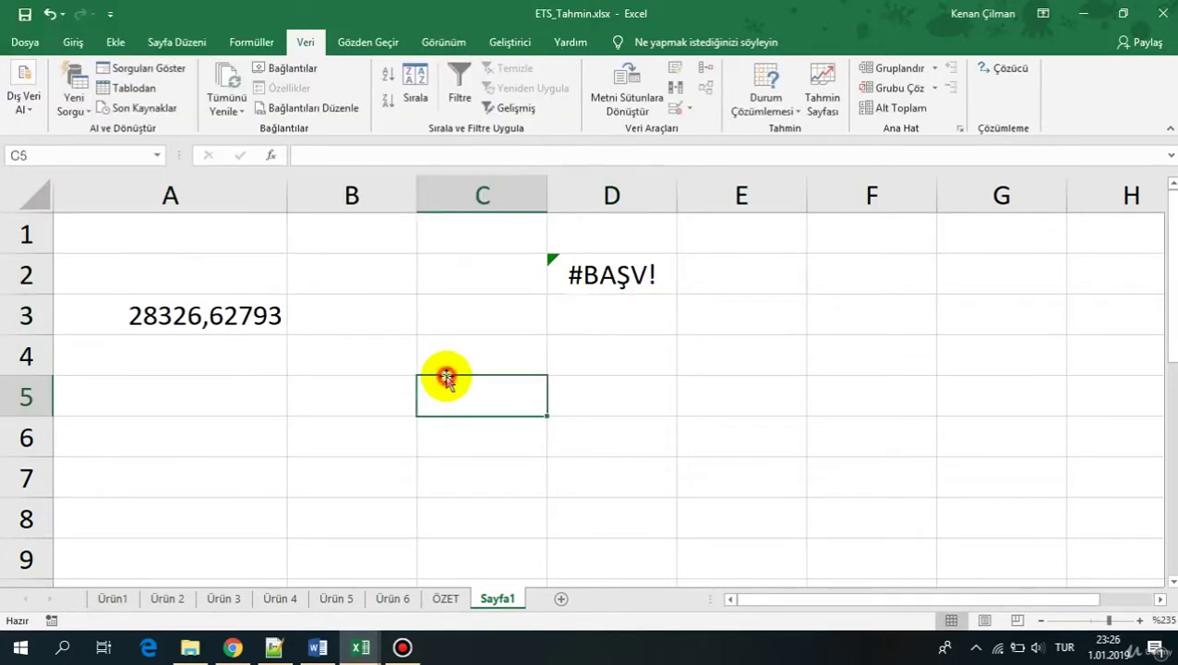
left_click(665, 336)
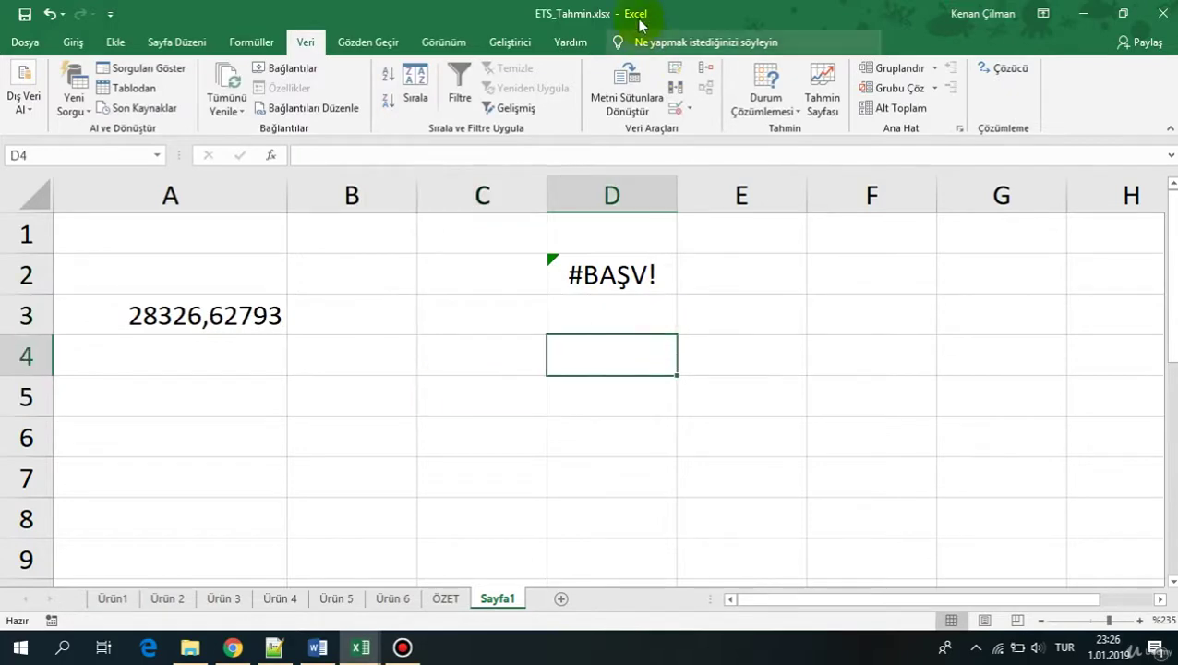
Step: Check the names of the Ürün1, Ürün 2 and Ürün 3 sheets and return to A3 on Sayfa1
left_click(222, 309)
left_click(114, 600)
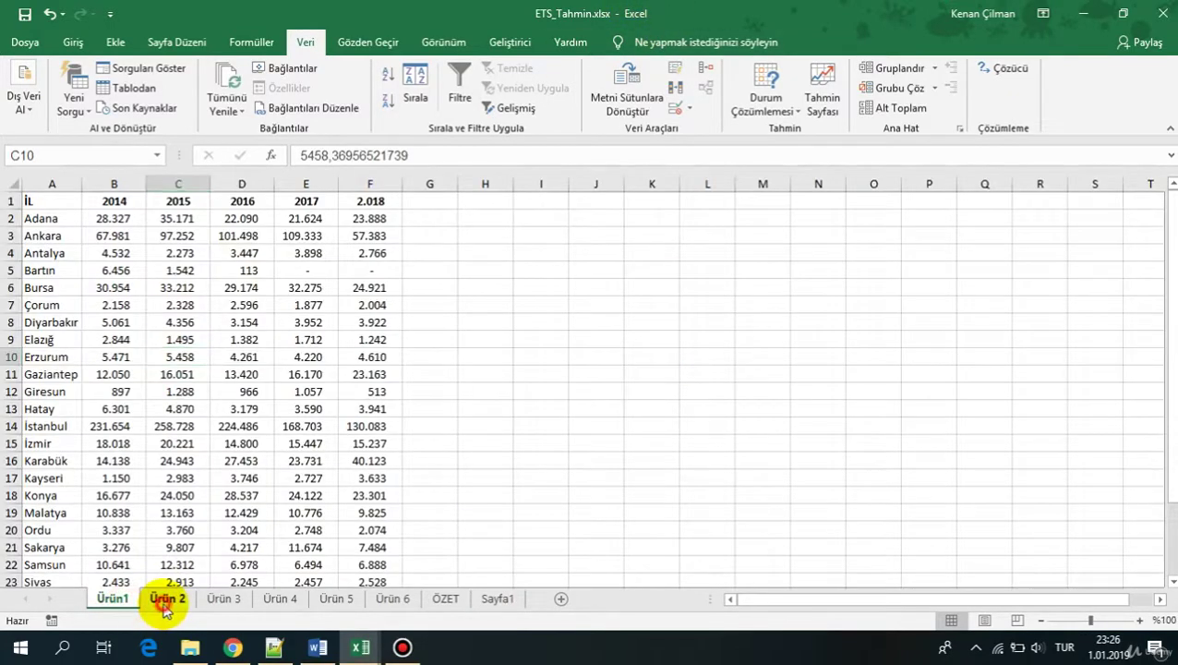
left_click(166, 599)
left_click(224, 599)
left_click(497, 599)
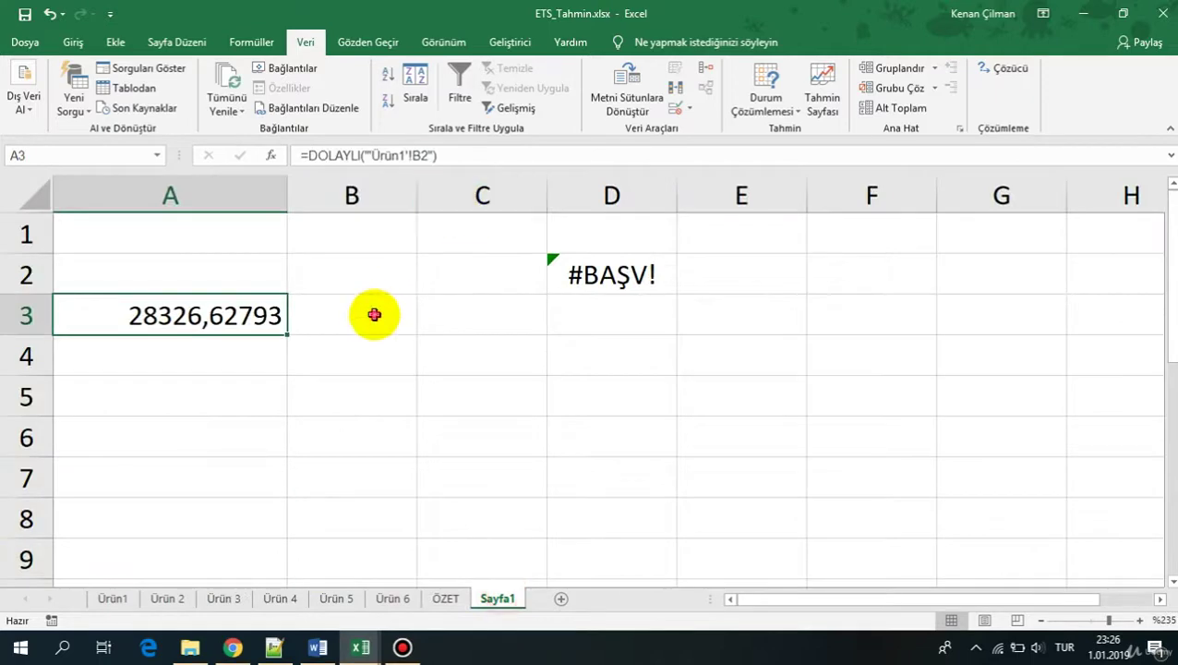
Step: Inspect the formulas in A3 and D2, and undo the last change to D2's formula
key("F2")
key("Escape")
double_click(577, 278)
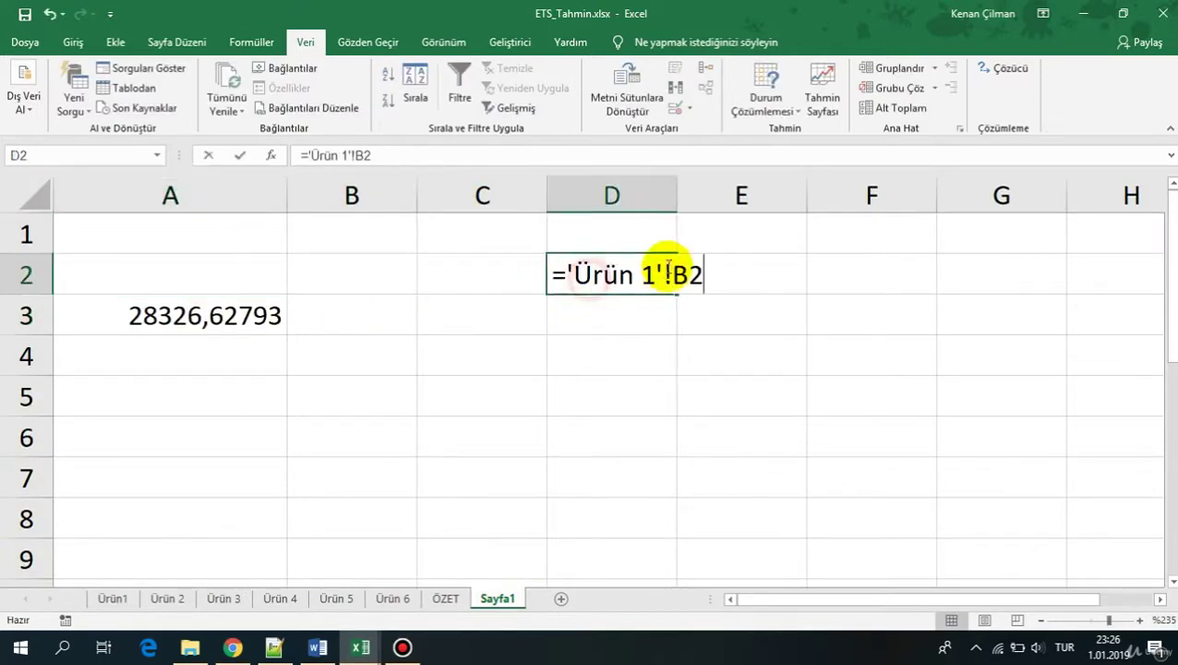
key("Escape")
key("ctrl+z")
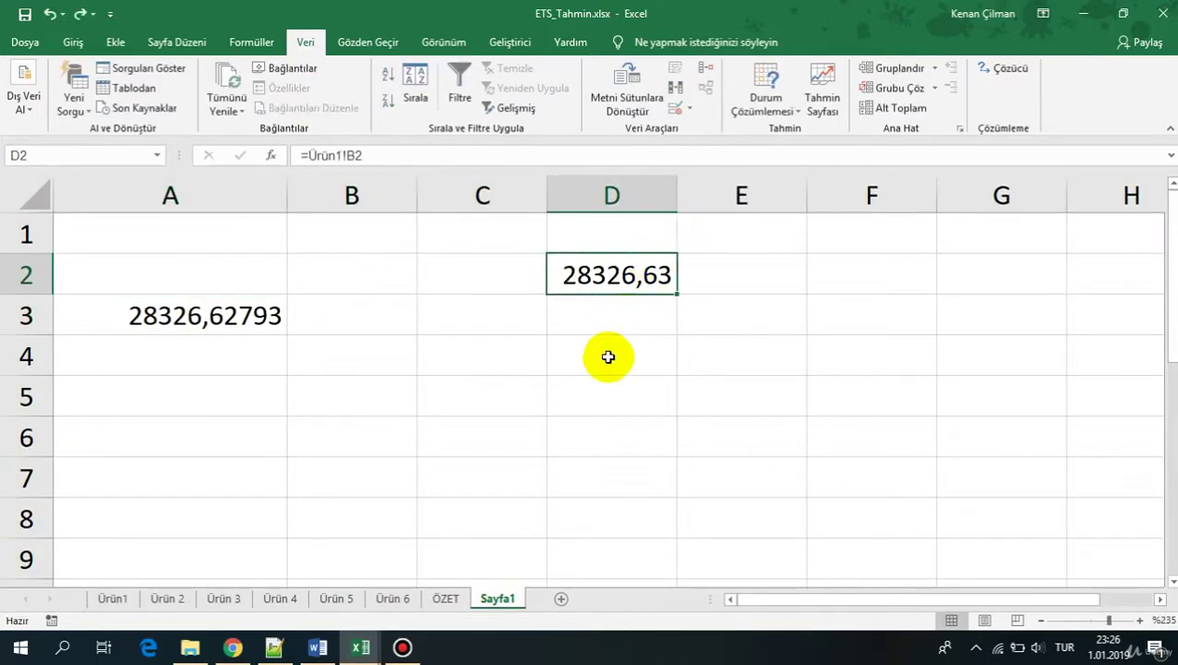
Step: Examine the unquoted reference Ürün1!B2 in D2's formula
left_click(604, 355)
left_click(584, 282)
key("F2")
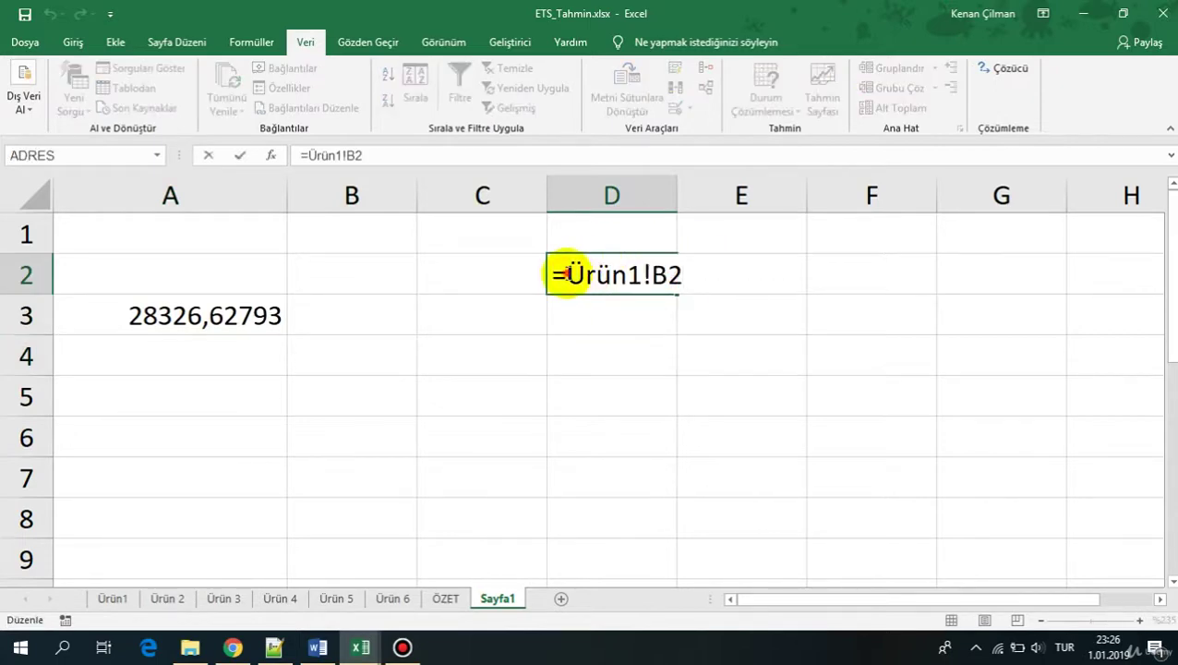
left_click_drag(564, 273, 696, 263)
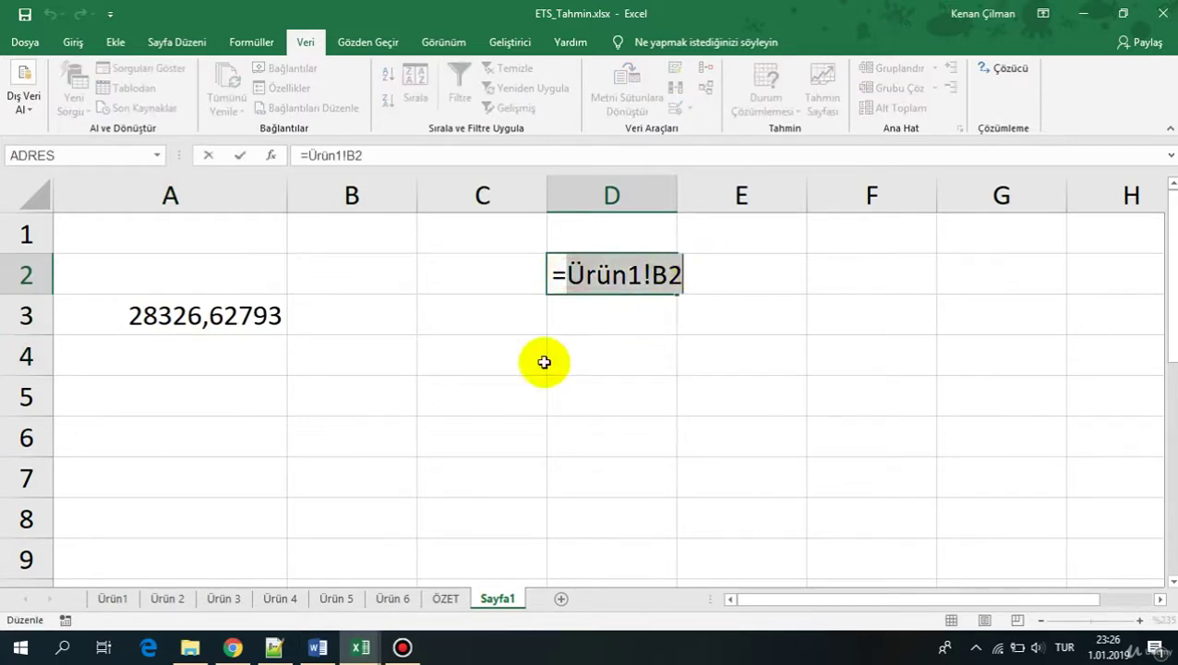
key("Escape")
Step: Look over the Ürün 3 and Ürün 4 sheets, and link D4 on Sayfa1 to cell E3 of Ürün 4
left_click(235, 599)
left_click(284, 598)
left_click(587, 269)
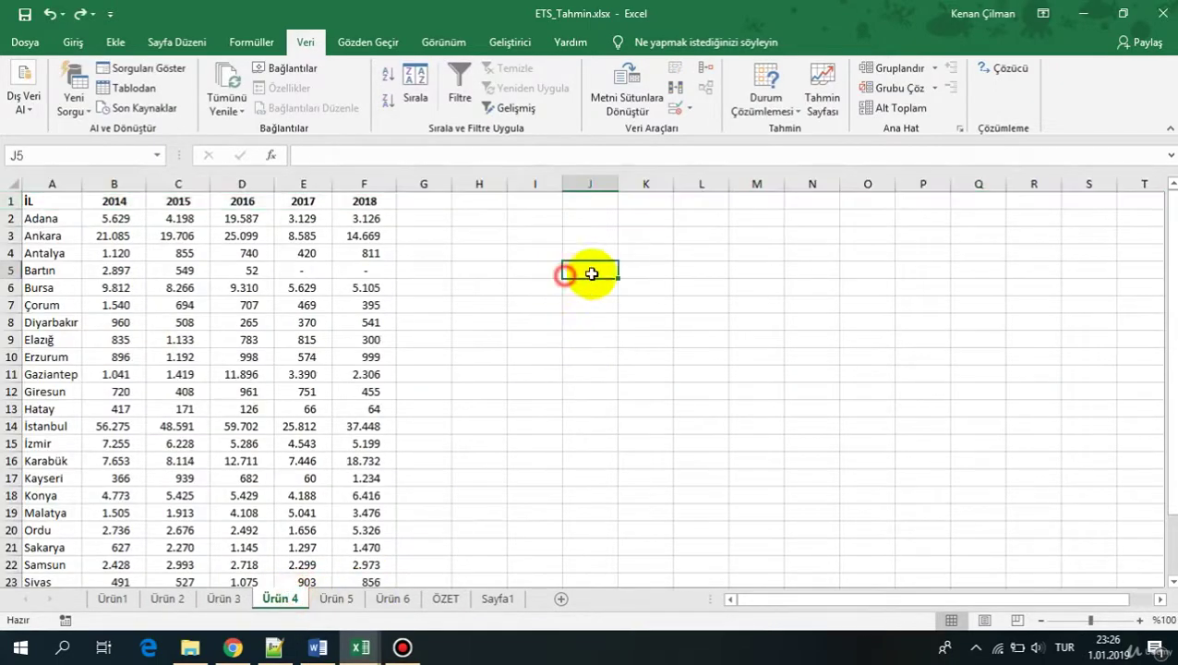
left_click(499, 598)
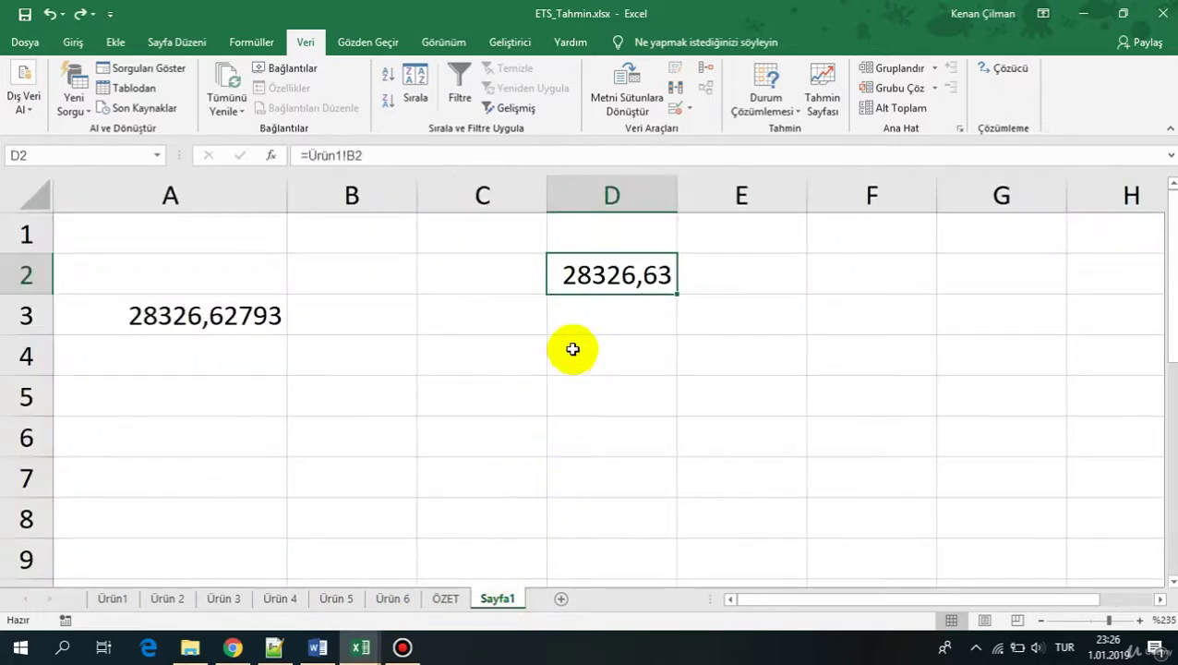
left_click(572, 349)
type("=")
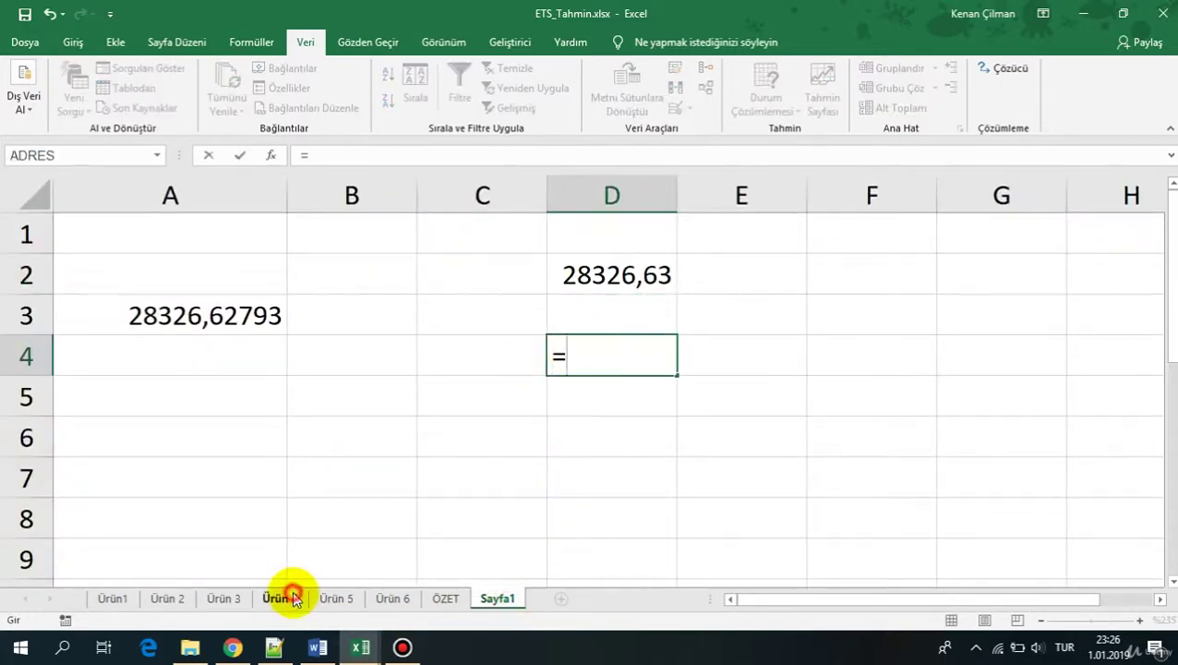
left_click(293, 598)
left_click(302, 235)
key("Return")
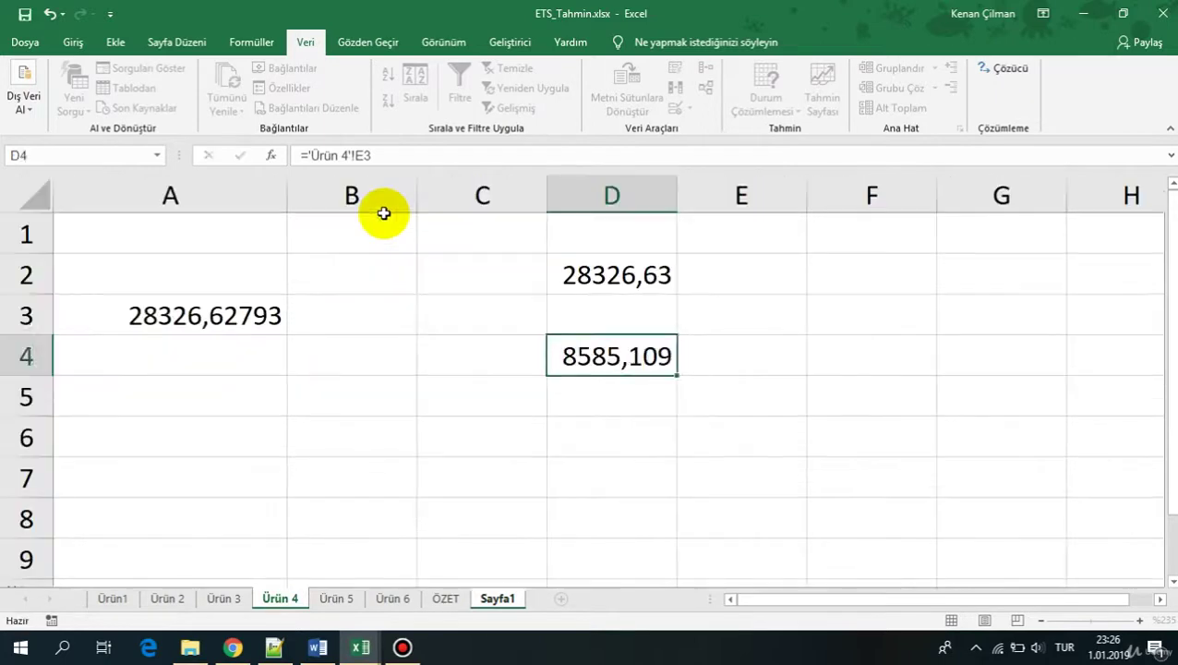
Step: Copy the reference text 'Ürün 4'!E3, without the equals sign, from D4's formula
double_click(576, 355)
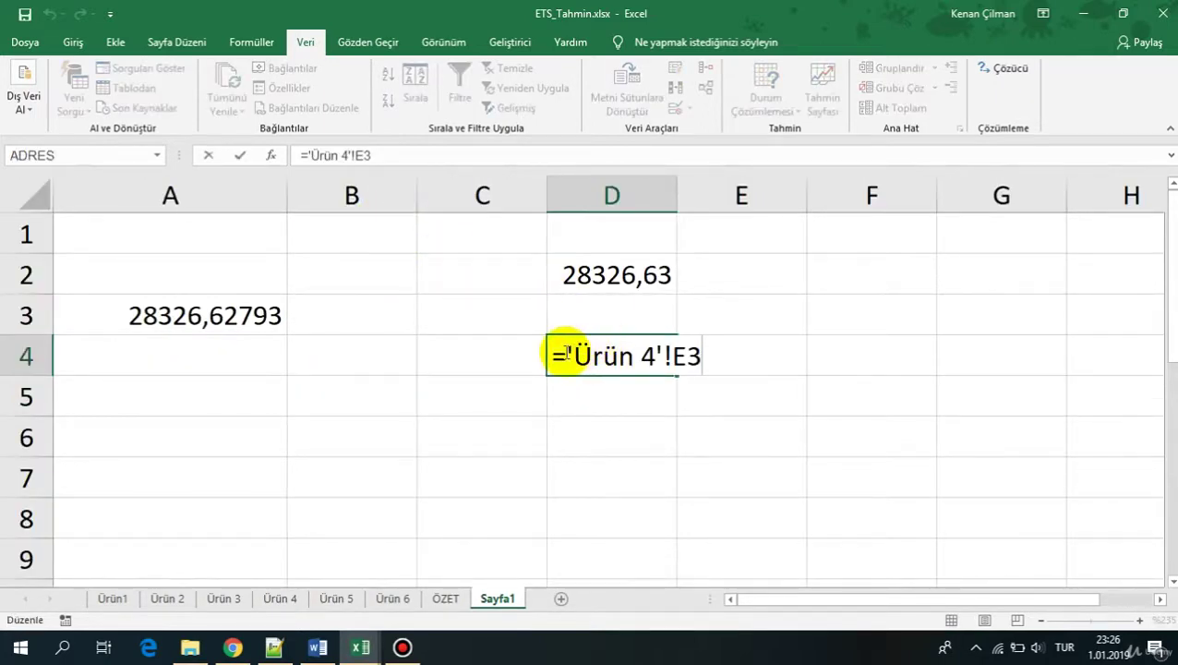
left_click_drag(566, 353, 729, 360)
key("ctrl+c")
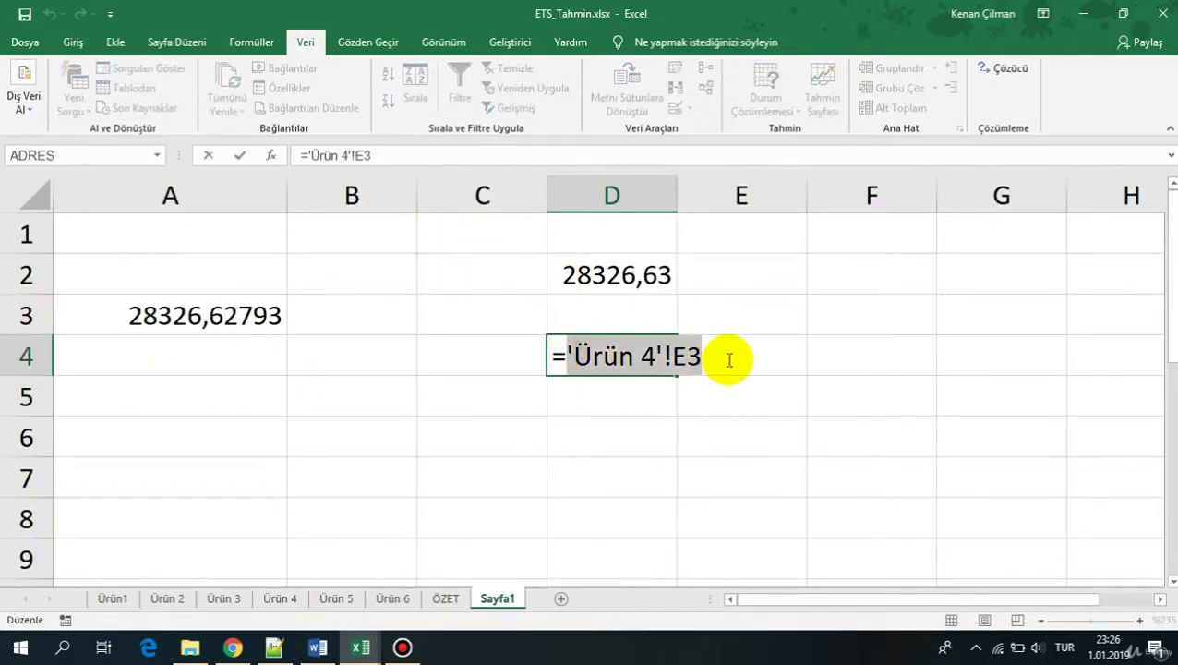
key("Escape")
Step: Enter =DOLAYLI("'Ürün 4'!E3") in C5 using the copied reference text
left_click(473, 402)
type("=DOL")
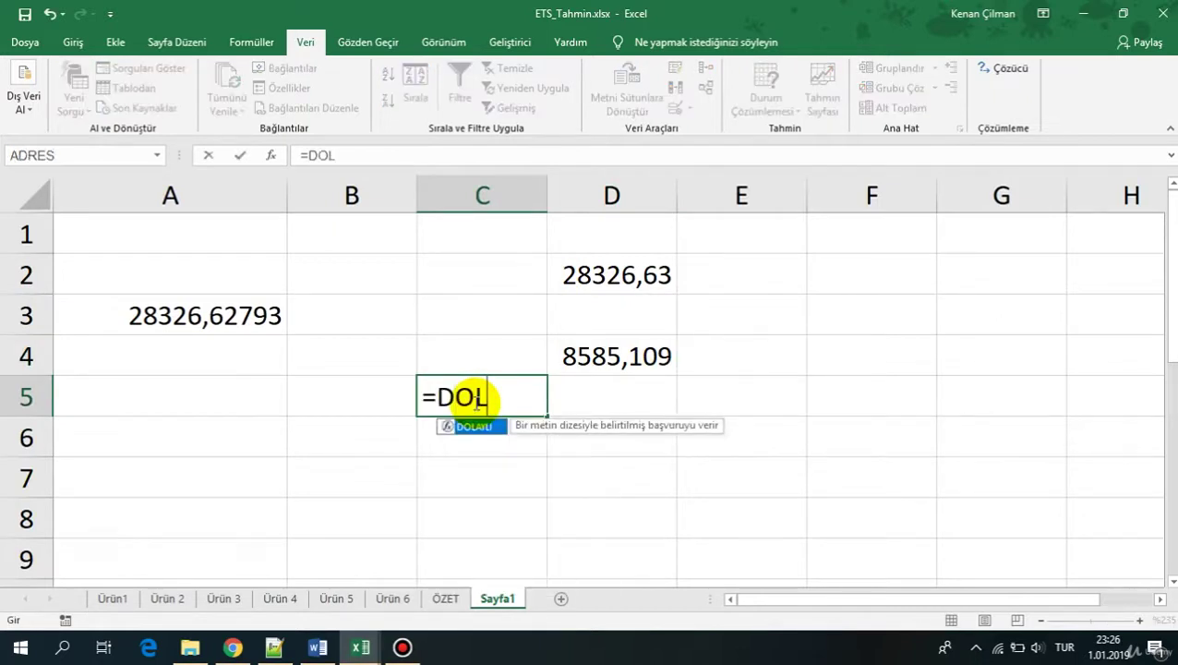
key("Tab")
type("\"")
key("ctrl+v")
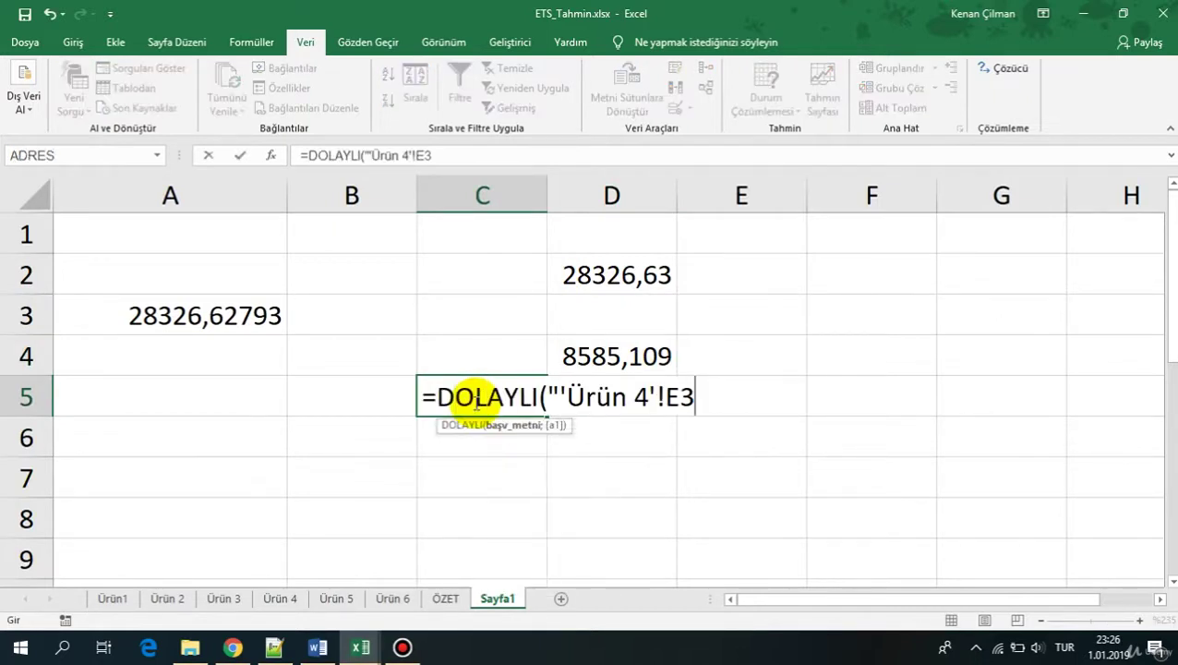
key("Return")
left_click(481, 397)
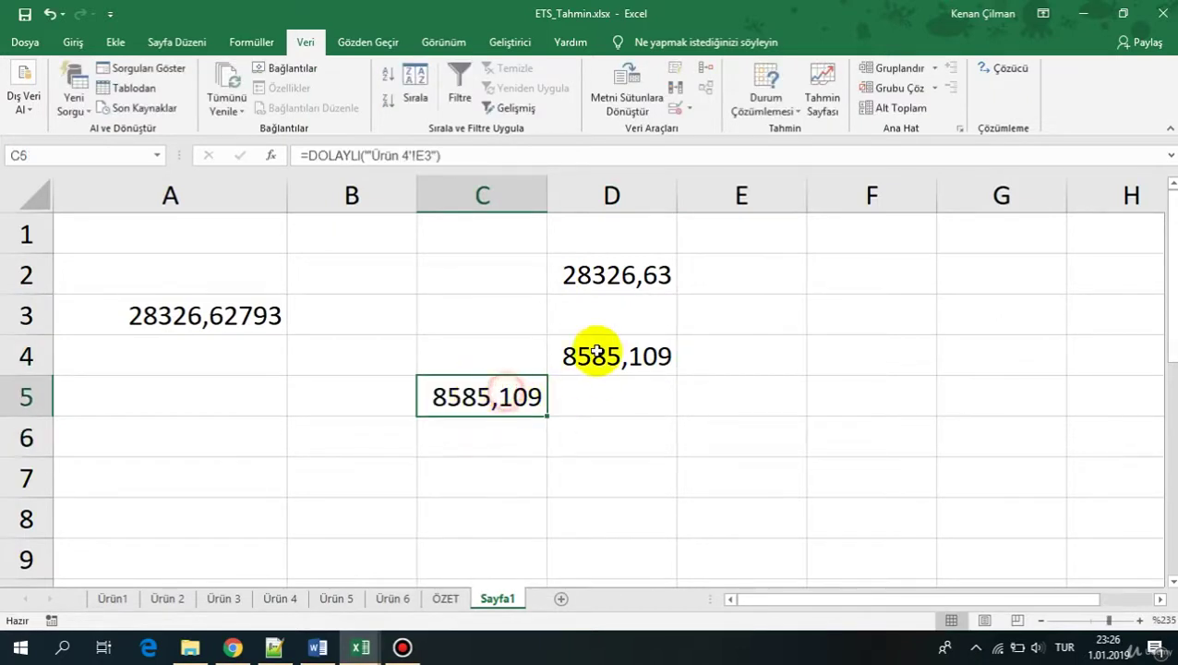
Step: Clear the contents of D2:D5 and the DOLAYLI formula in A3
left_click_drag(605, 270, 615, 385)
key("Delete")
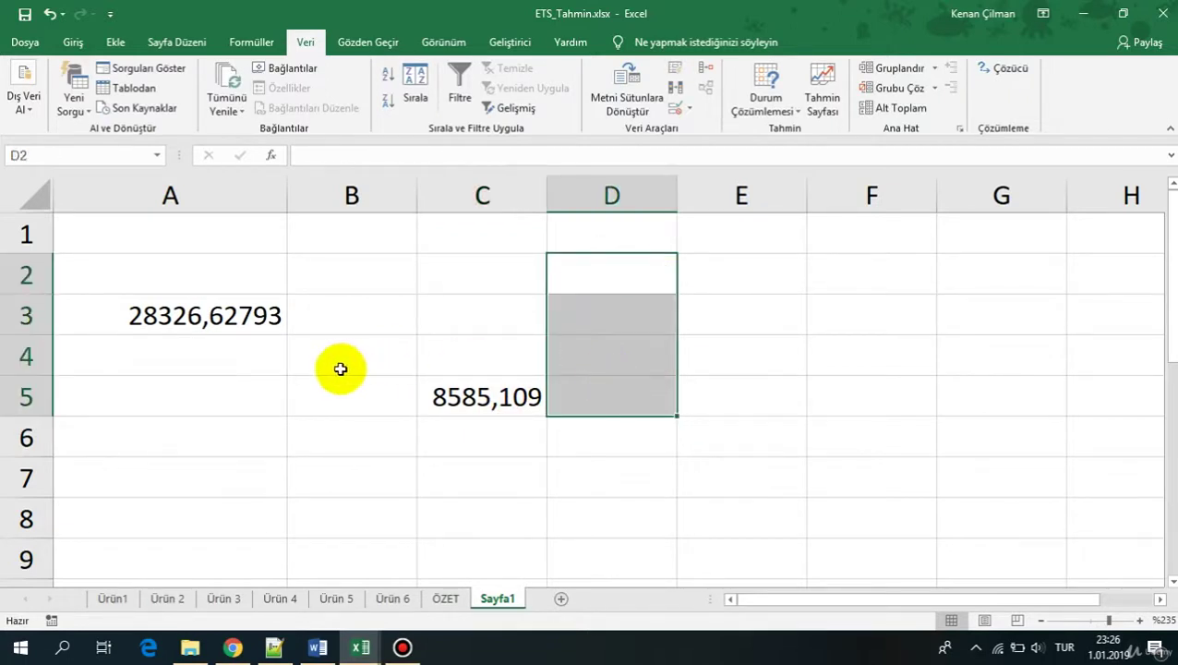
left_click_drag(338, 365, 2, 194)
Step: Enter the sheet name Ürün 1 in cell A1 of Sayfa1
left_click(141, 240)
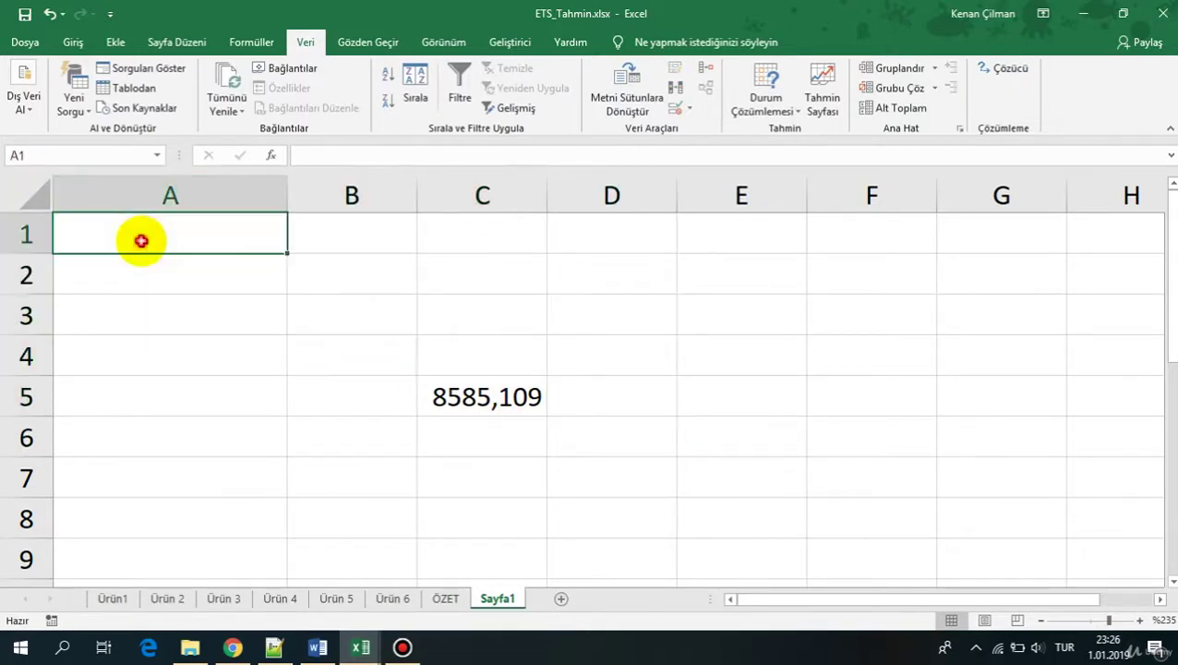
type("Ürü")
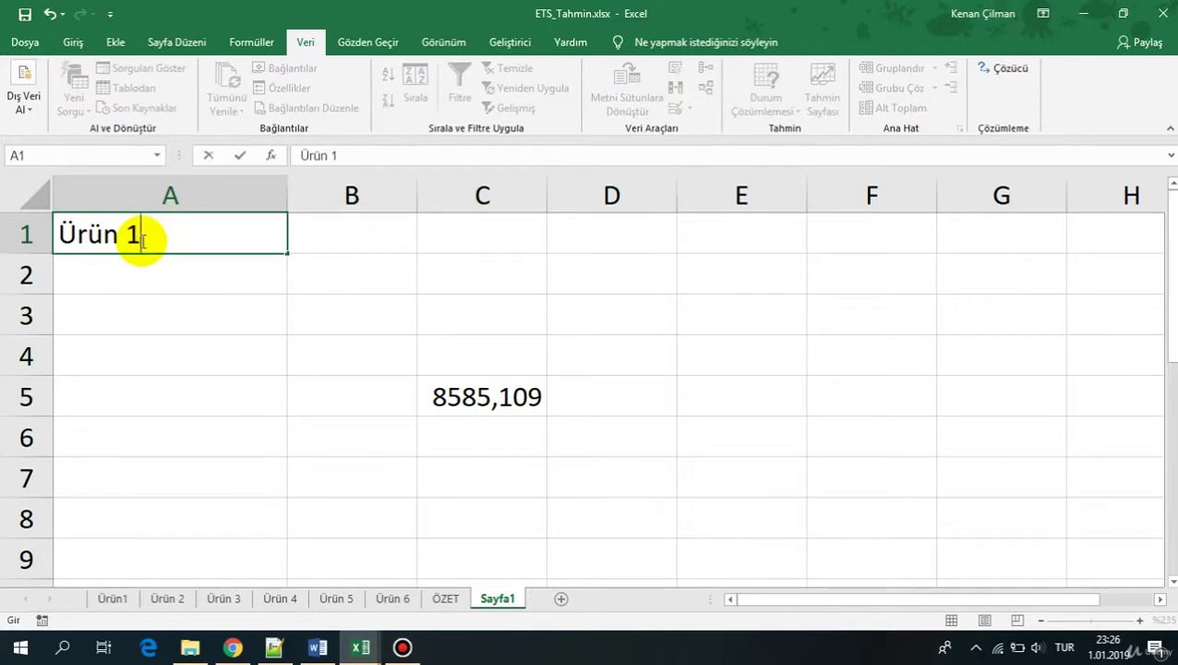
type("n 1")
key("Return")
Step: Rename the Ürün1 sheet to Ürün 1, with a space before the number
left_click(112, 597)
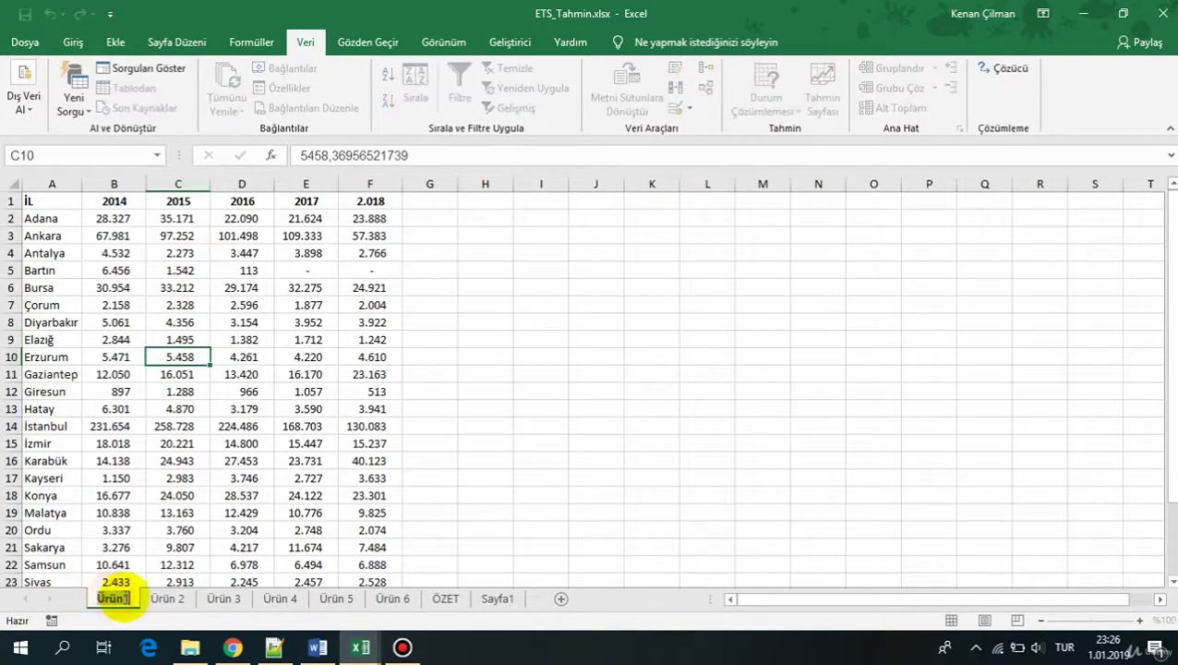
type("Ürün 1")
key("Return")
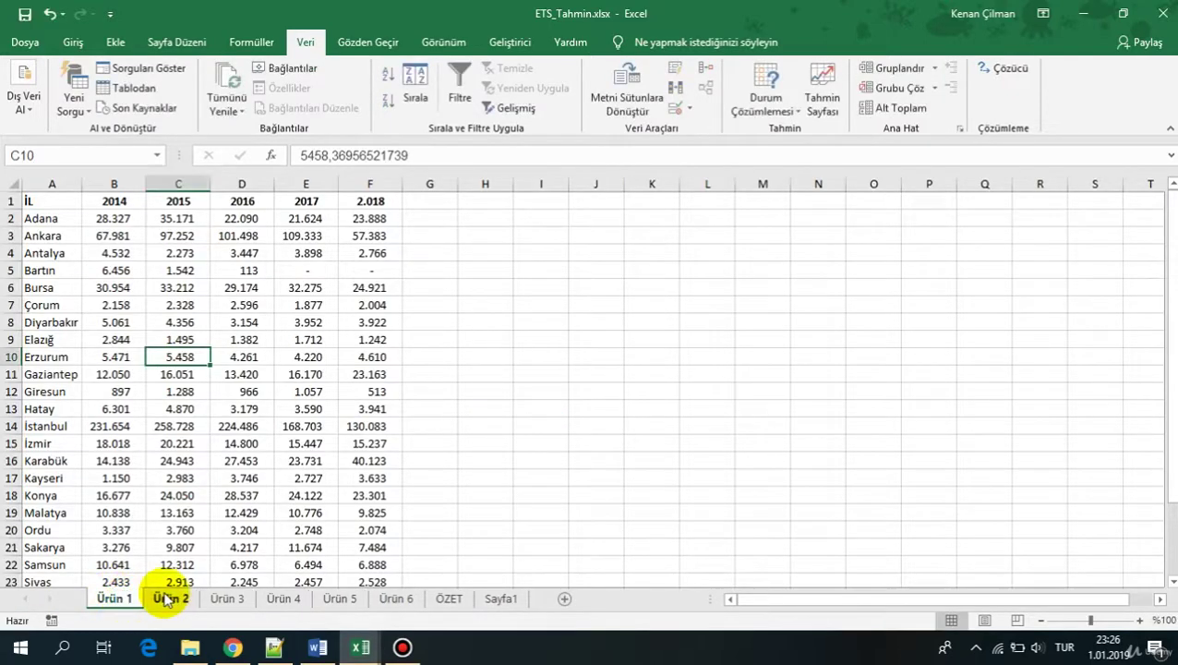
Step: Fill the sheet name in A1 on Sayfa1 down to A6, producing Ürün 1 through Ürün 6
left_click(502, 599)
left_click(140, 239)
left_click(171, 266)
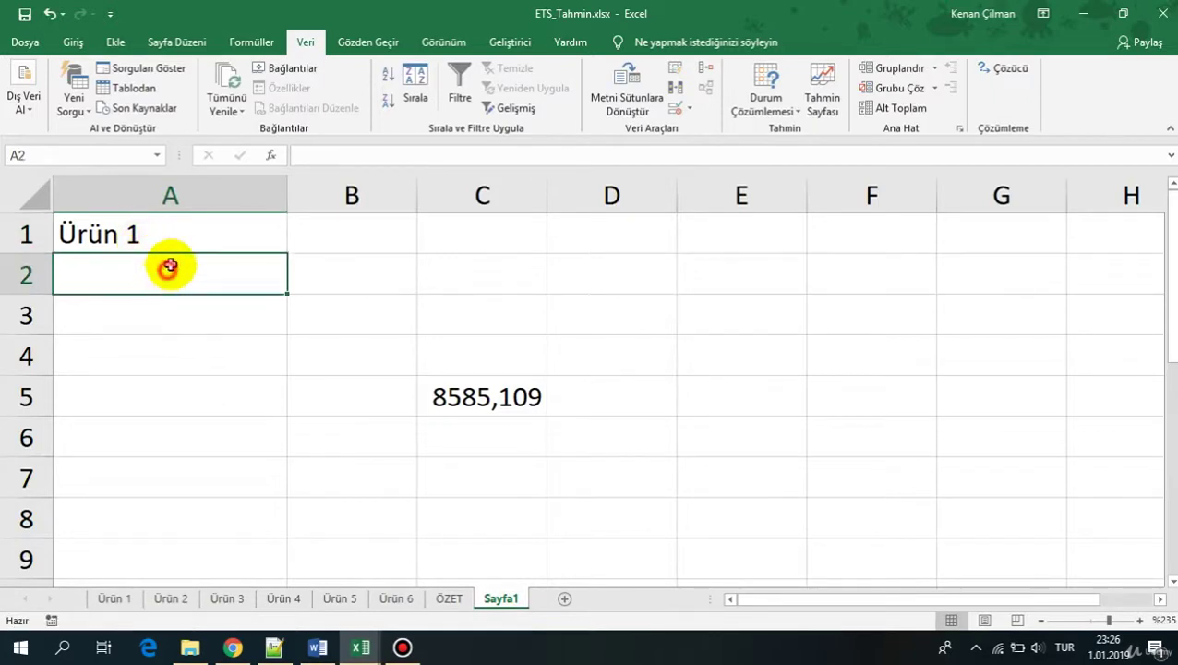
left_click(187, 241)
left_click_drag(285, 253, 267, 429)
Step: Move C5's DOLAYLI formula to B1 and change its sheet name to Ürün 1, giving =DOLAYLI("'Ürün 1'!E3")
left_click(475, 401)
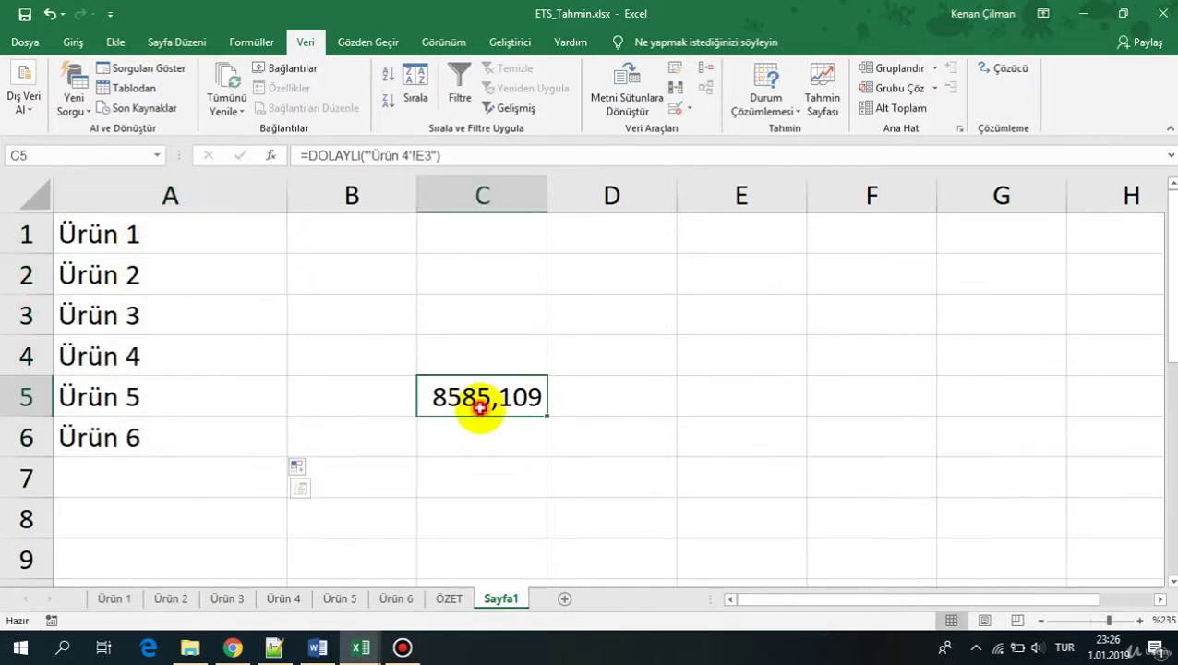
left_click_drag(467, 414, 382, 236)
key("F2")
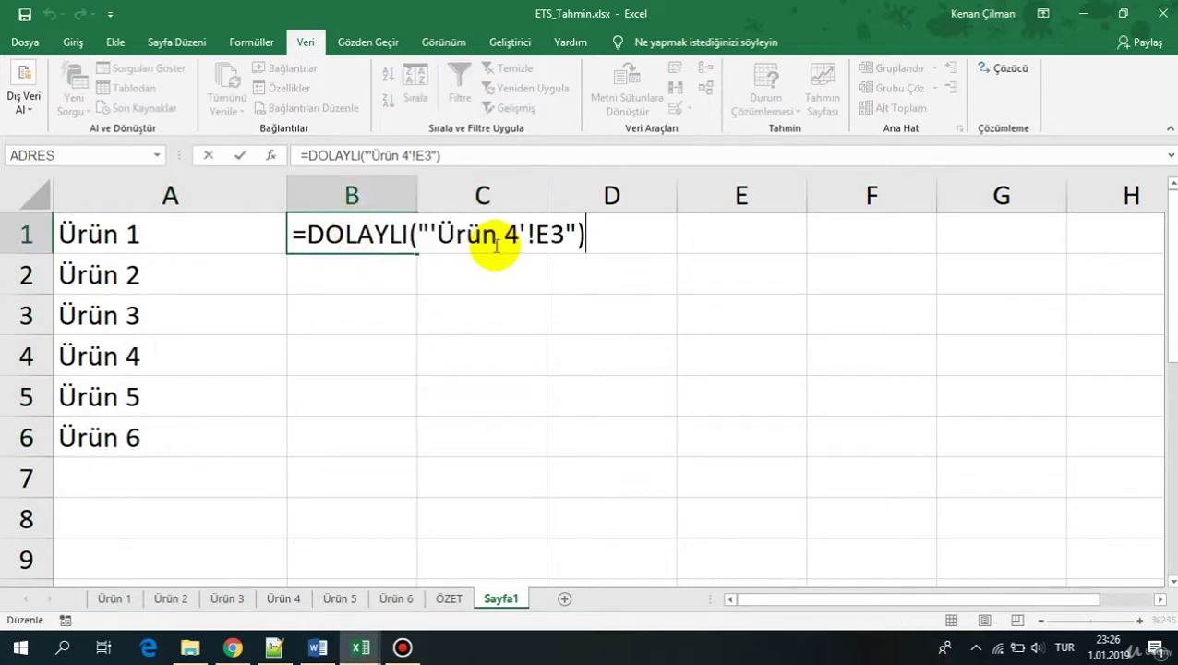
left_click(518, 234)
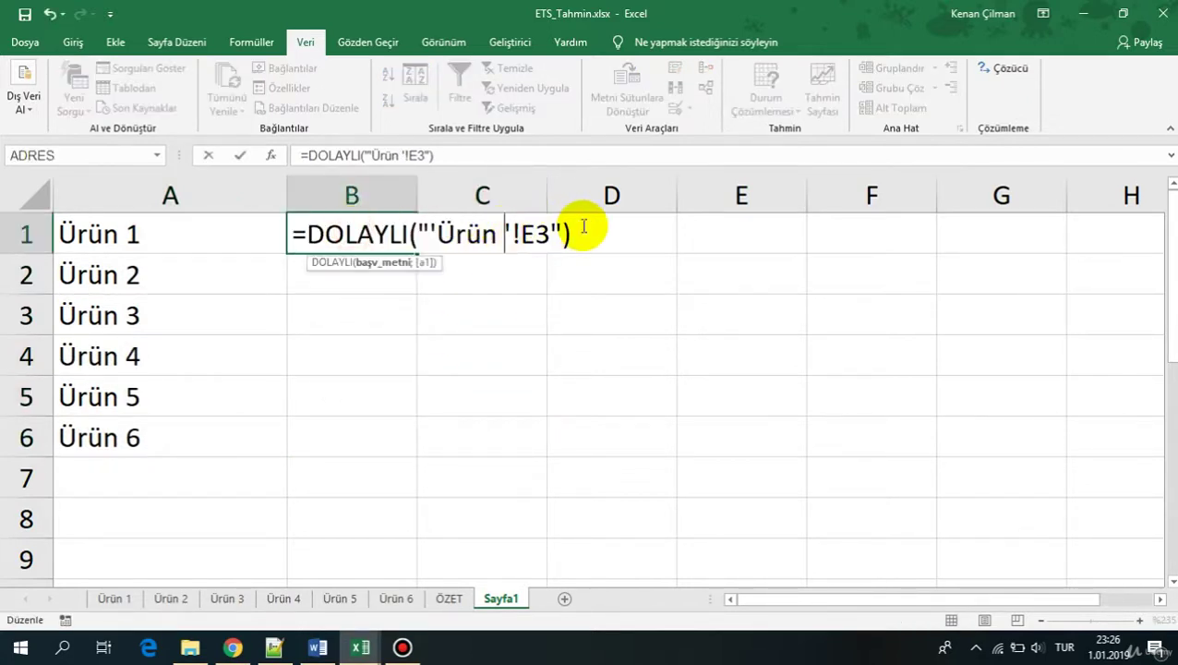
type("1")
key("Return")
Step: Examine the sheet name part inside B1's DOLAYLI formula and compare it with the name listed in A1
double_click(388, 230)
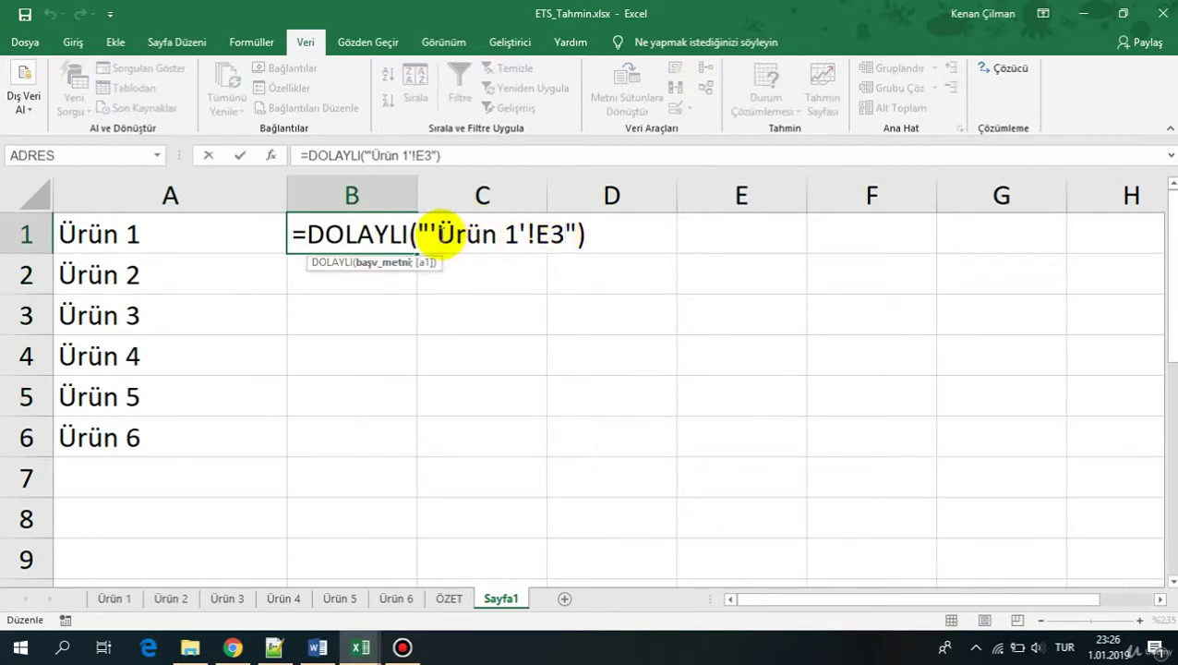
mouse_move(435, 235)
left_mouse_down()
mouse_move(563, 236)
mouse_move(458, 231)
left_mouse_up()
key("Escape")
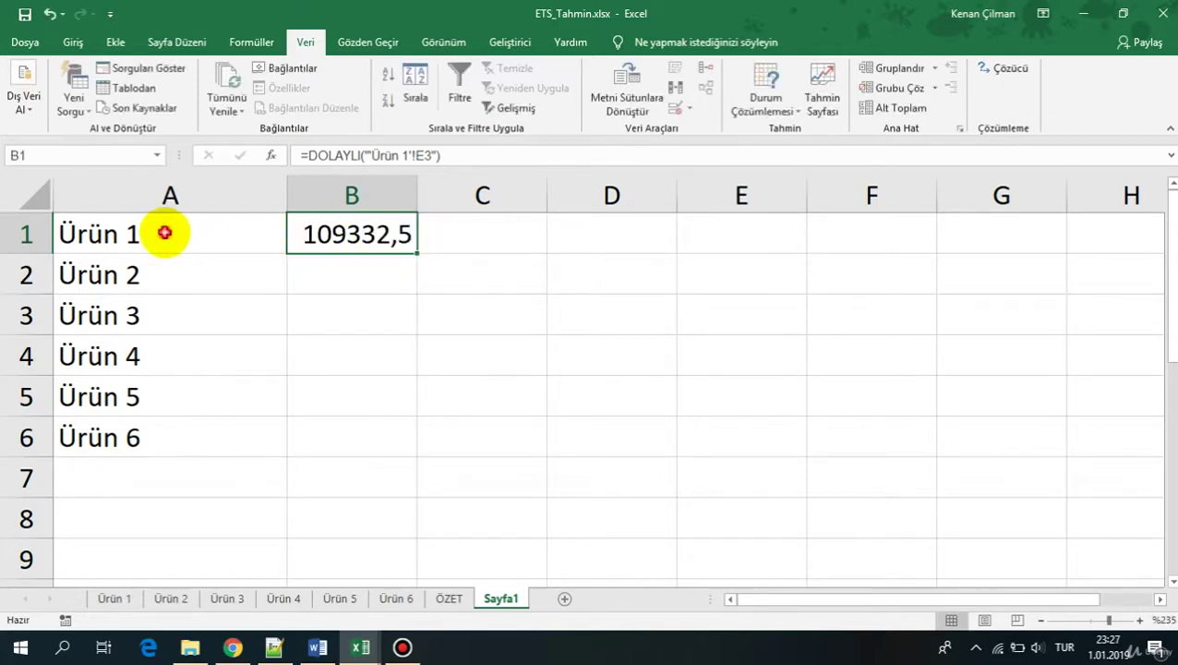
left_click(185, 235)
left_click(335, 237)
key("F2")
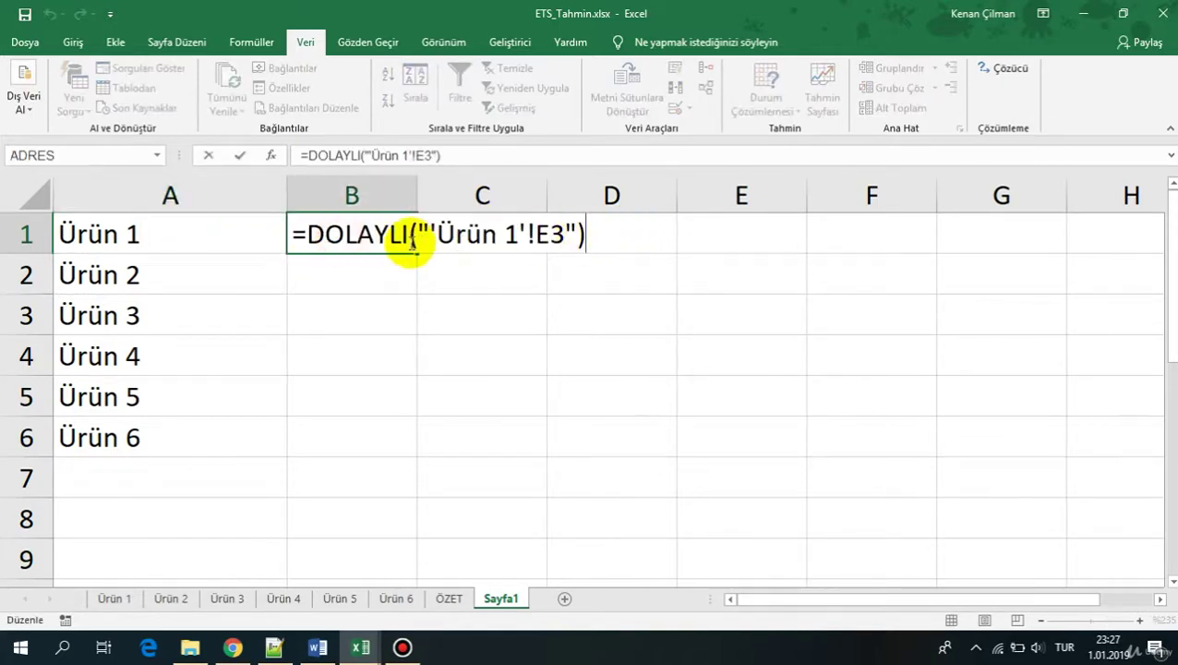
left_click_drag(436, 234, 503, 234)
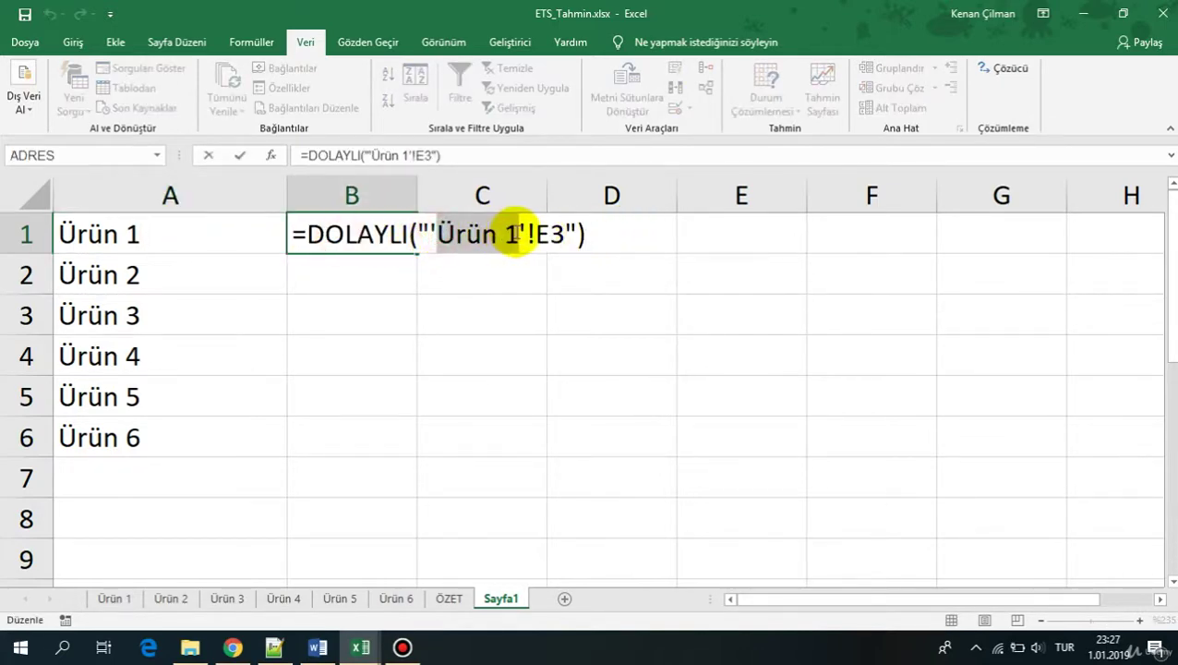
key("Escape")
key("F2")
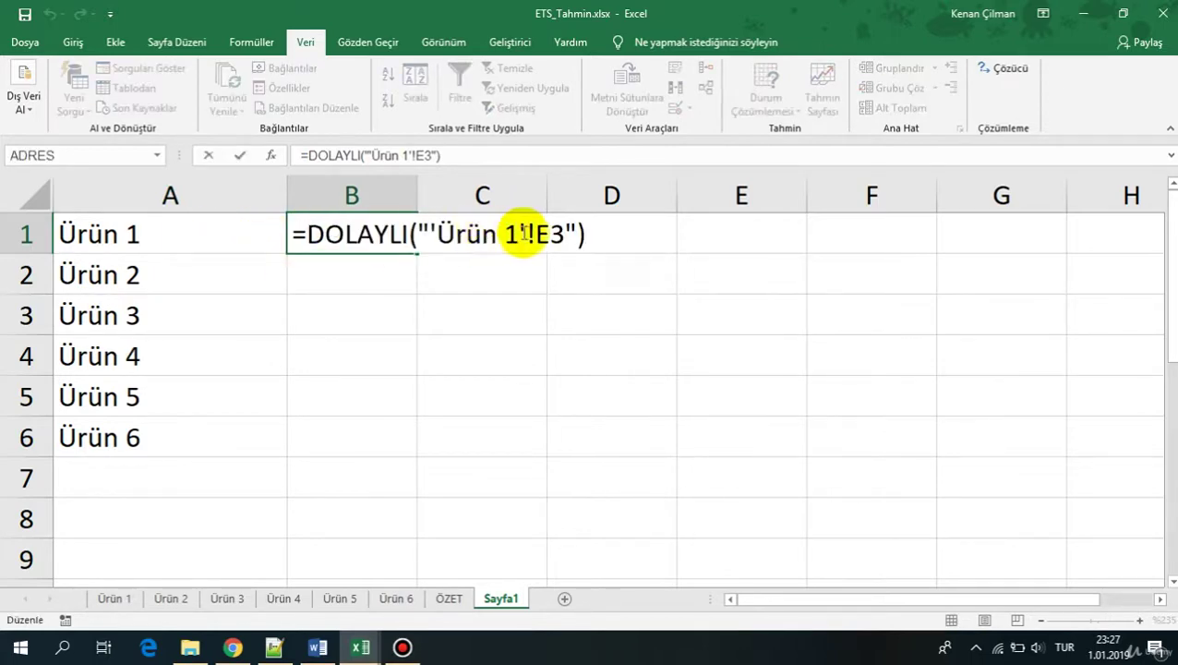
left_click_drag(523, 234, 454, 233)
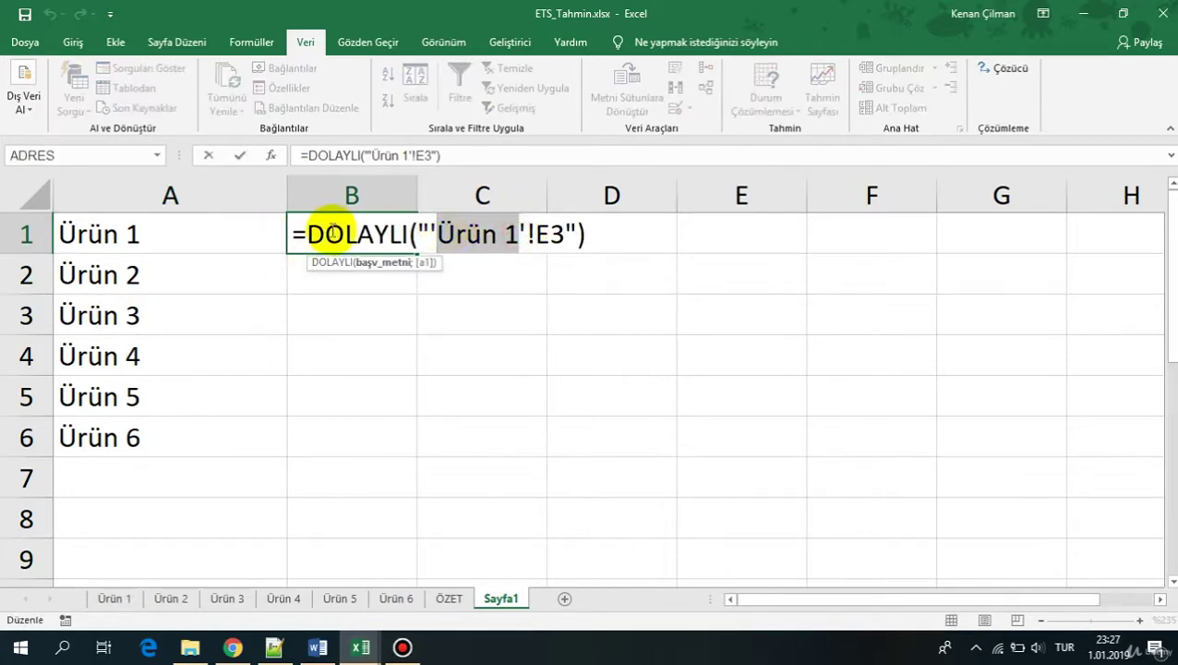
key("Escape")
key("F2")
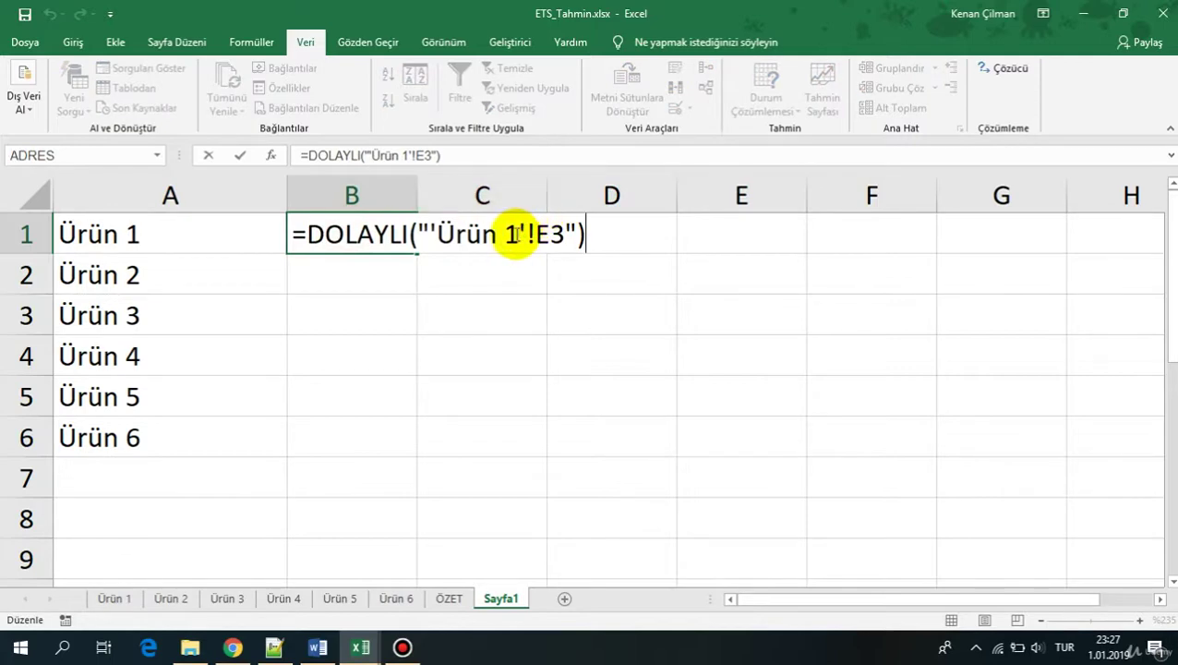
Step: Replace the literal sheet name in B1's DOLAYLI formula with a reference to A1, giving =DOLAYLI("'"&A1&"'!E3")
left_click_drag(503, 234, 440, 231)
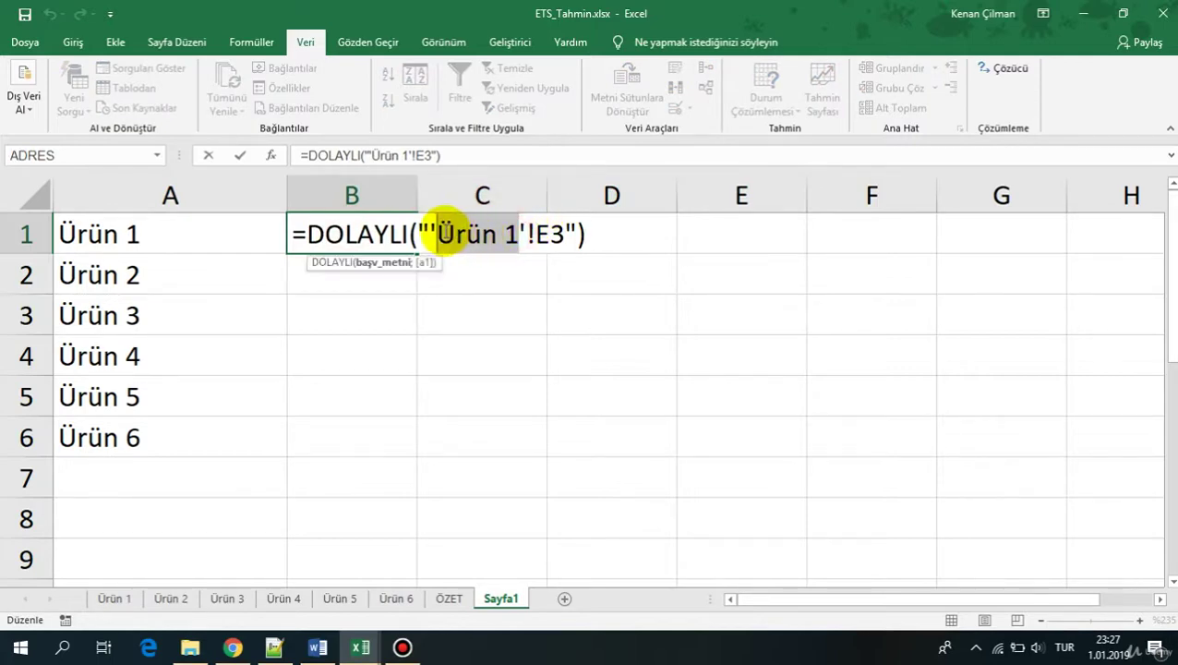
key("Delete")
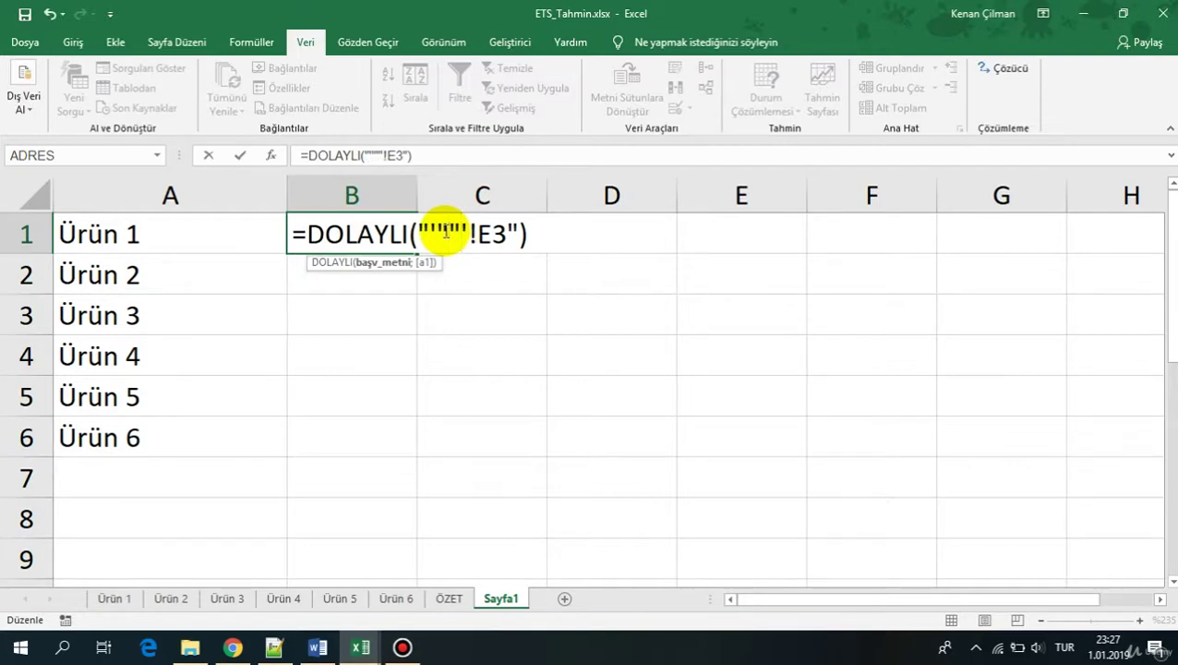
type("&&")
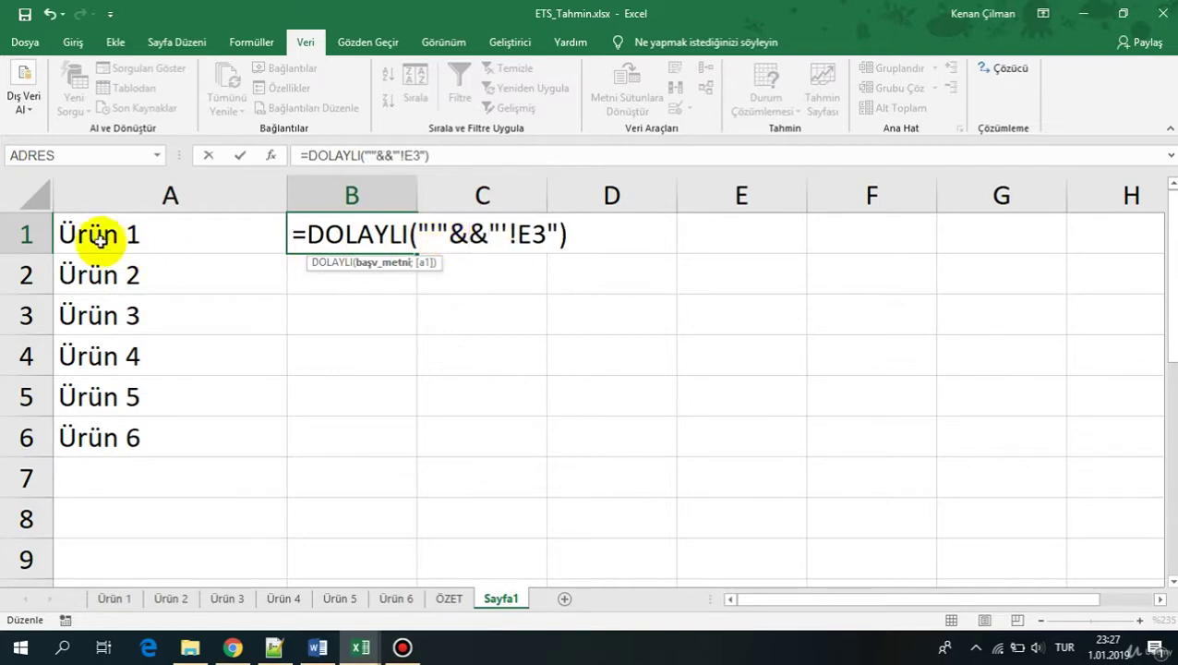
left_click(129, 232)
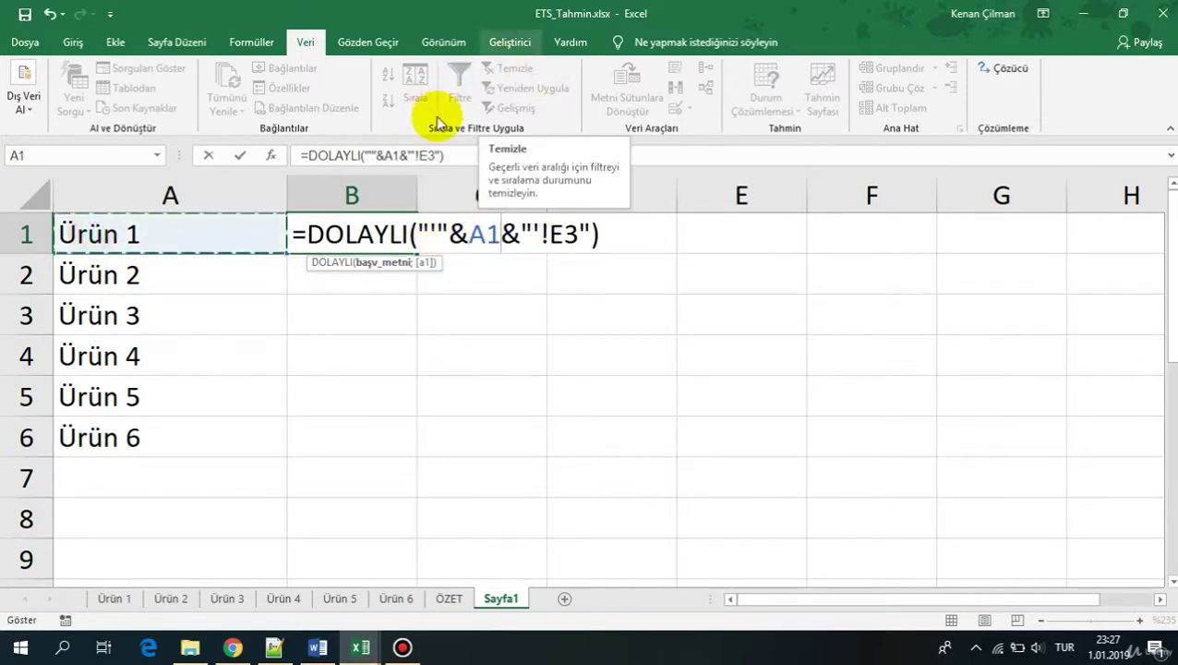
left_click(432, 230)
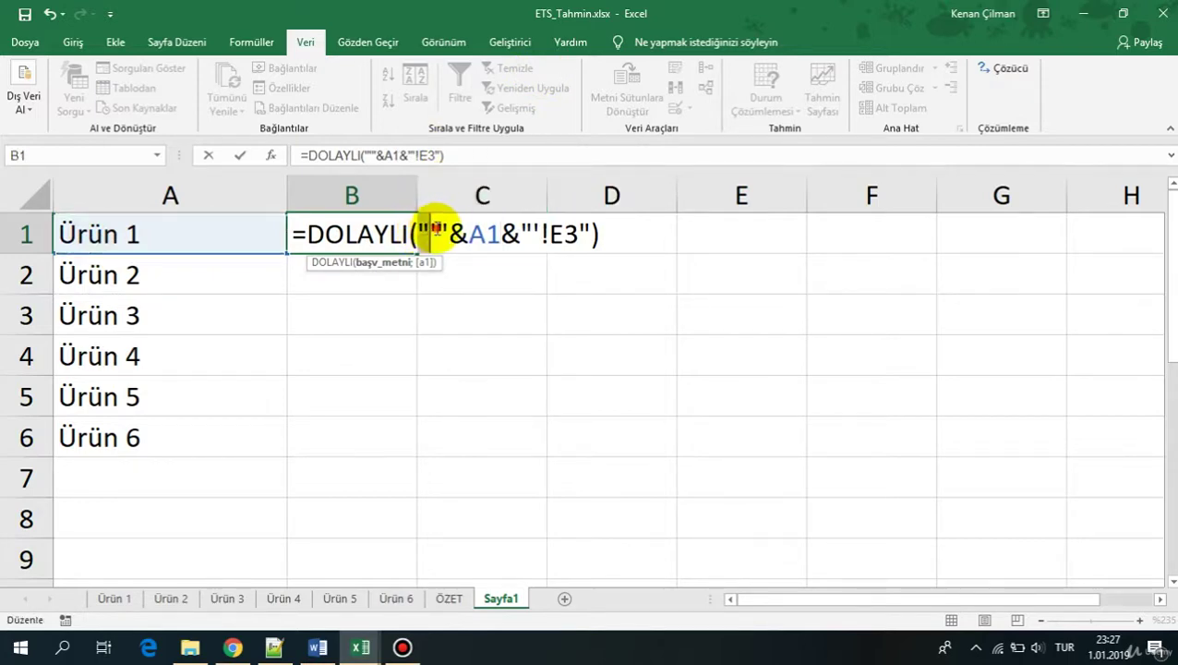
double_click(478, 235)
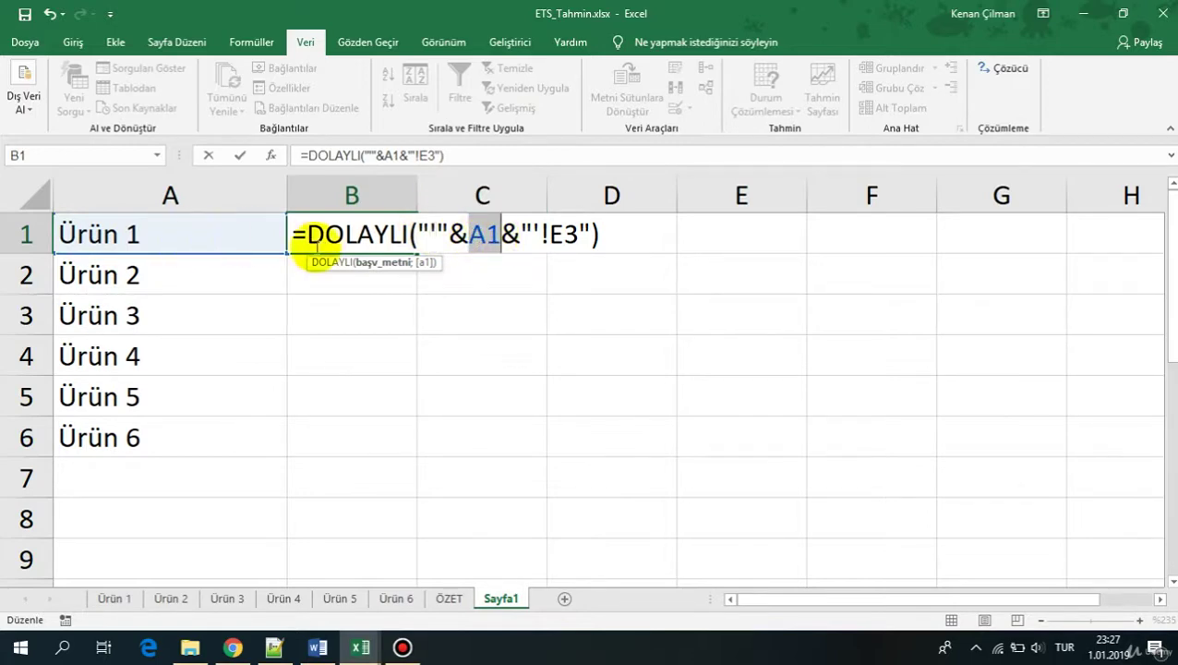
left_click(526, 231)
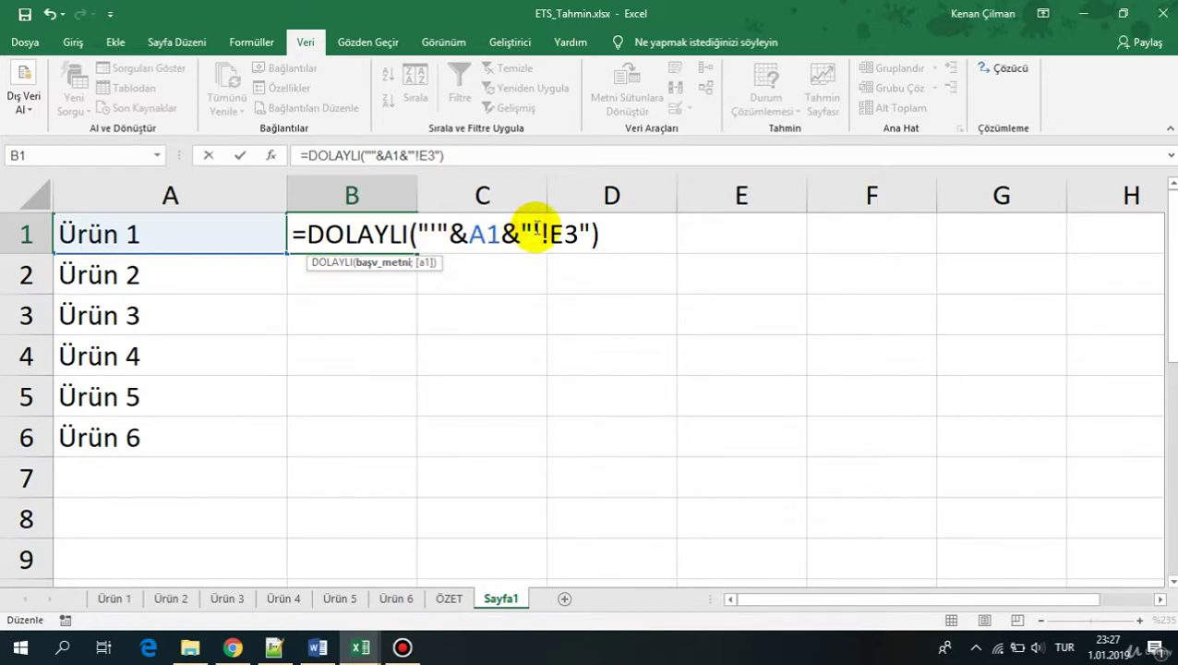
left_click_drag(536, 231, 578, 231)
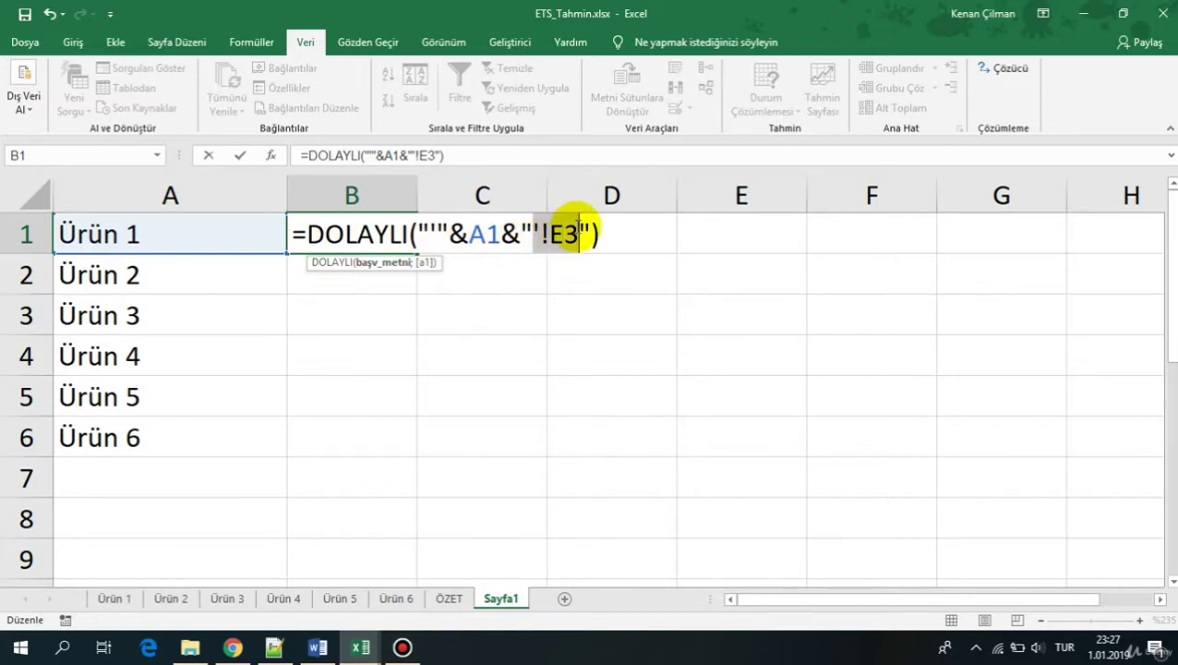
key("Return")
Step: Evaluate the text argument of B1's DOLAYLI formula in place to inspect the resulting reference, then discard the evaluation
double_click(312, 232)
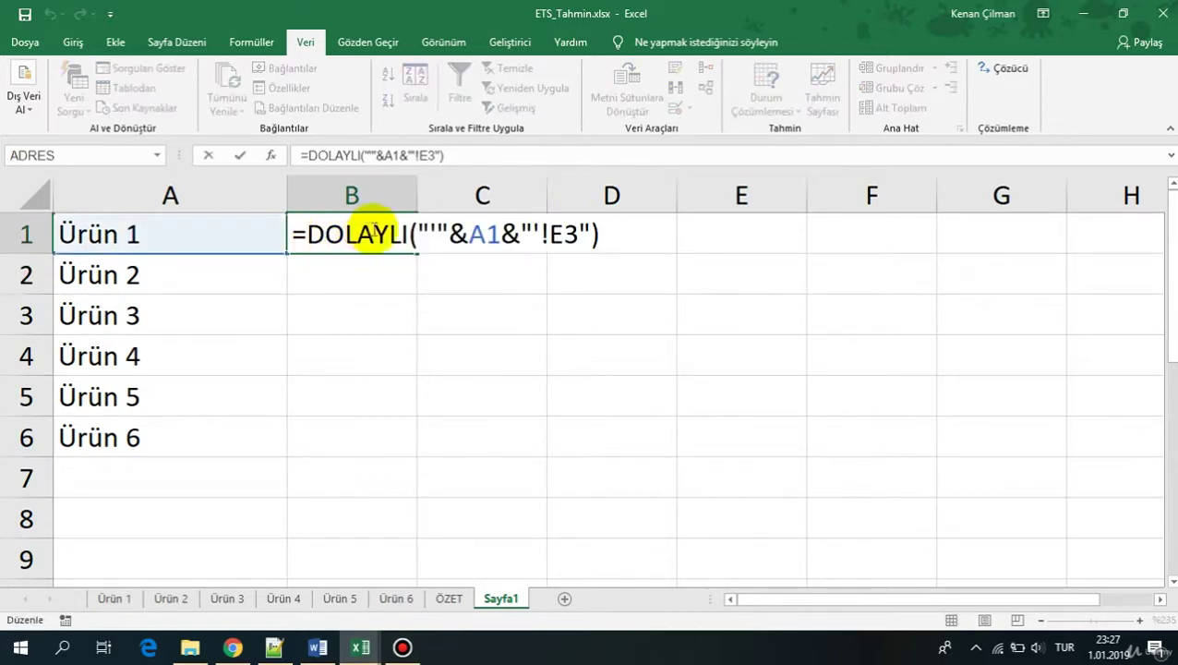
left_click_drag(417, 234, 595, 234)
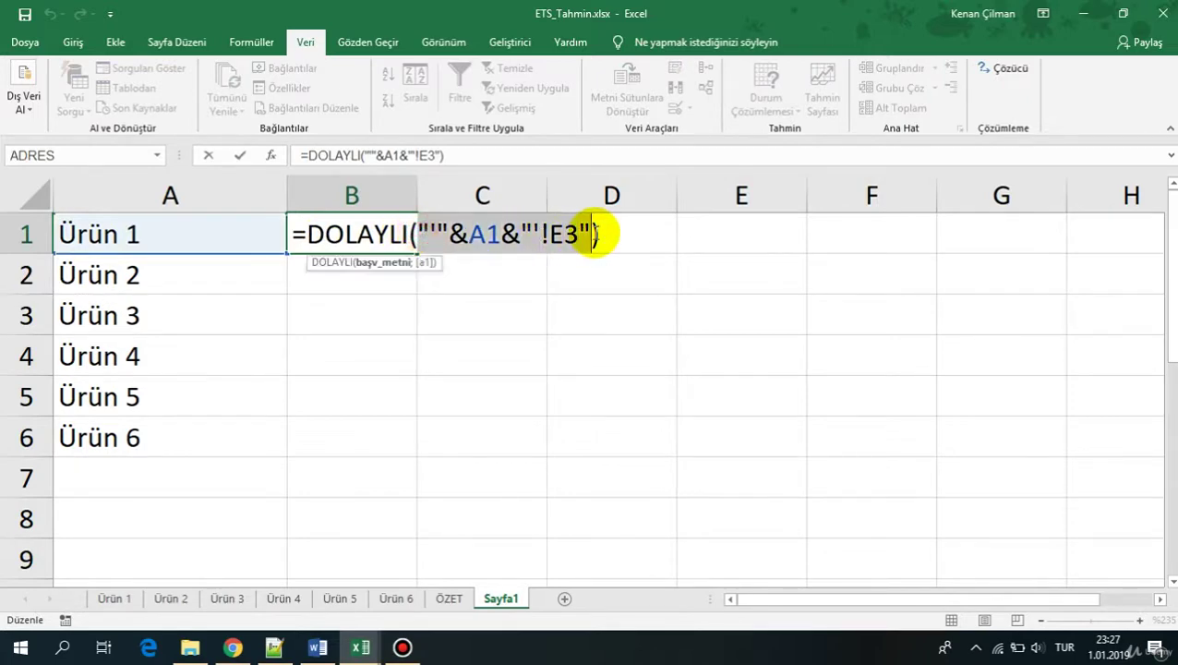
key("F9")
left_click_drag(434, 235, 547, 235)
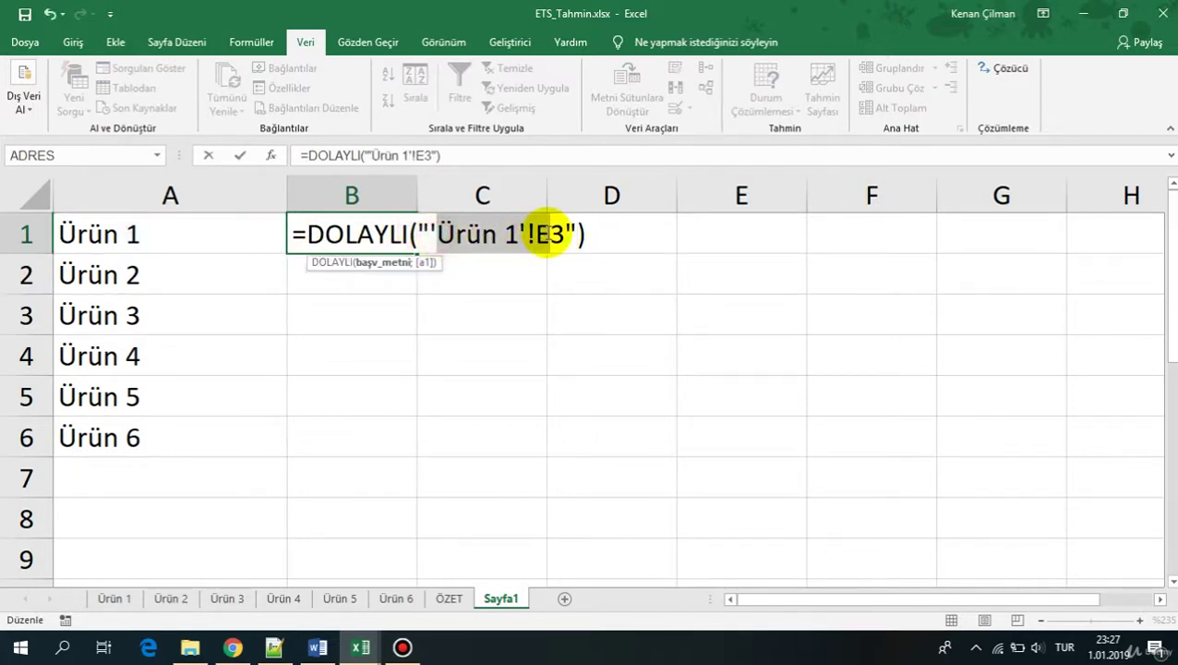
key("Escape")
key("F2")
double_click(481, 233)
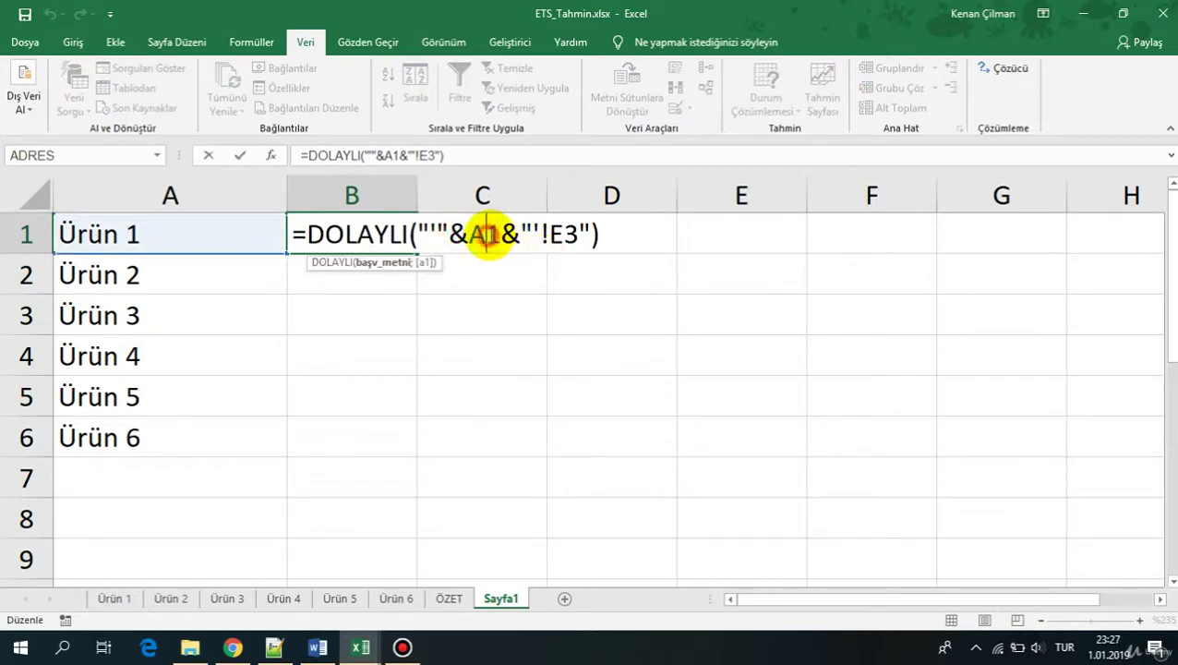
key("Escape")
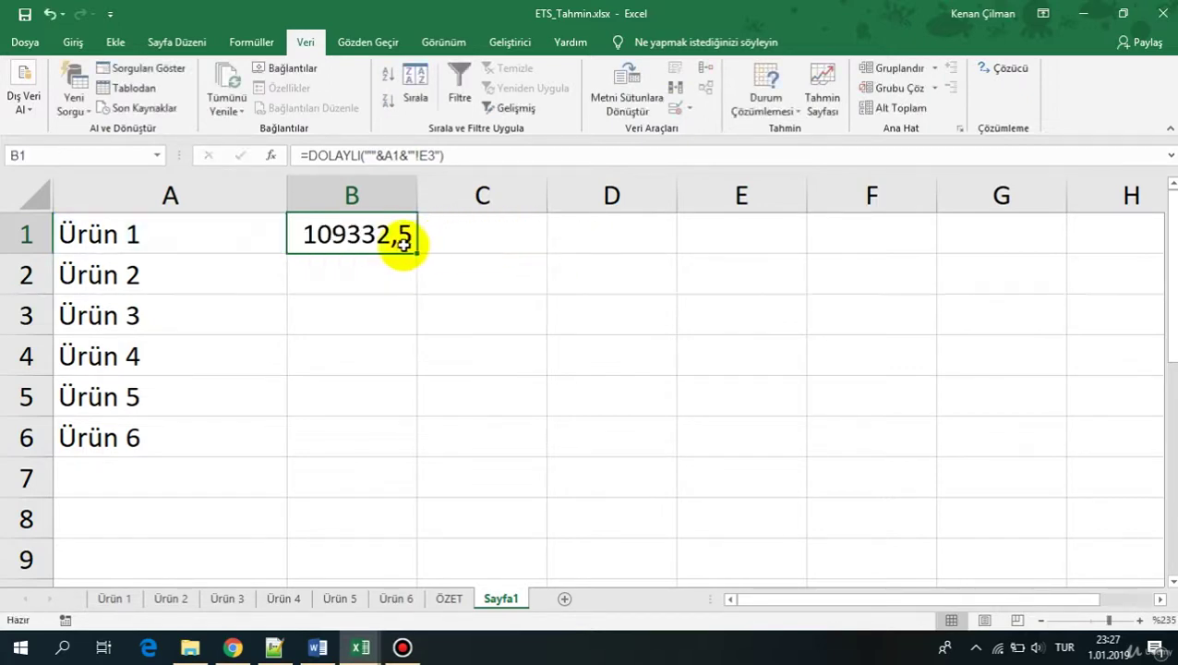
Step: Evaluate B1's DOLAYLI argument to plain text, then swap its sheet name for the A1 reference, giving =DOLAYLI("'"&A1&"'!E3")
key("F2")
left_click_drag(420, 229, 591, 234)
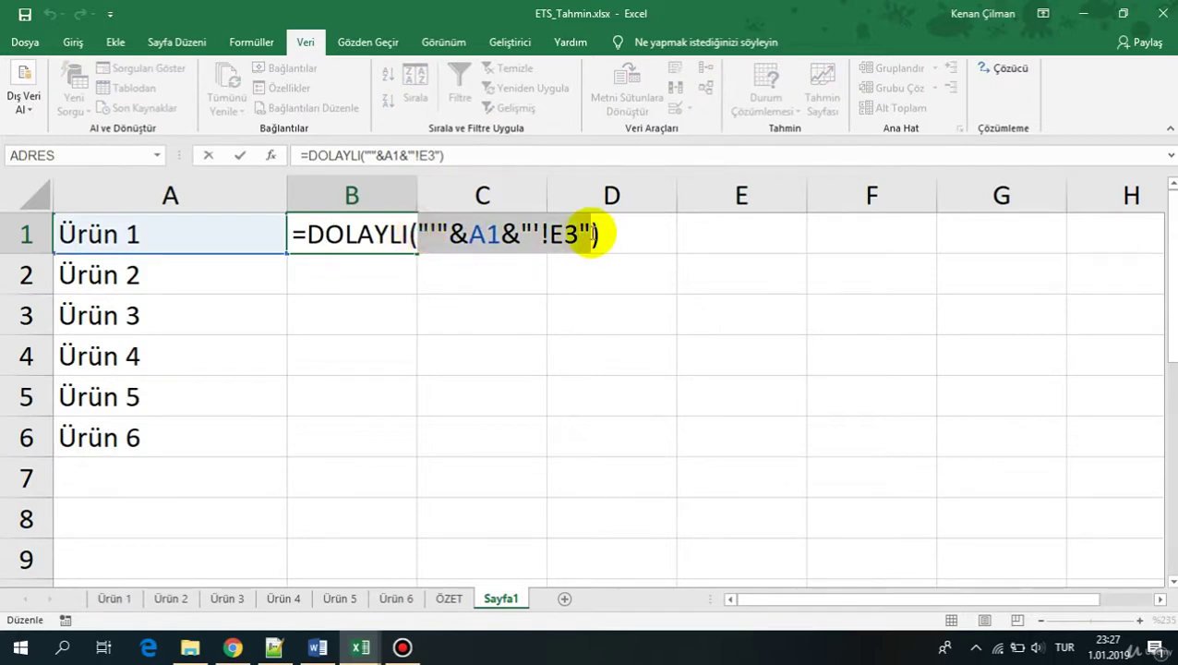
key("F9")
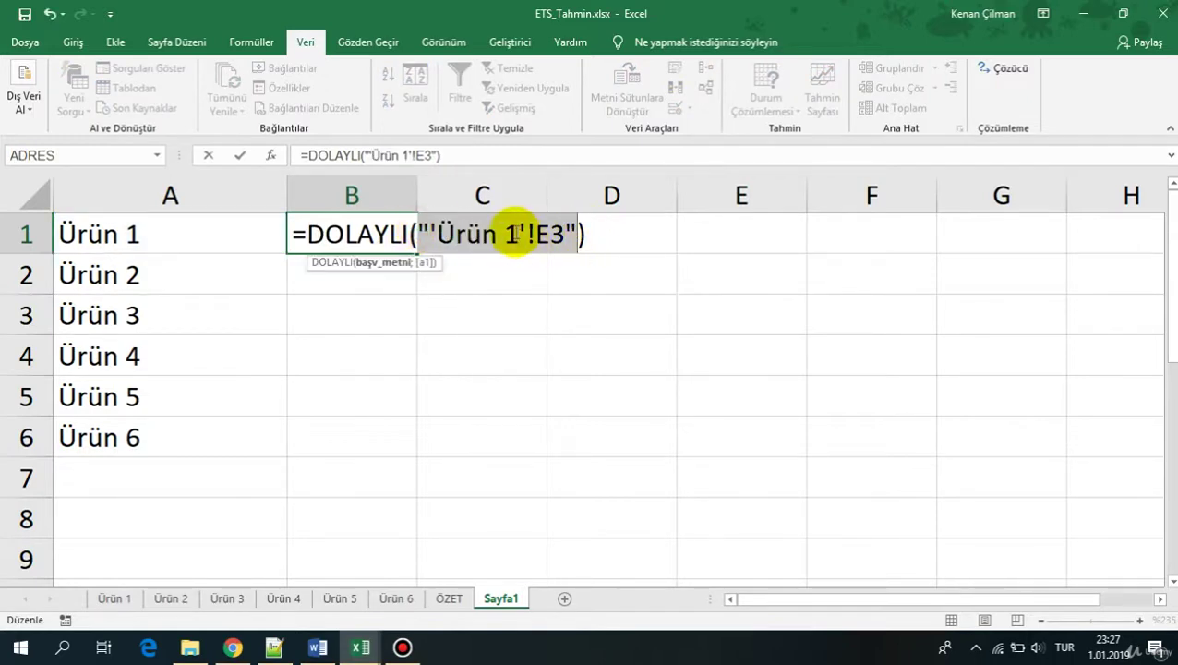
left_click_drag(515, 233, 441, 230)
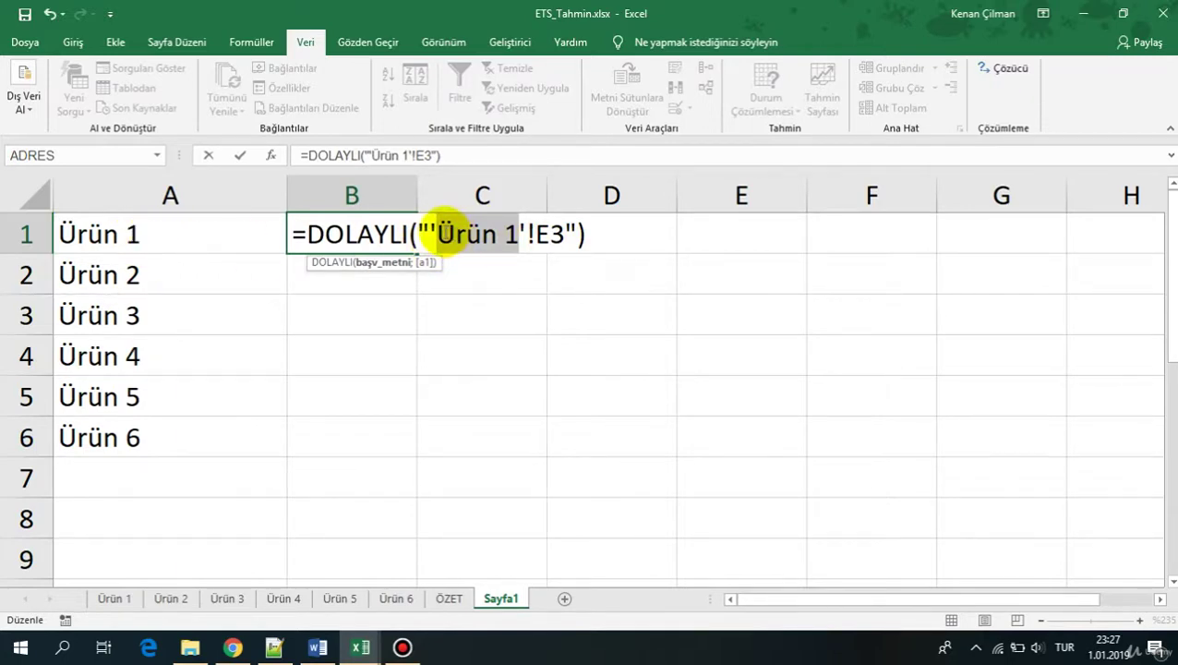
left_click_drag(438, 230, 514, 234)
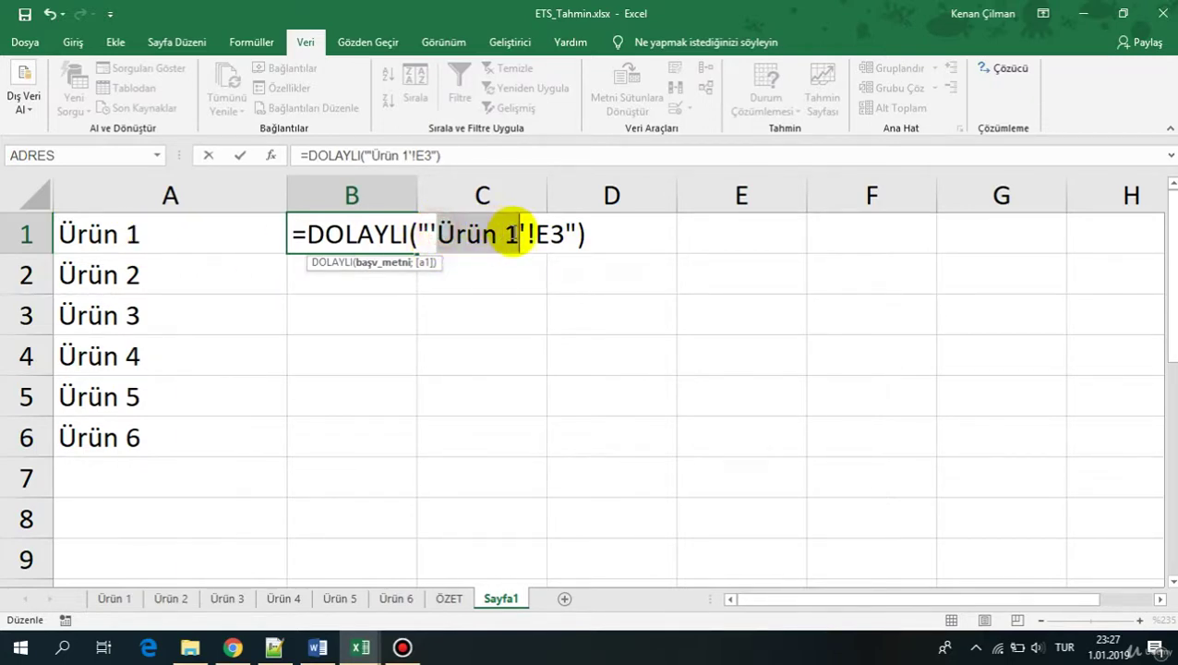
key("BackSpace")
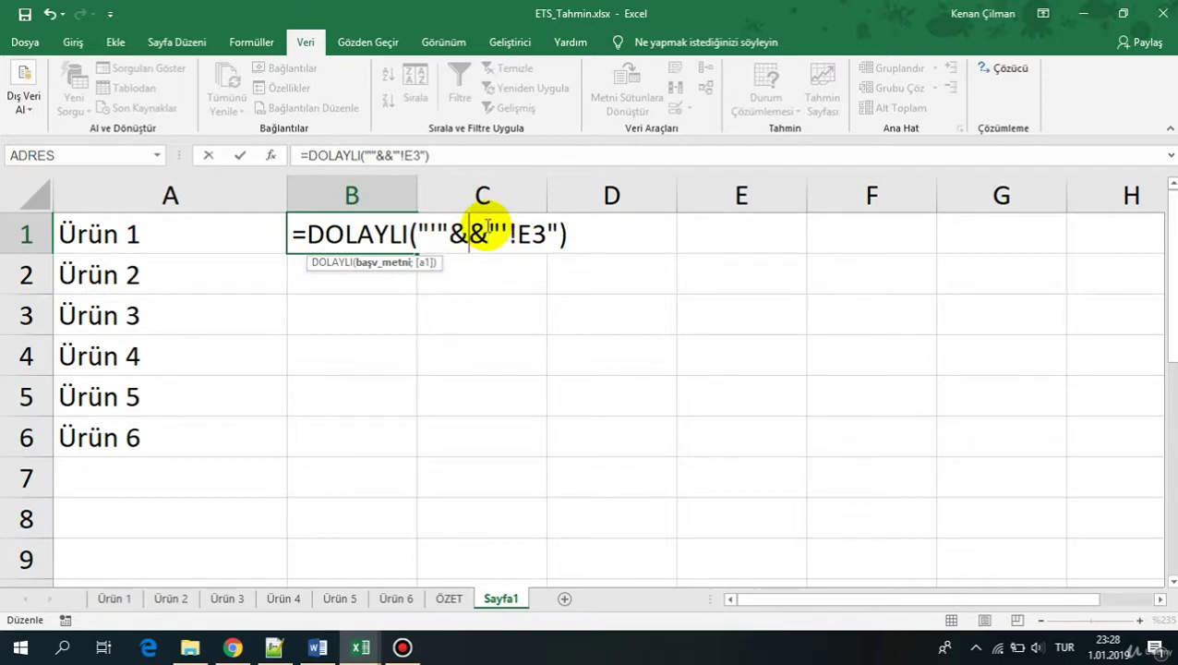
left_click(141, 220)
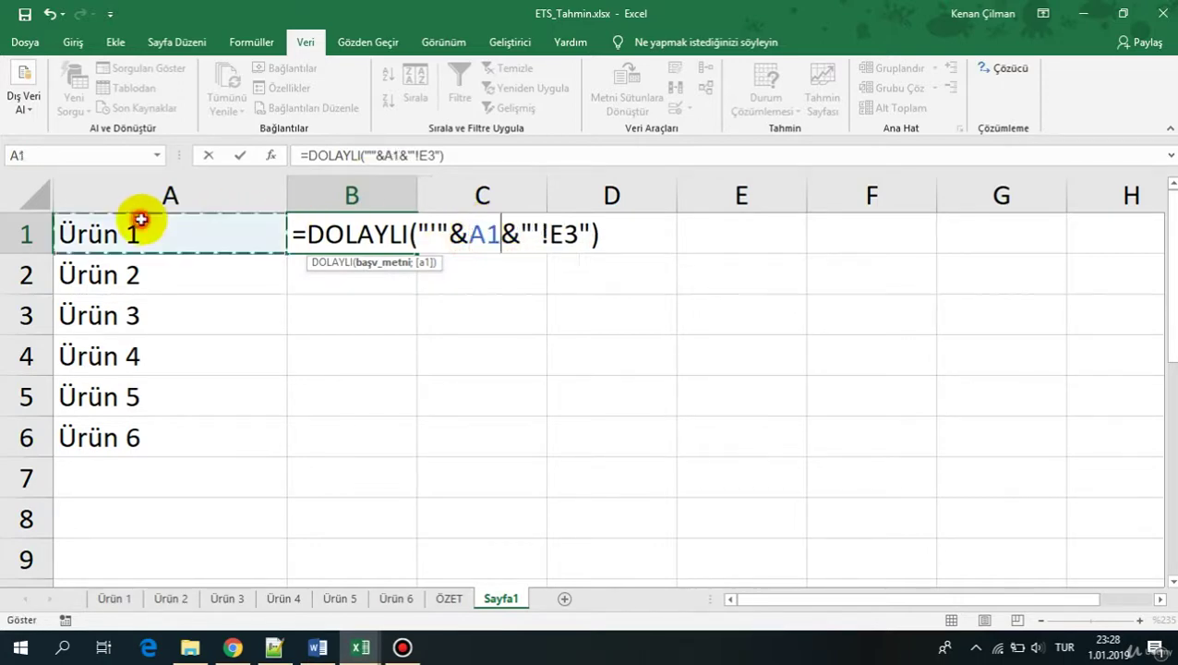
key("Return")
Step: Evaluate B1's DOLAYLI argument to plain text and replace its sheet name with the literal A2, giving =DOLAYLI("'A2'!E3")
left_click(334, 231)
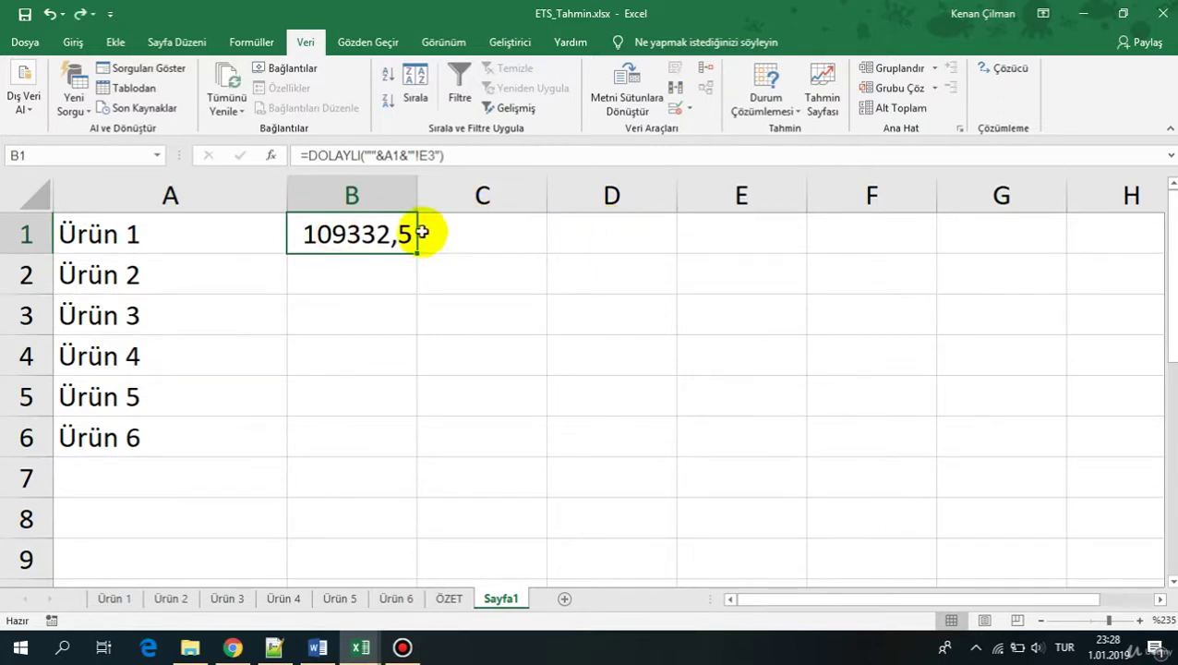
key("F2")
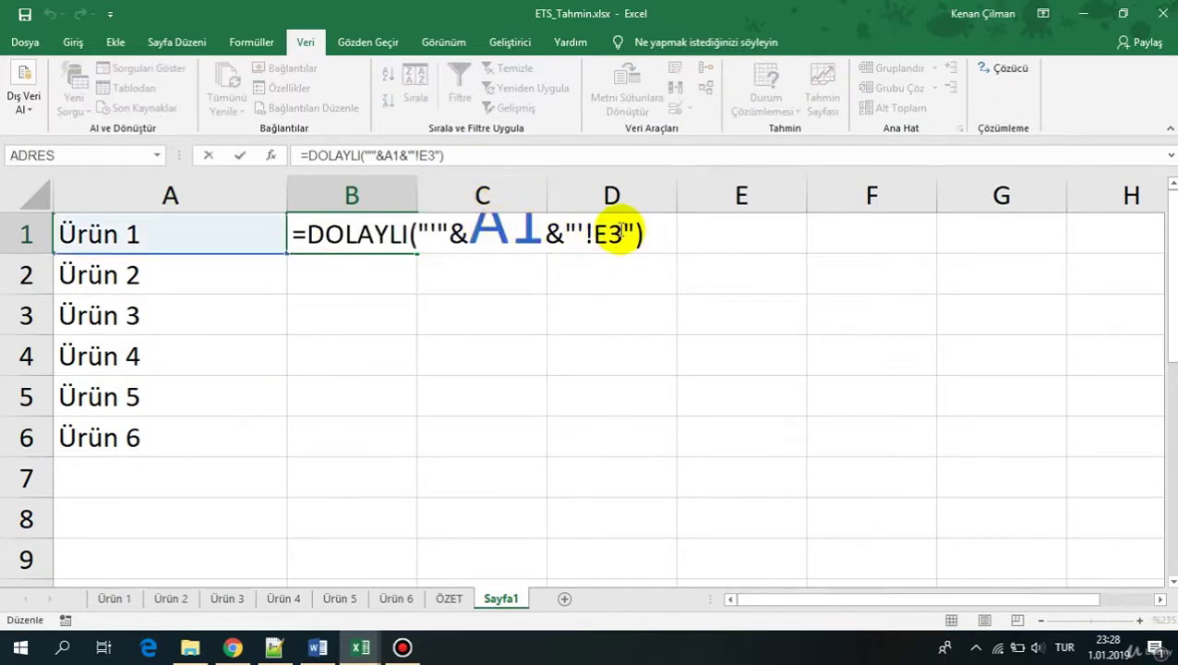
key("Escape")
key("F2")
left_click_drag(637, 232, 420, 226)
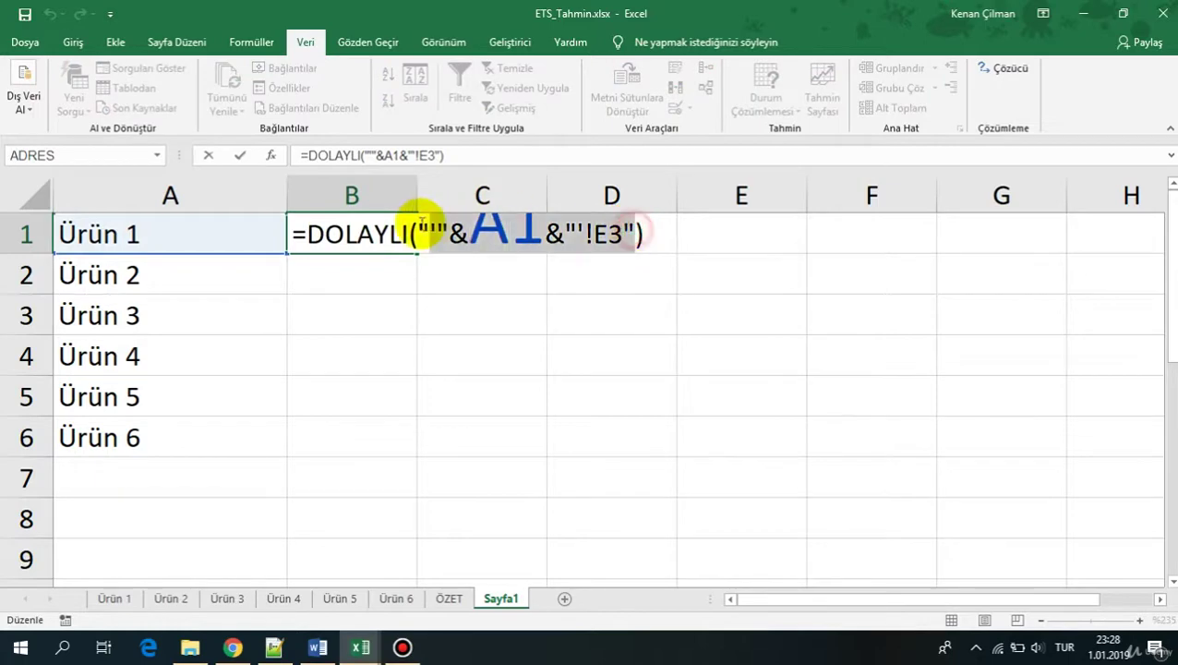
key("F9")
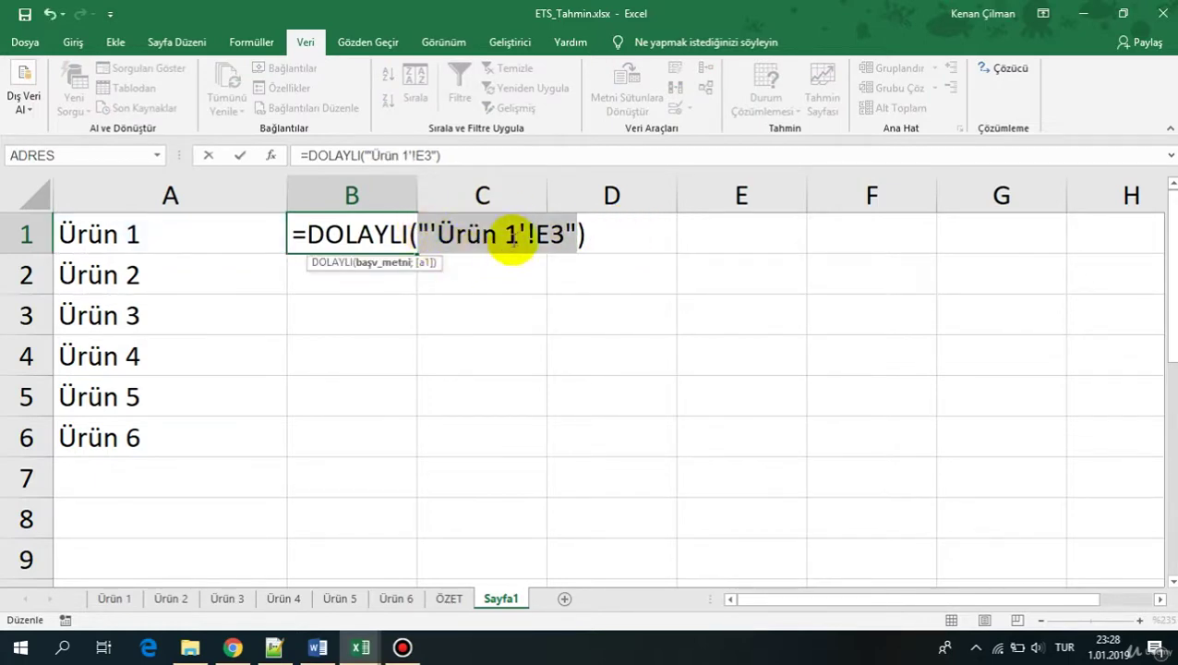
left_click_drag(517, 232, 441, 230)
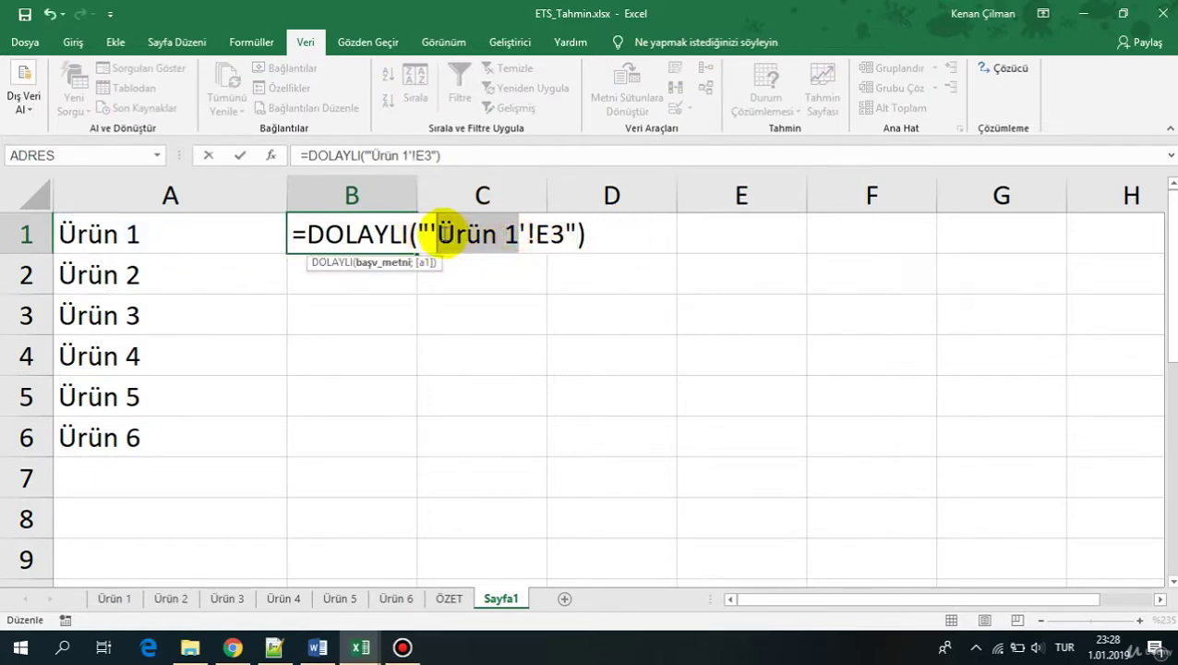
key("BackSpace")
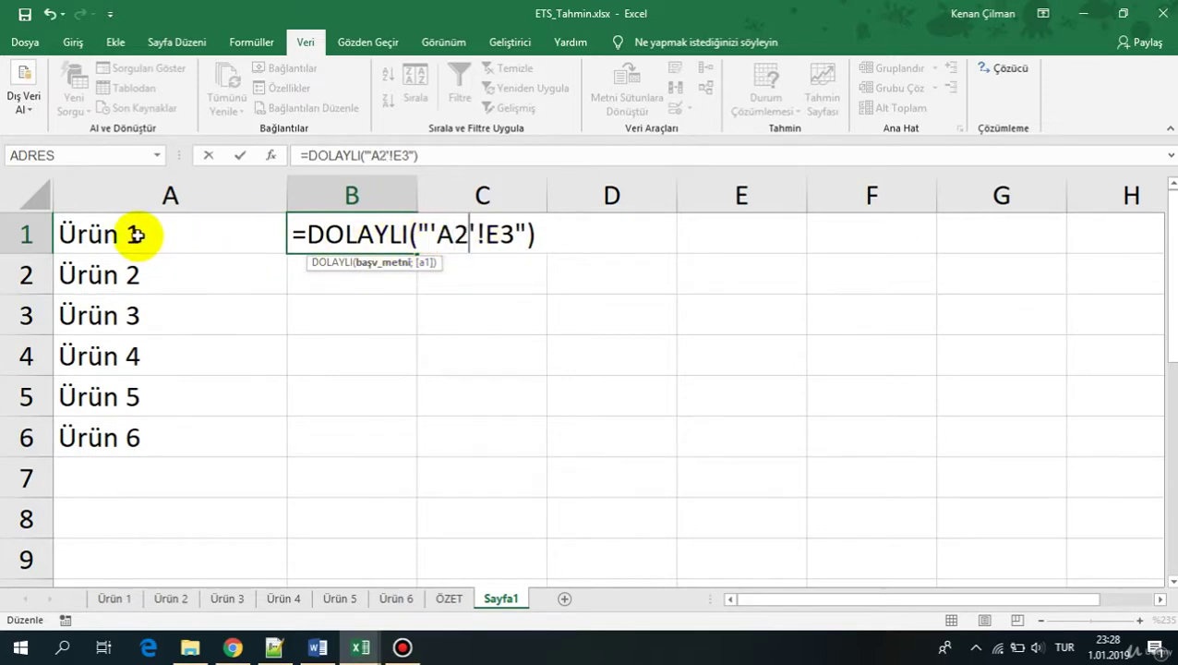
key("Return")
key("Up")
key("F2")
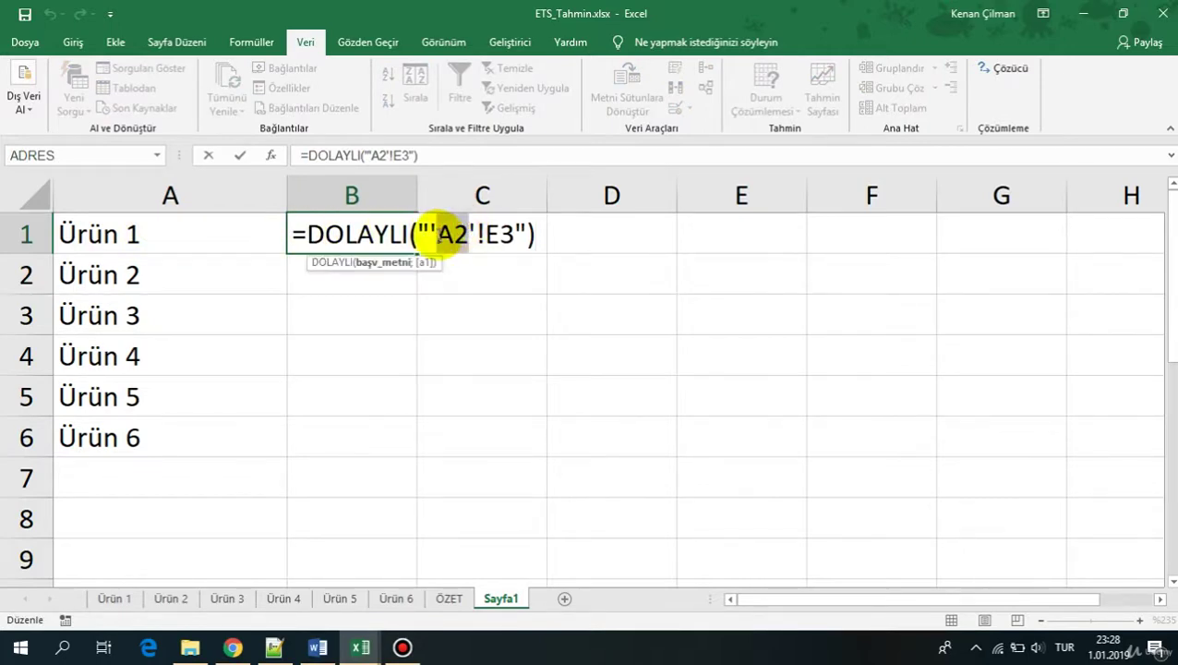
key("ctrl+Return")
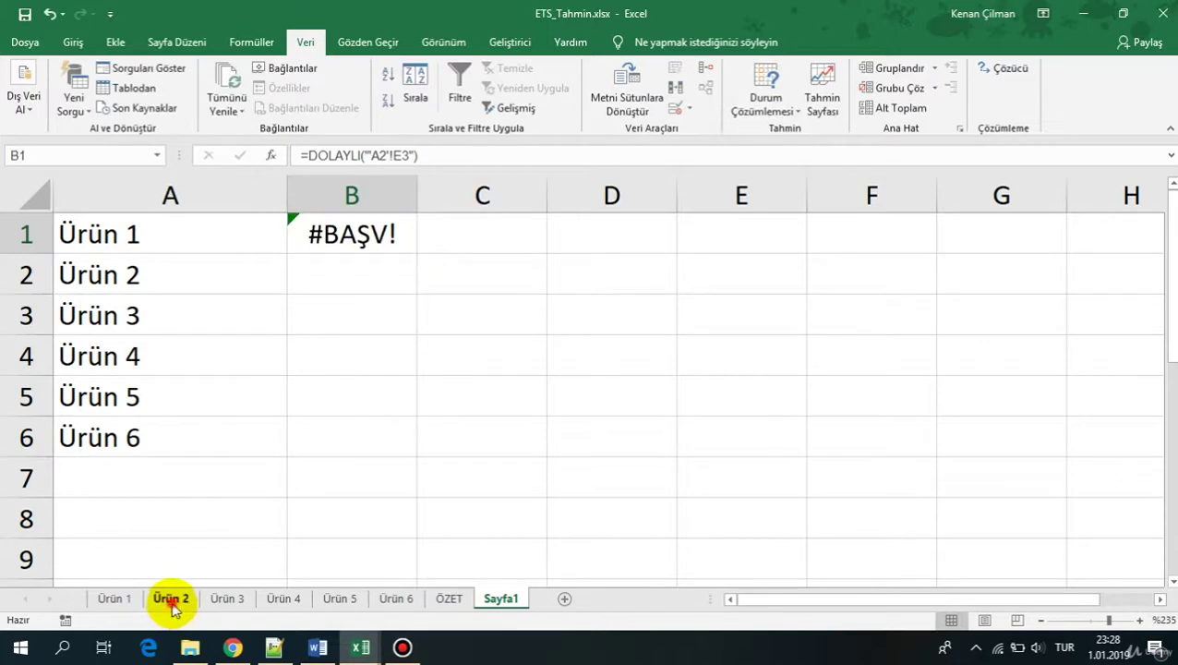
Step: Rename the Ürün 2 sheet to A2
double_click(171, 598)
type("A2")
key("Return")
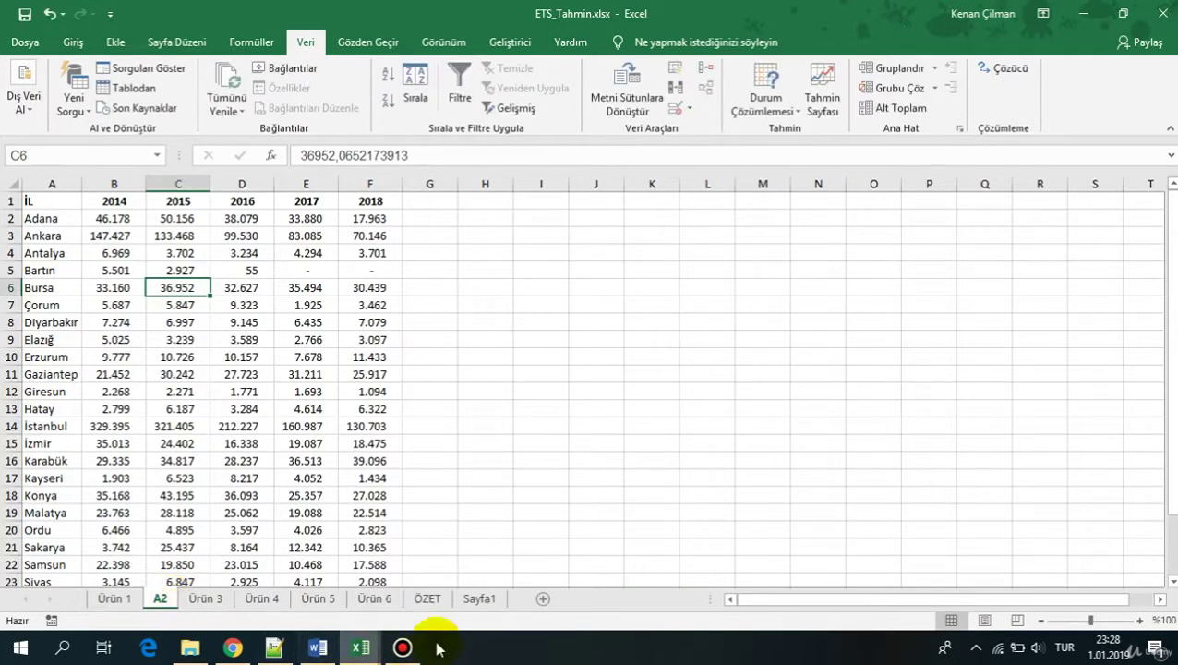
Step: Examine the sheet name and cell address inside B1's DOLAYLI formula on Sayfa1 without changing it
left_click(467, 597)
key("F2")
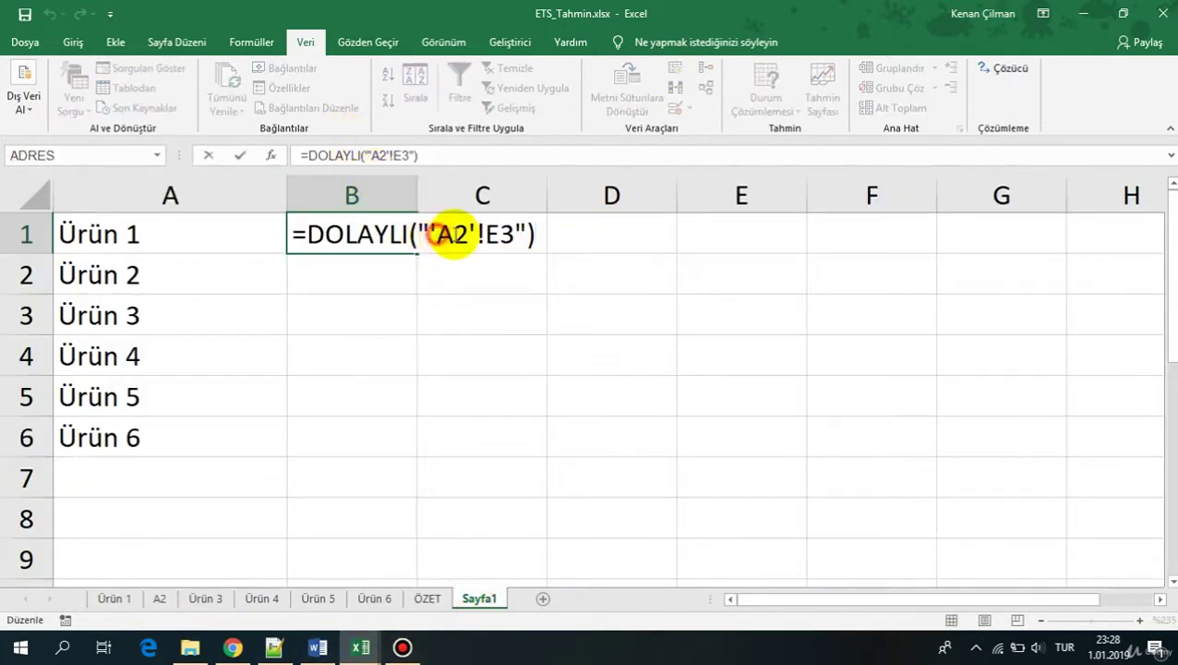
left_click(499, 234)
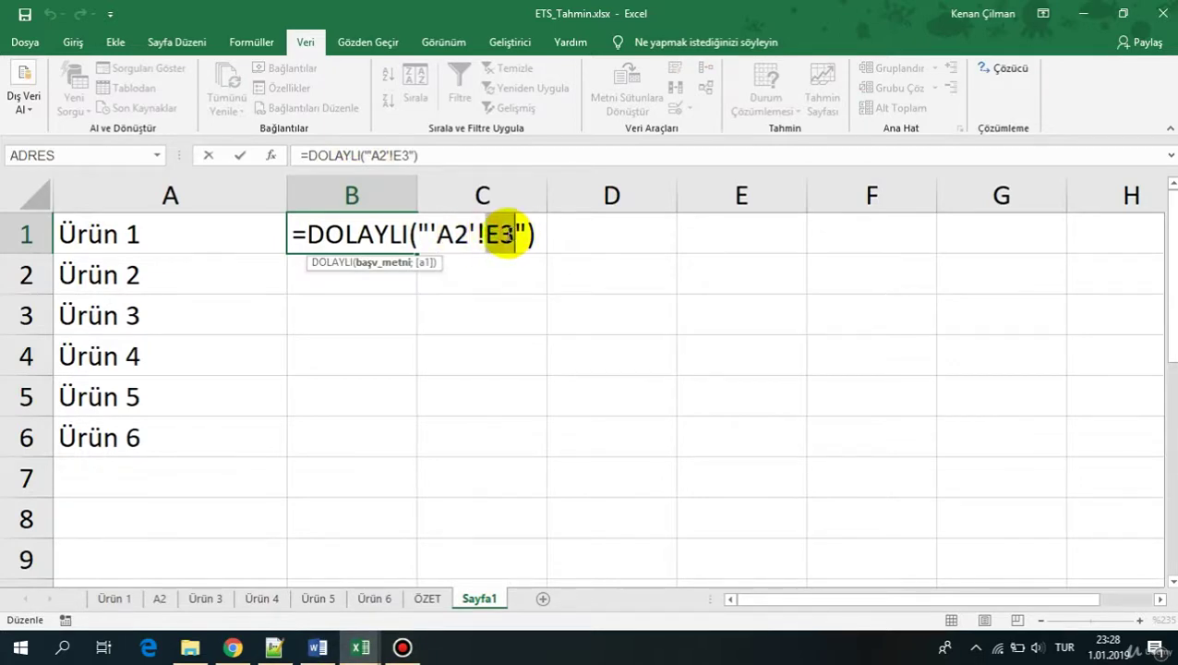
key("Escape")
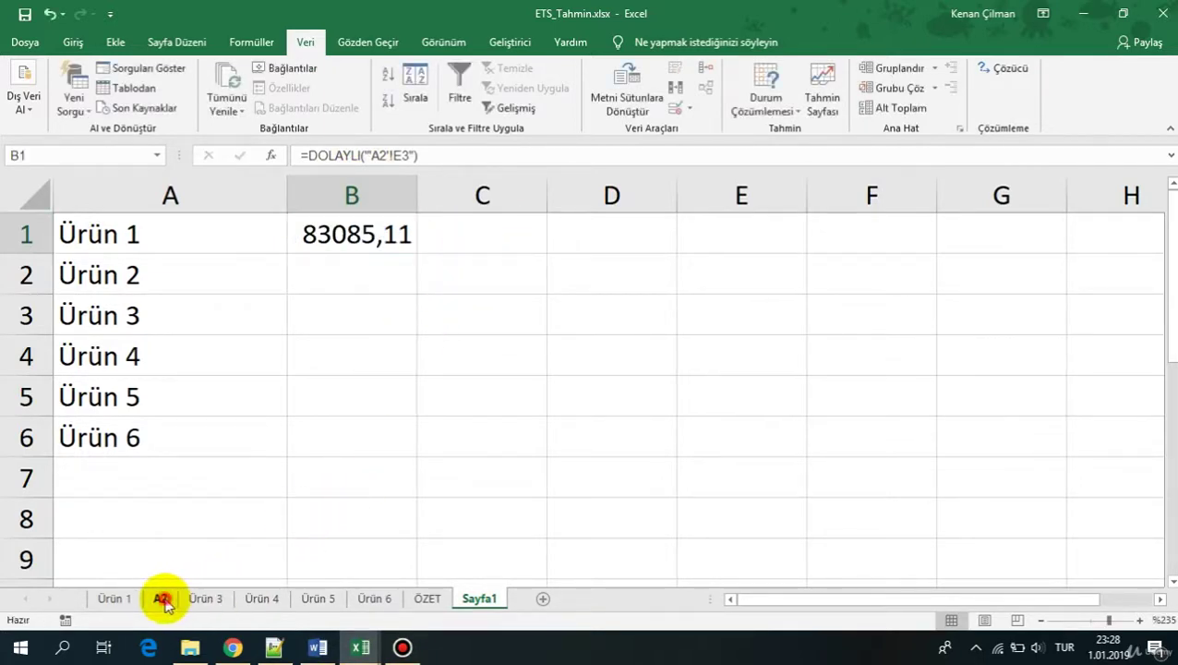
Step: Rename the A2 sheet back to Ürün 2
left_click(161, 598)
type("Ürün 2")
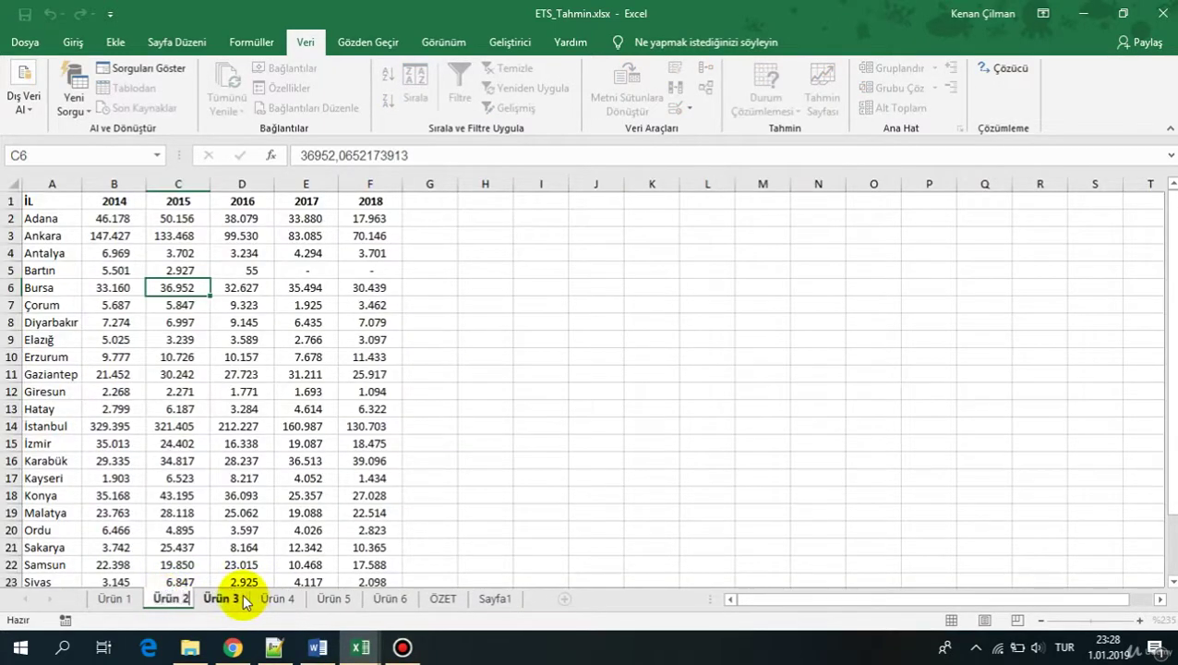
key("Return")
Step: Turn the literal A2 in Sayfa1's B1 formula into a concatenated cell reference, giving =DOLAYLI("'"&A2&"'!E3")
left_click(501, 598)
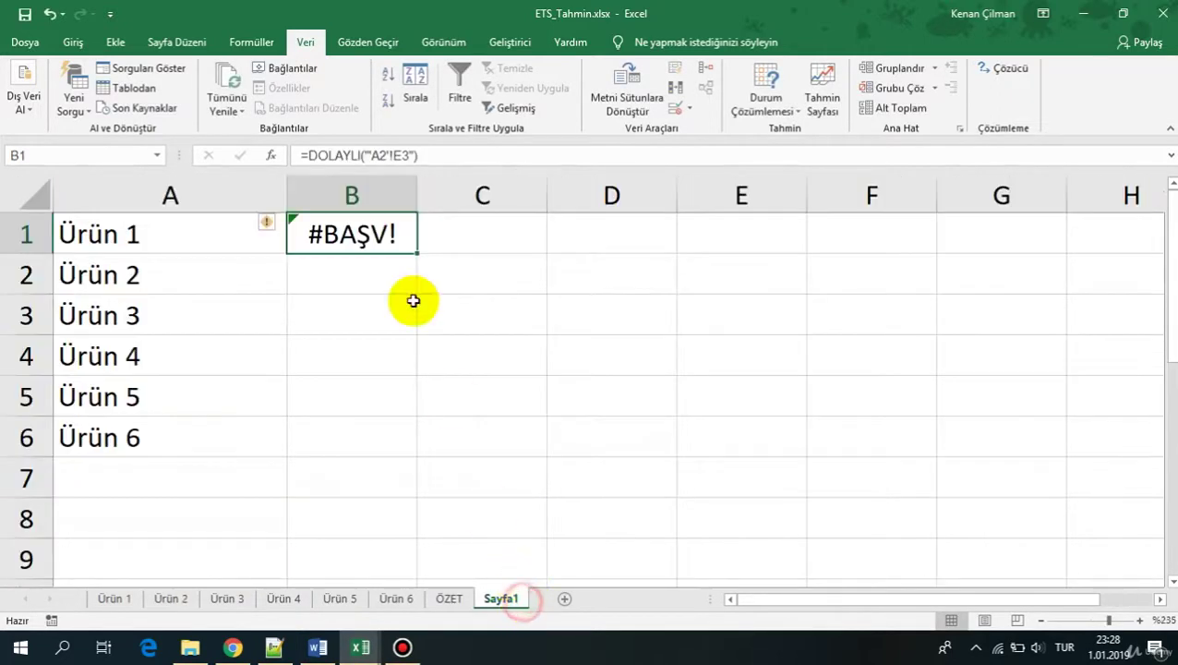
double_click(408, 231)
left_click_drag(433, 234, 455, 235)
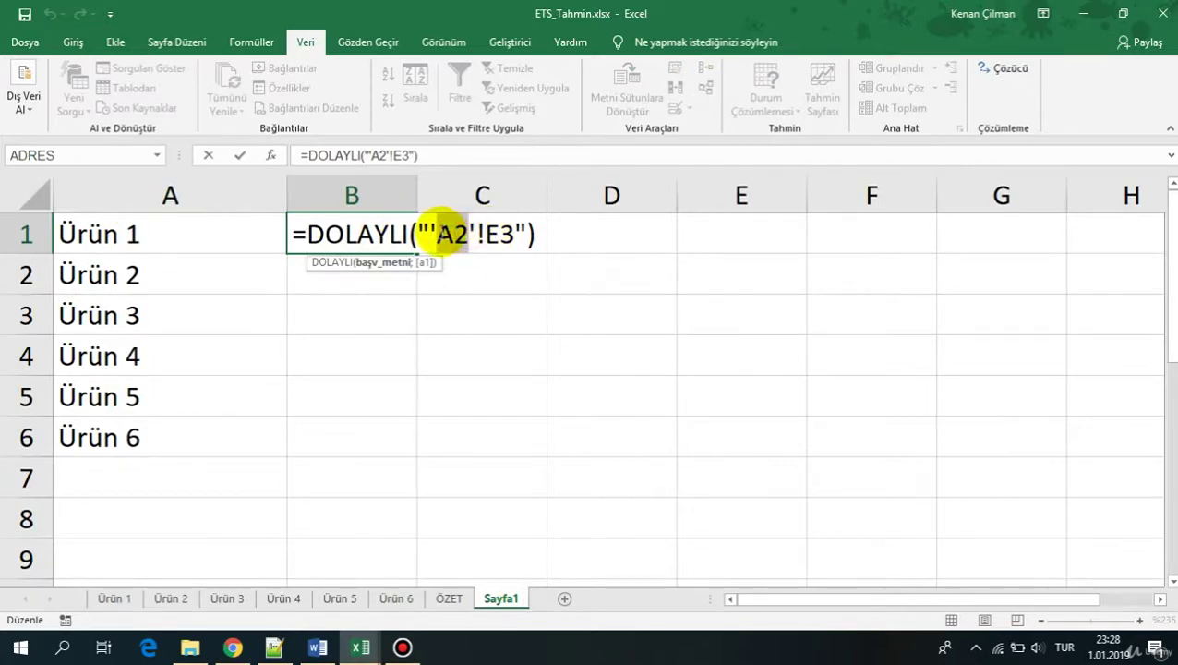
type("\"")
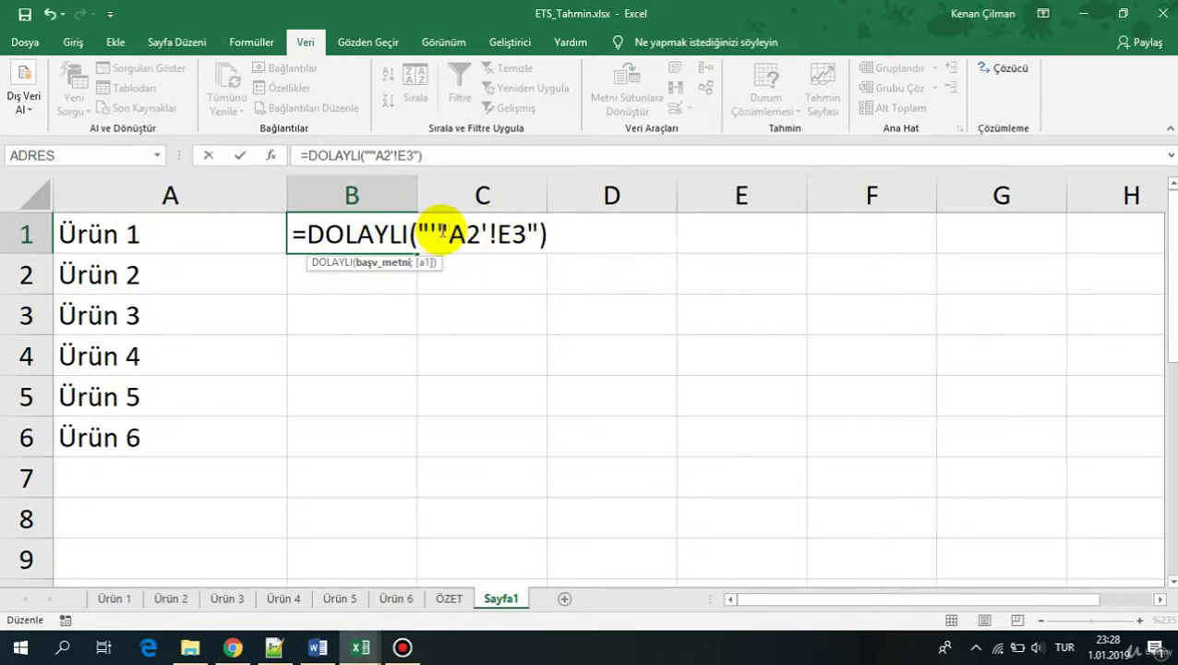
type("&")
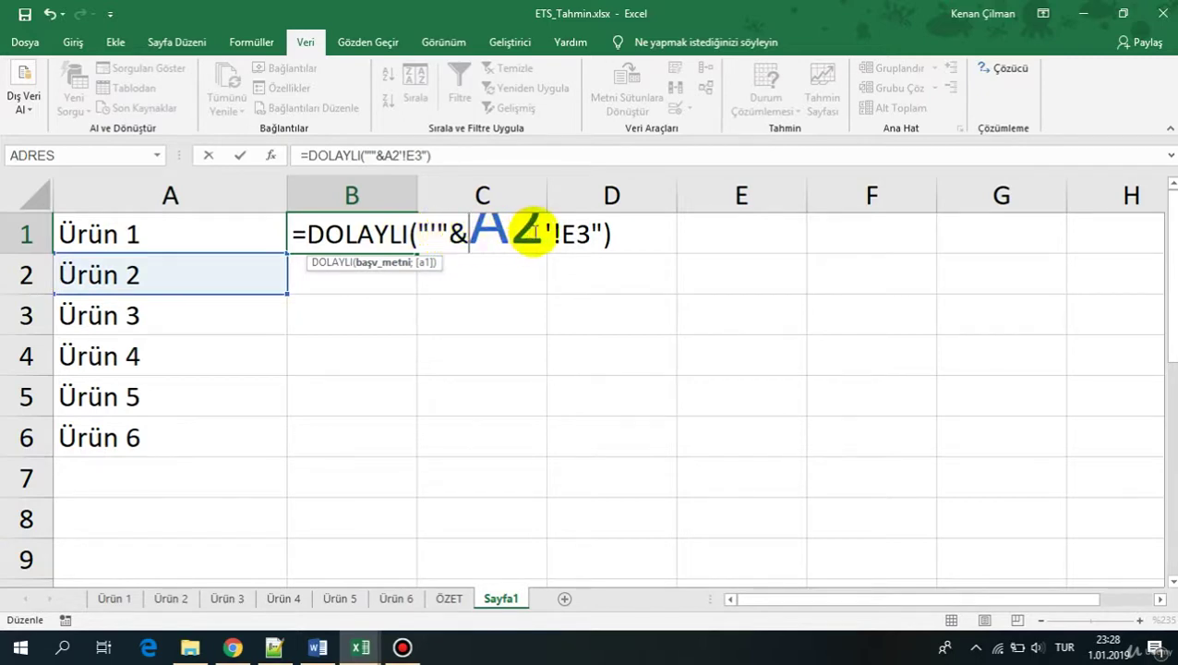
key("Right")
key("Right")
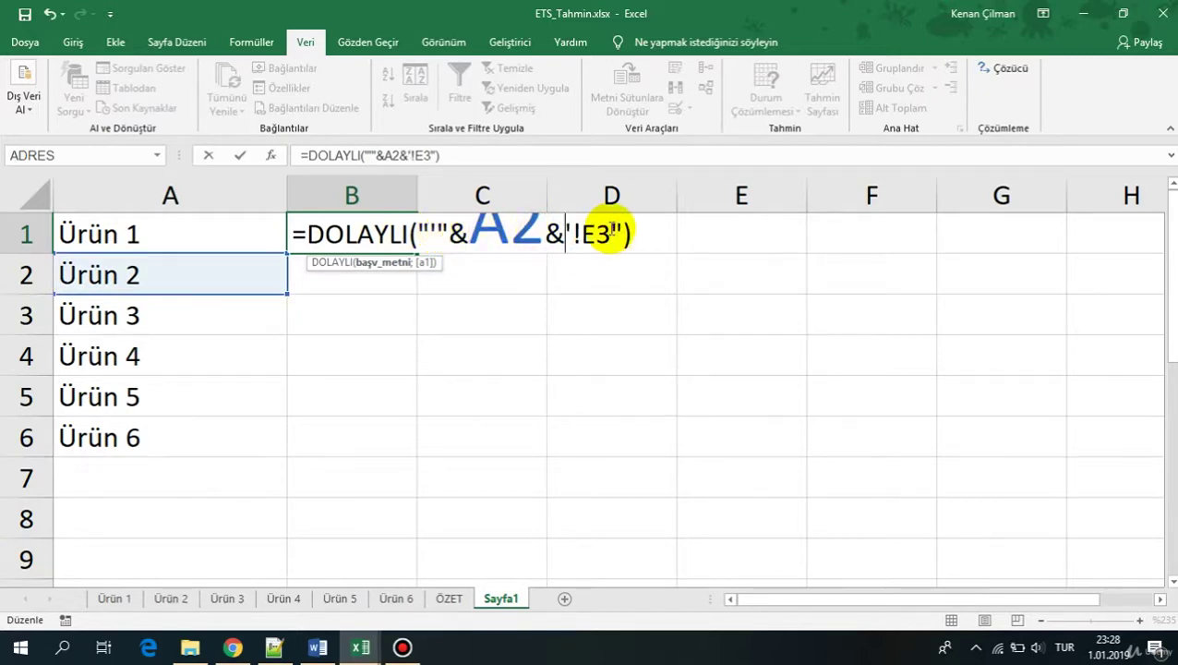
key("Return")
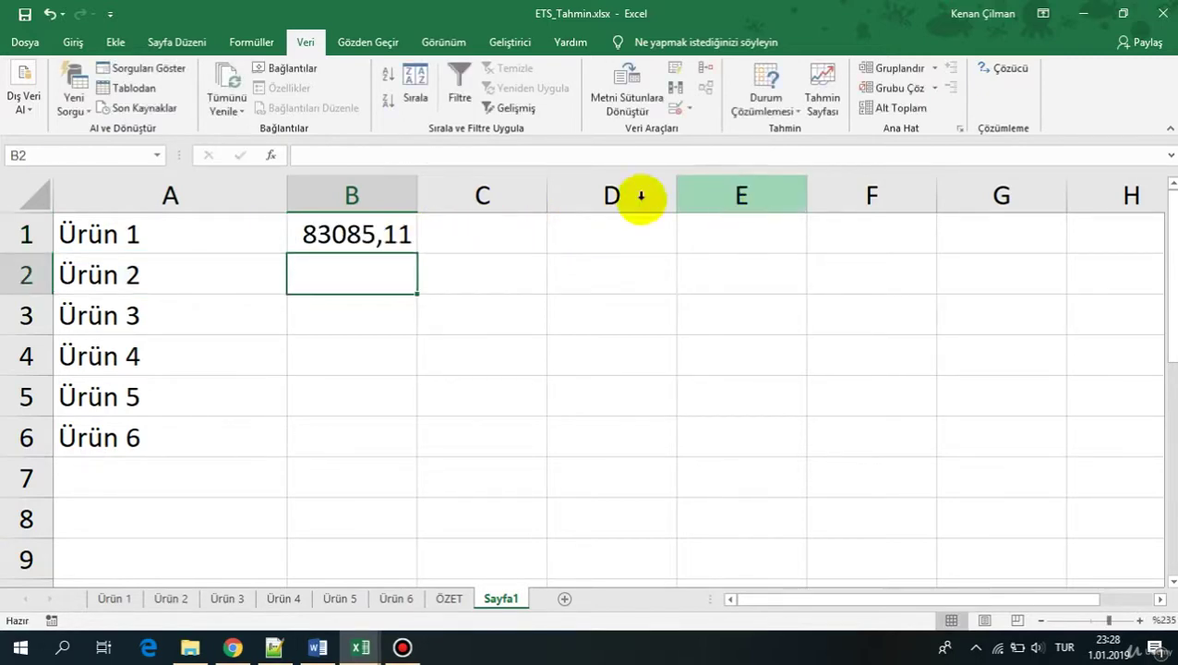
Step: Point the sheet-name reference in B1's formula to cell A1, giving =DOLAYLI("'"&A1&"'!E3")
left_click(369, 234)
scroll(373, 230, "up", 3)
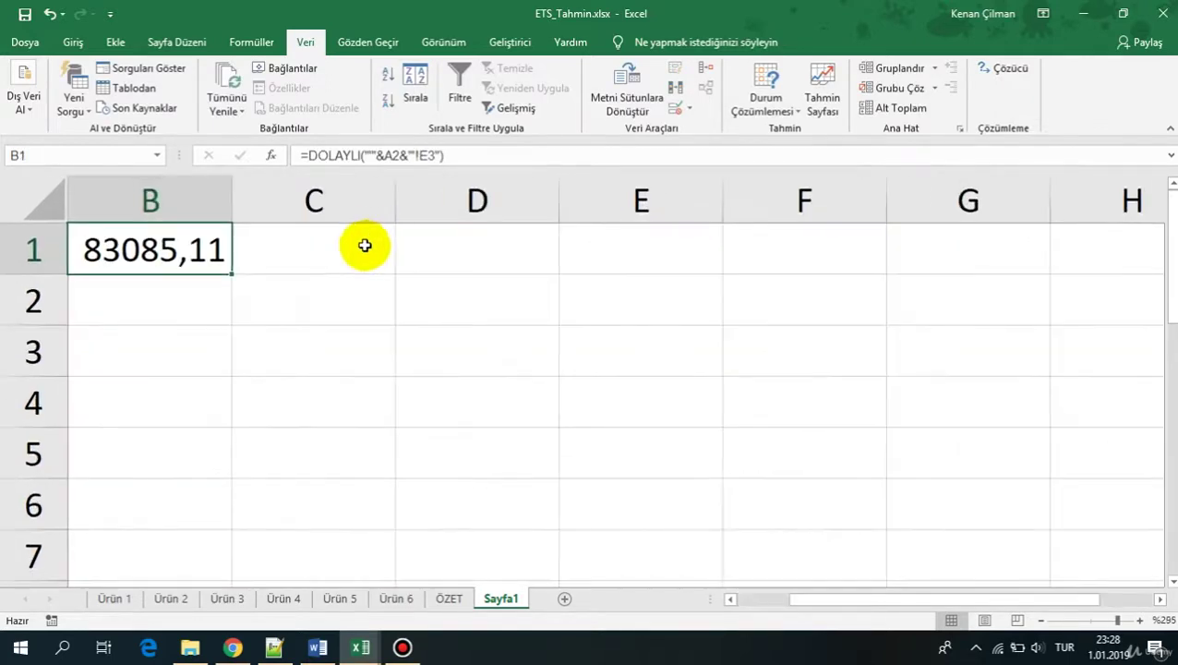
key("F2")
left_click_drag(891, 597, 787, 600)
double_click(604, 250)
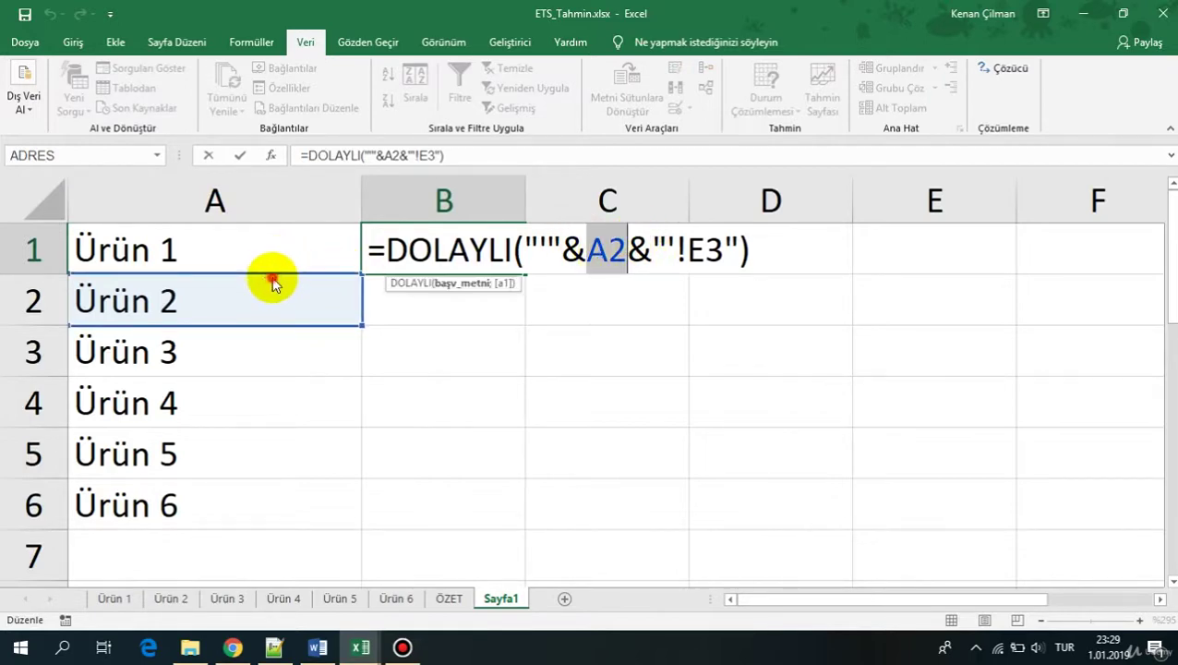
left_click(268, 250)
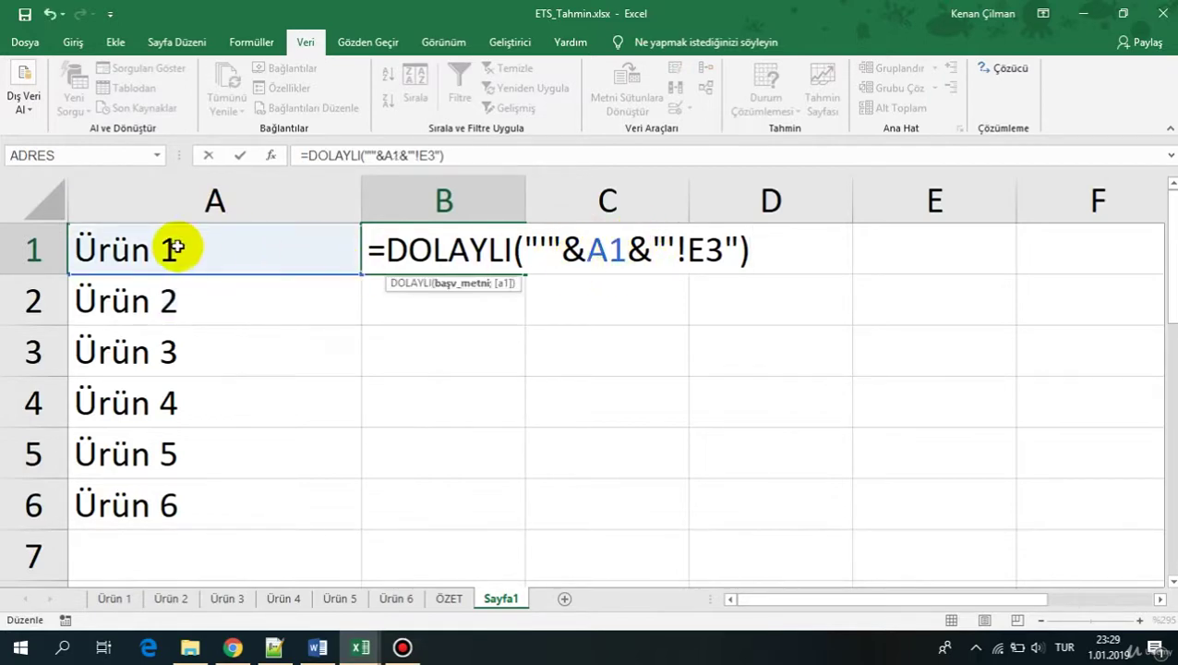
key("Return")
Step: Examine how B1's formula joins the apostrophes, the A1 reference and the E3 address into one reference text
key("Up")
key("F2")
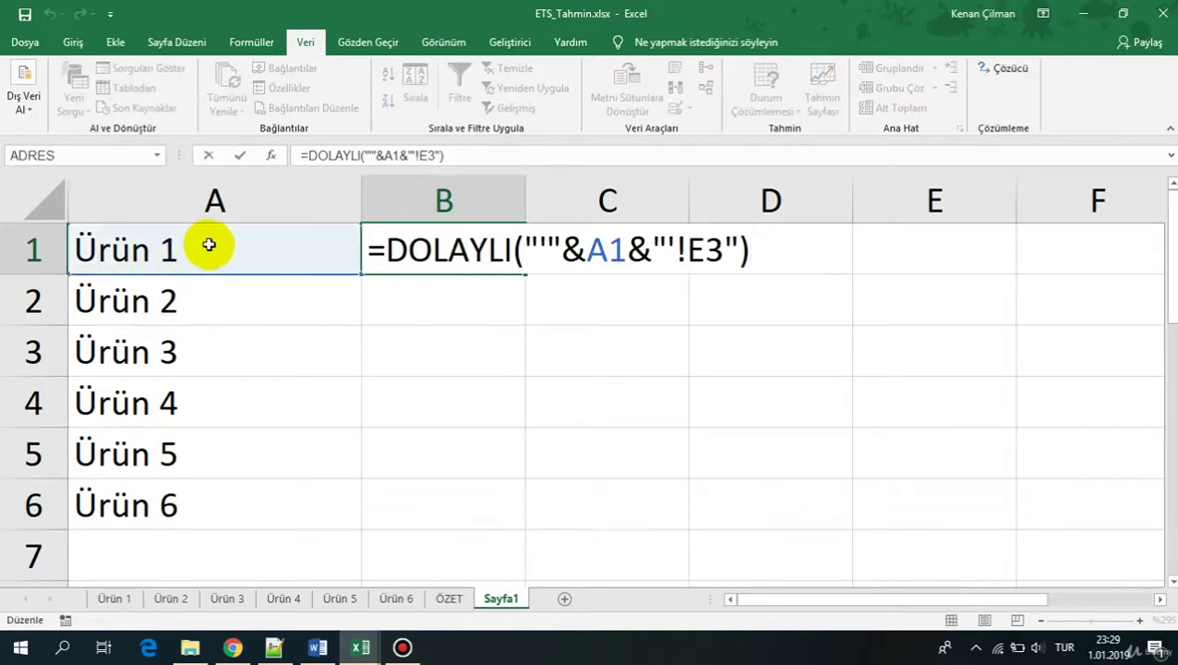
key("Escape")
double_click(521, 256)
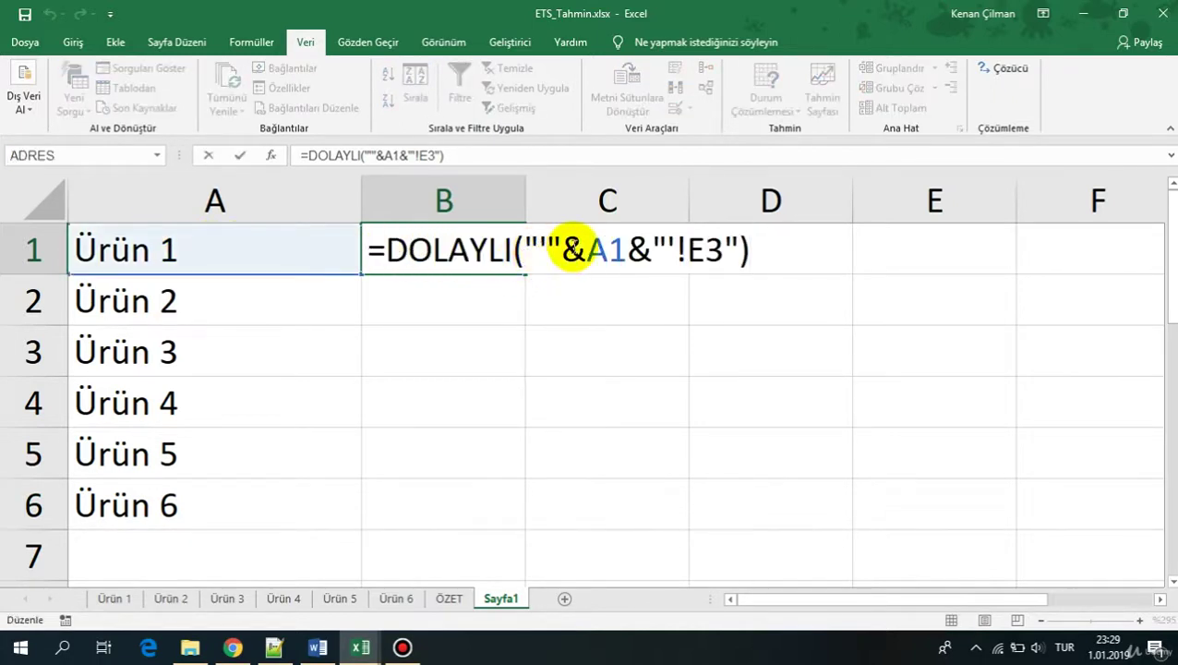
left_click_drag(574, 250, 665, 248)
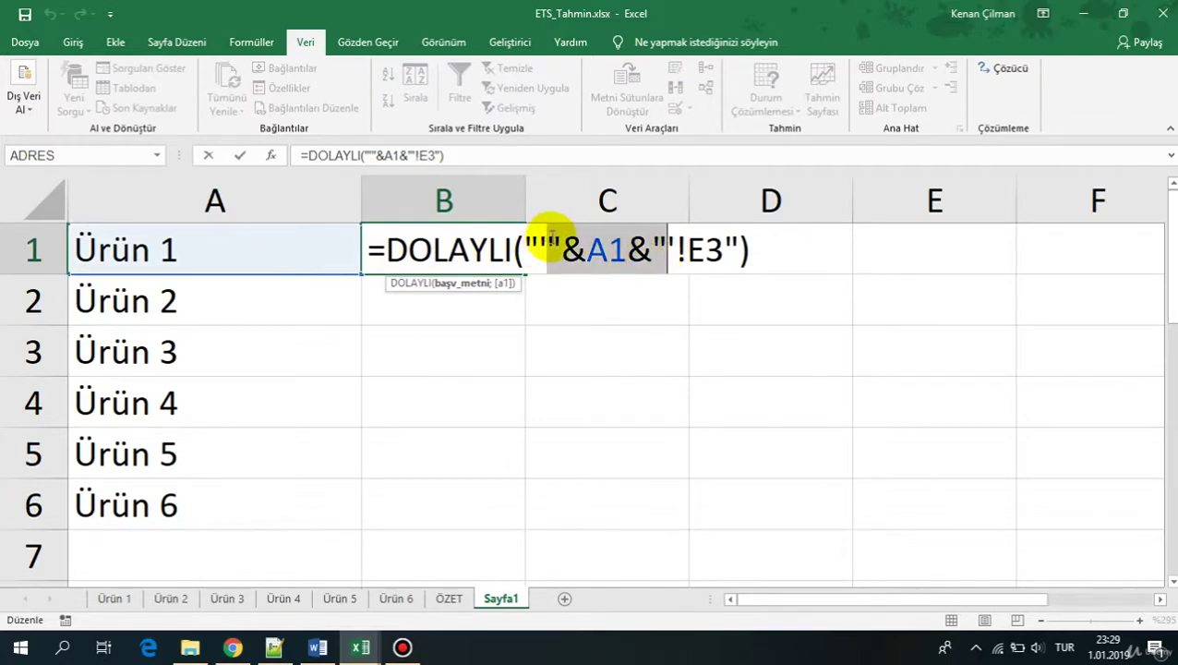
left_click(546, 242)
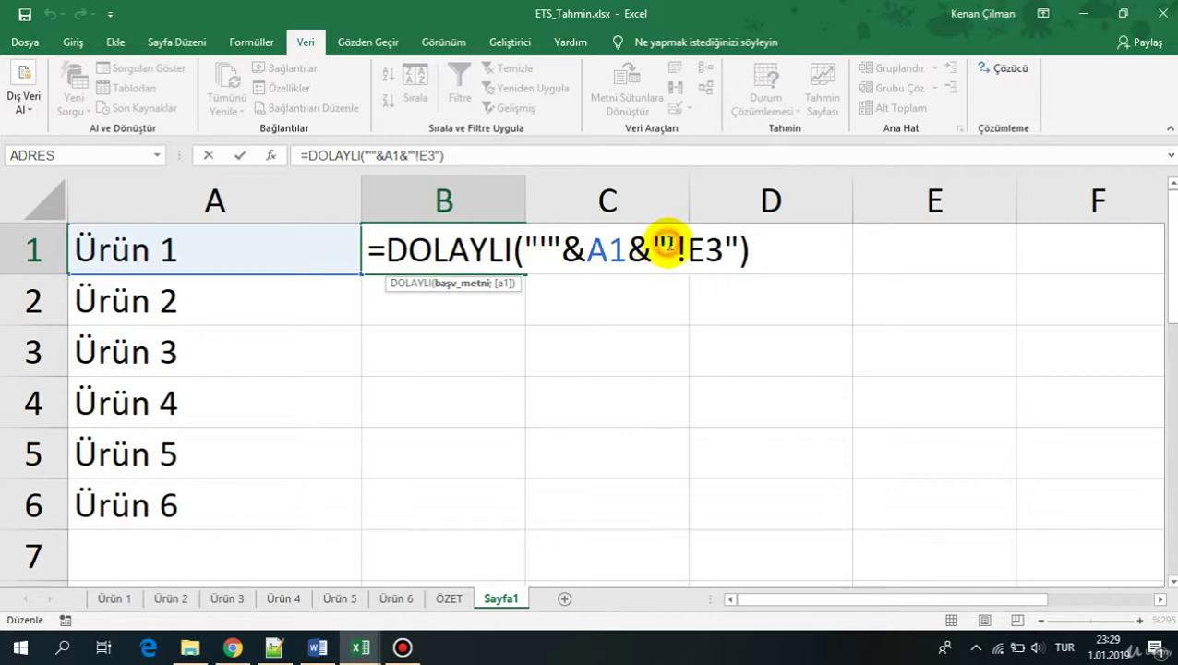
left_click(718, 244)
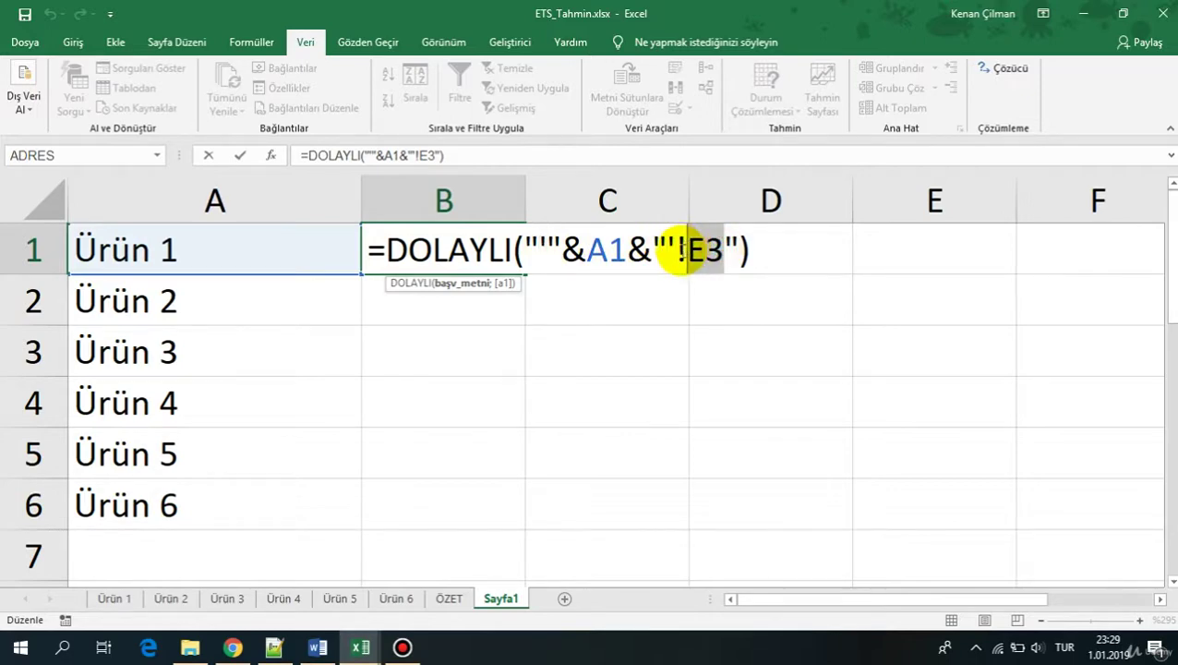
key("Return")
Step: Fill B1's DOLAYLI formula down through B6 beside the listed sheet names
left_click(139, 255)
left_click(422, 249)
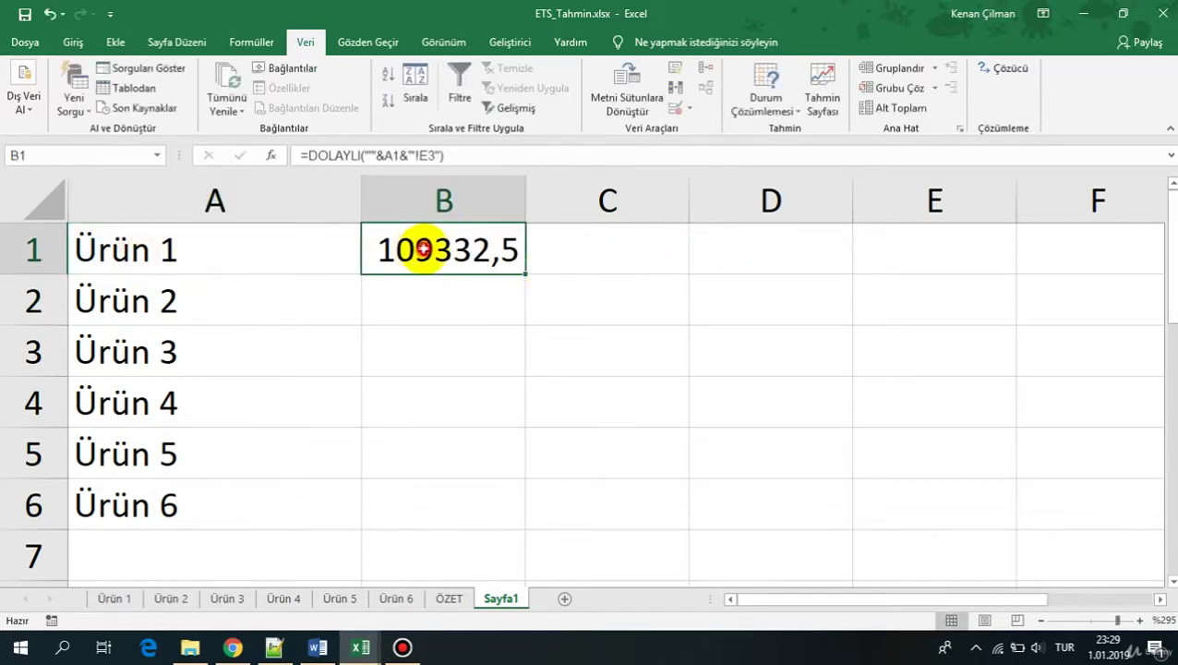
double_click(526, 272)
Step: Check the filled formulas in B2, B3, B5 and B6 for their column A sheet-name references
left_click(432, 286)
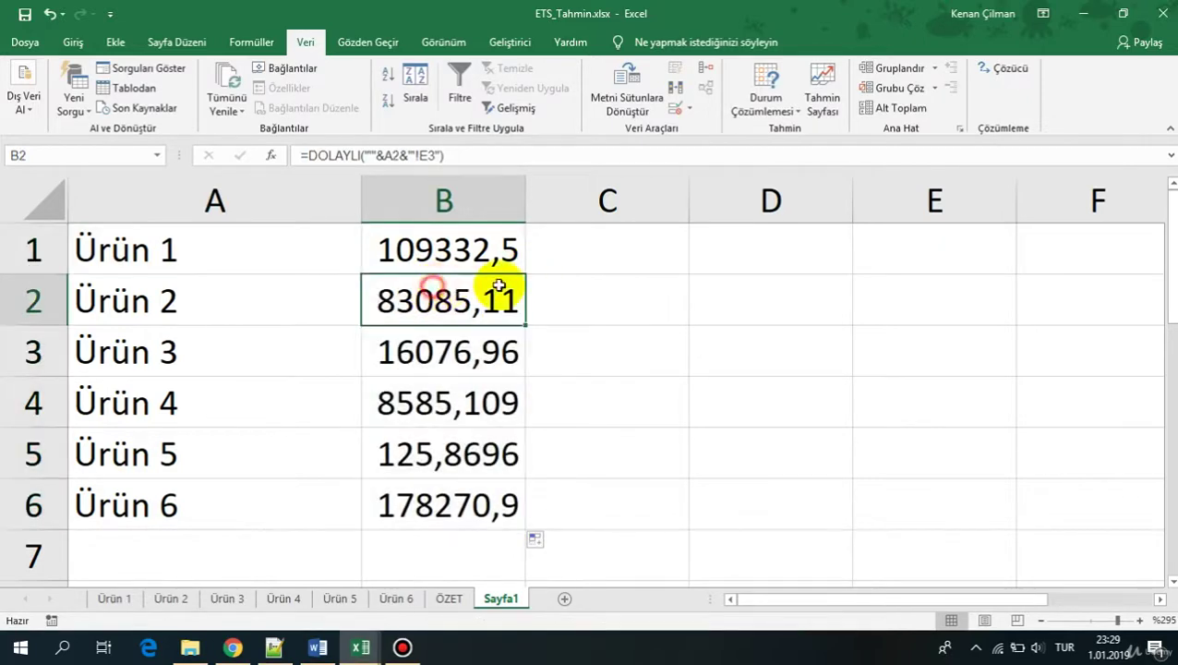
double_click(498, 286)
key("Escape")
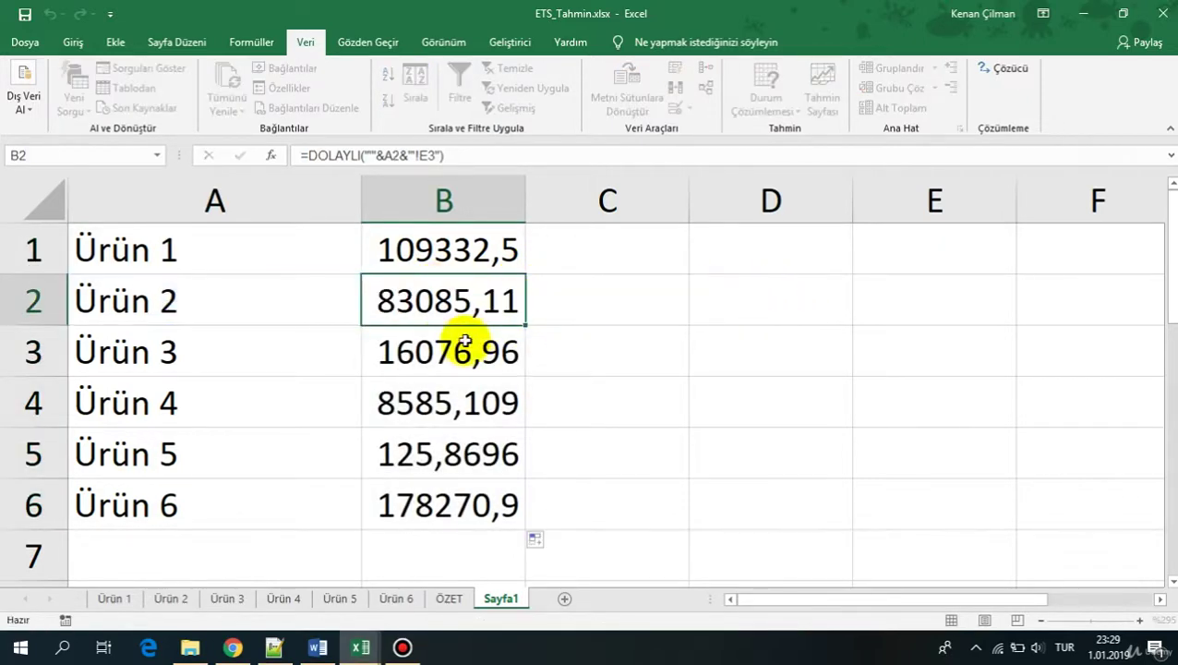
left_click(464, 342)
double_click(503, 349)
key("Escape")
left_click(457, 452)
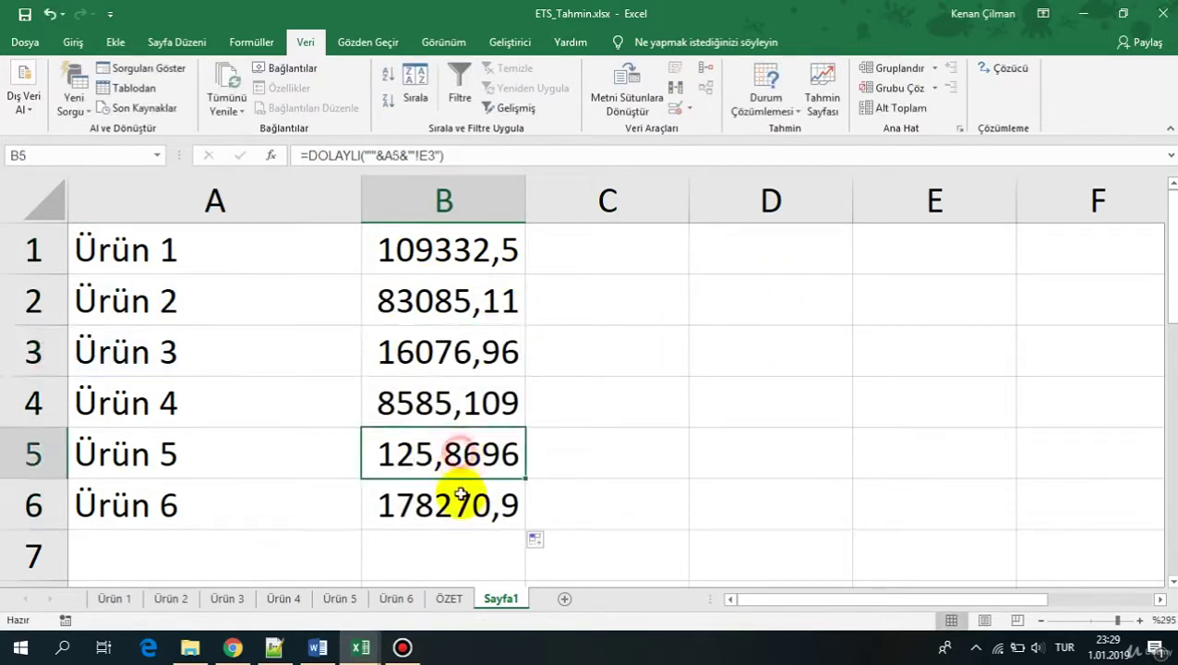
left_click(459, 495)
Step: Examine the DOLAYLI function and the start of its text argument in B1's formula, keeping the formula as is
left_click(481, 255)
double_click(517, 263)
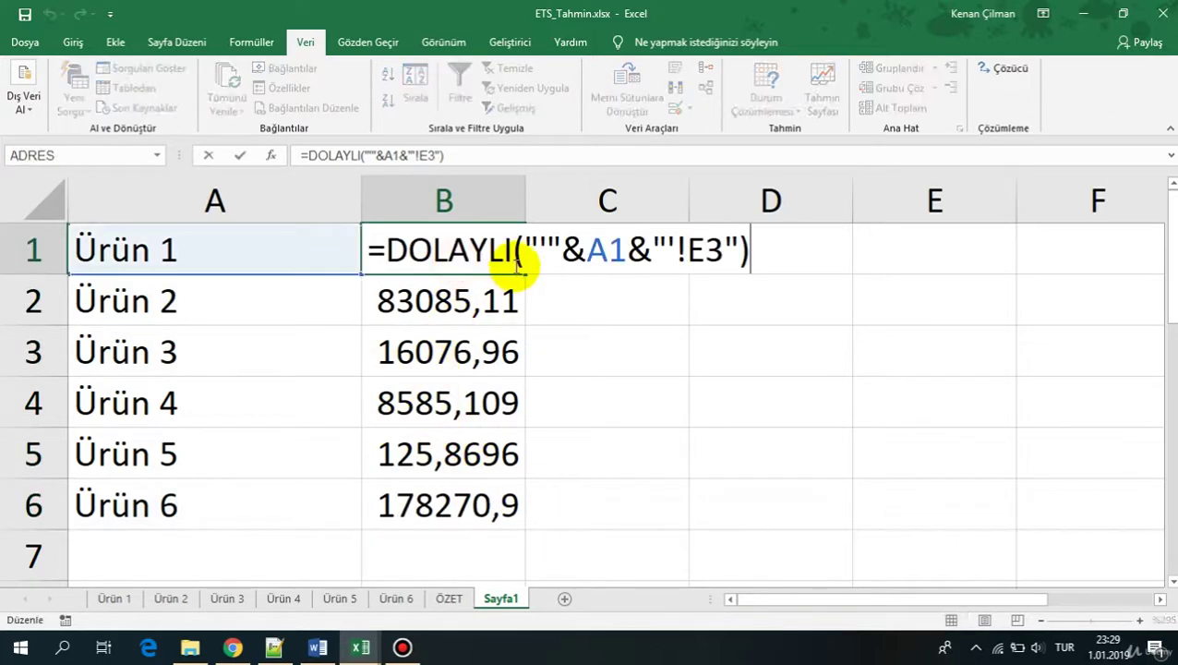
left_click_drag(528, 251, 386, 250)
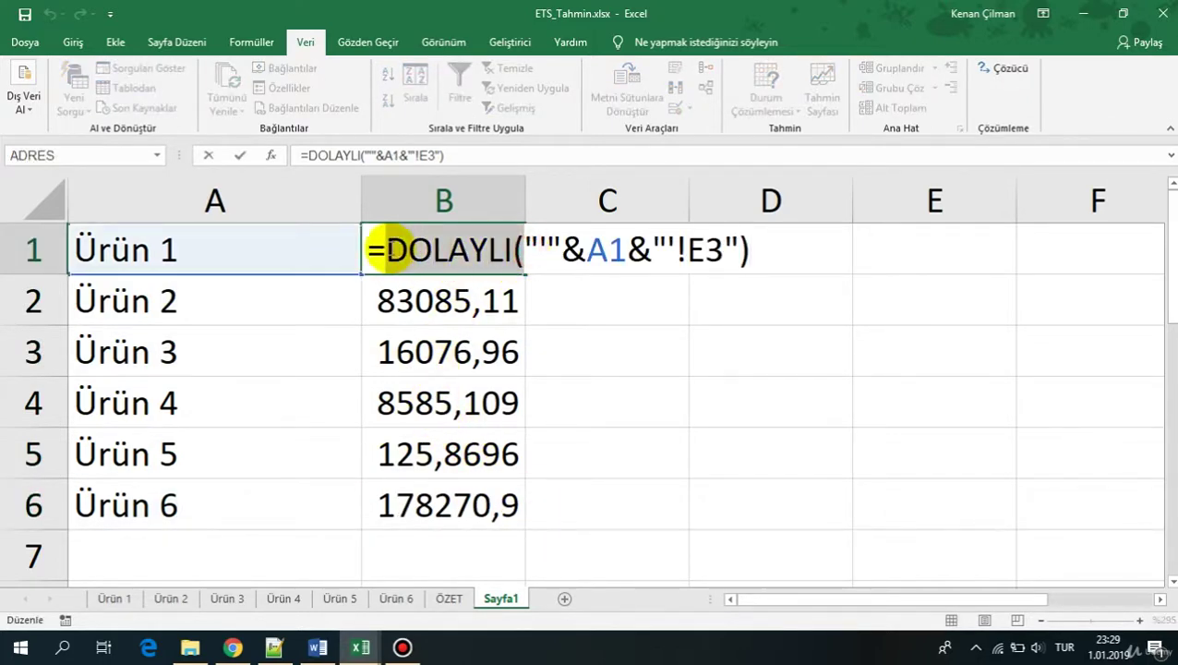
left_click(447, 249)
left_click(529, 247)
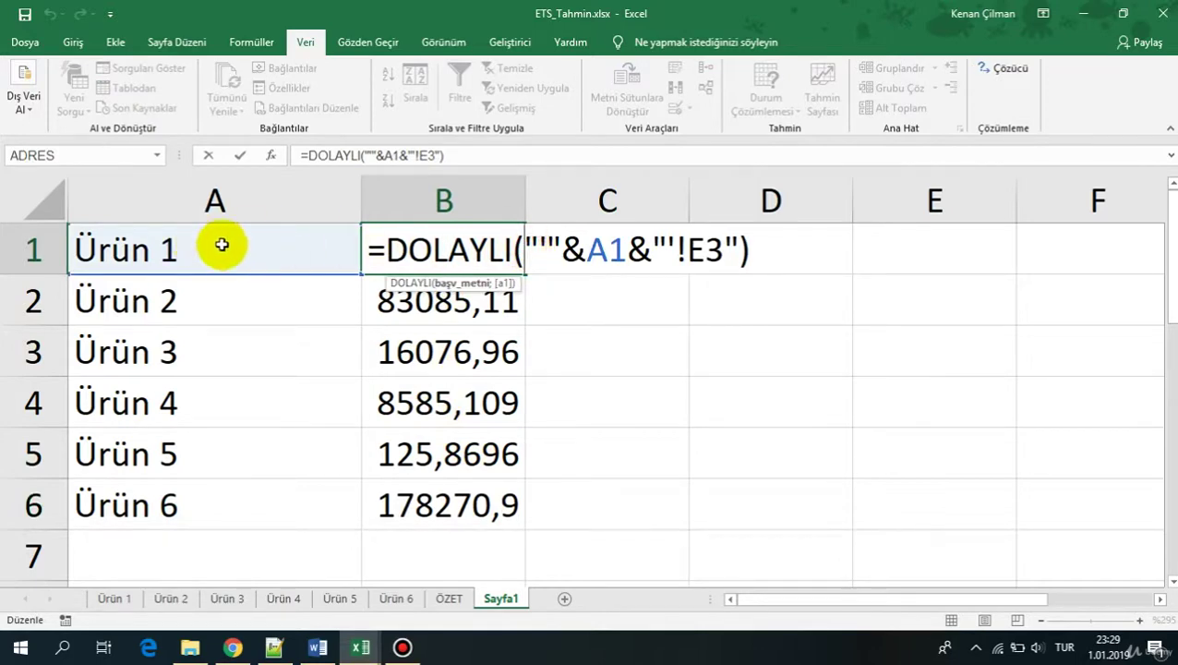
key("ctrl+Return")
Step: Inspect B3's formula and its A3 reference, and review the neighbouring formulas from B2 to B6
left_click(392, 367)
key("F2")
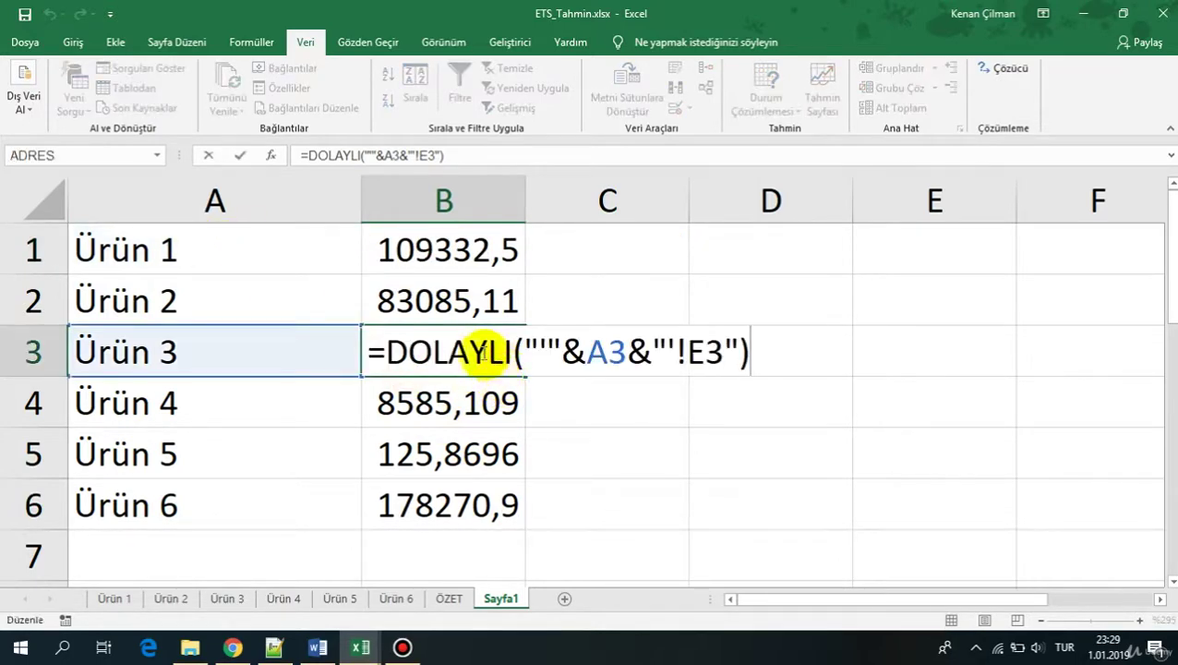
key("ctrl+Return")
left_click(441, 291)
left_click(436, 380)
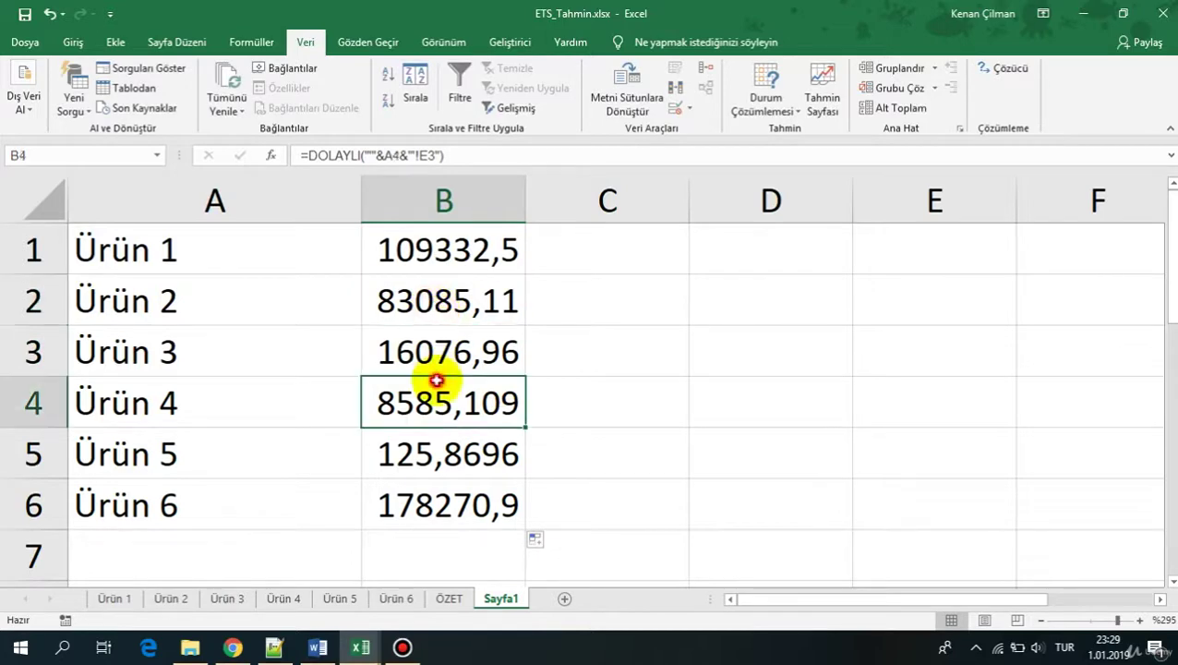
left_click(457, 498)
left_click(434, 435)
left_click(442, 343)
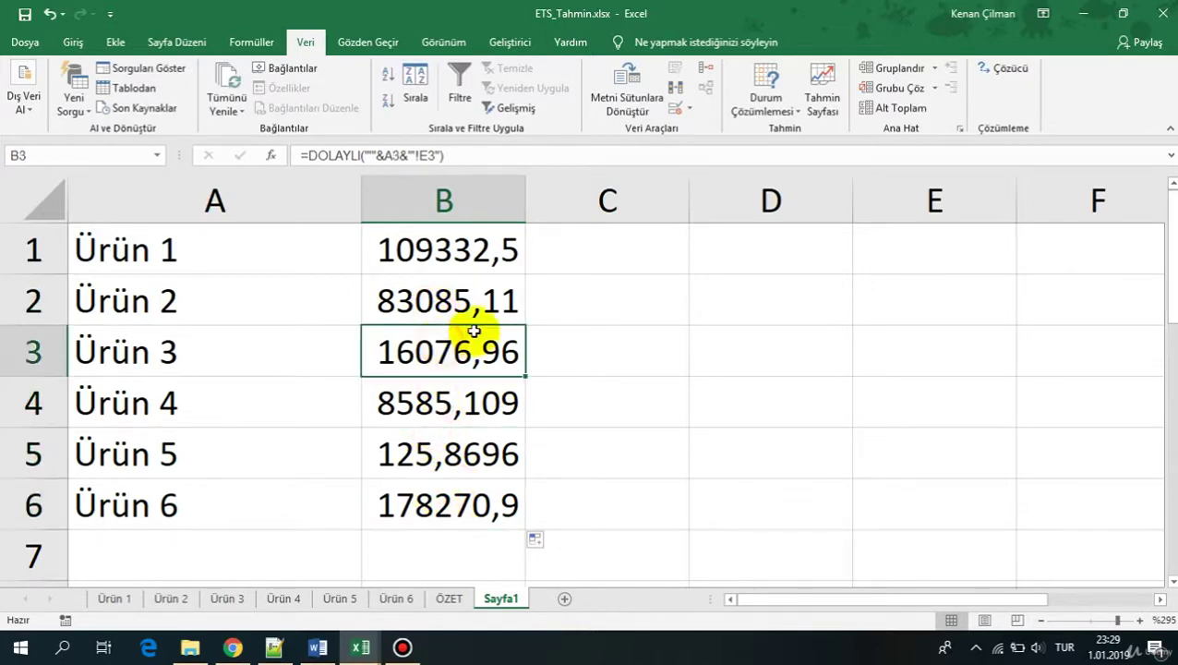